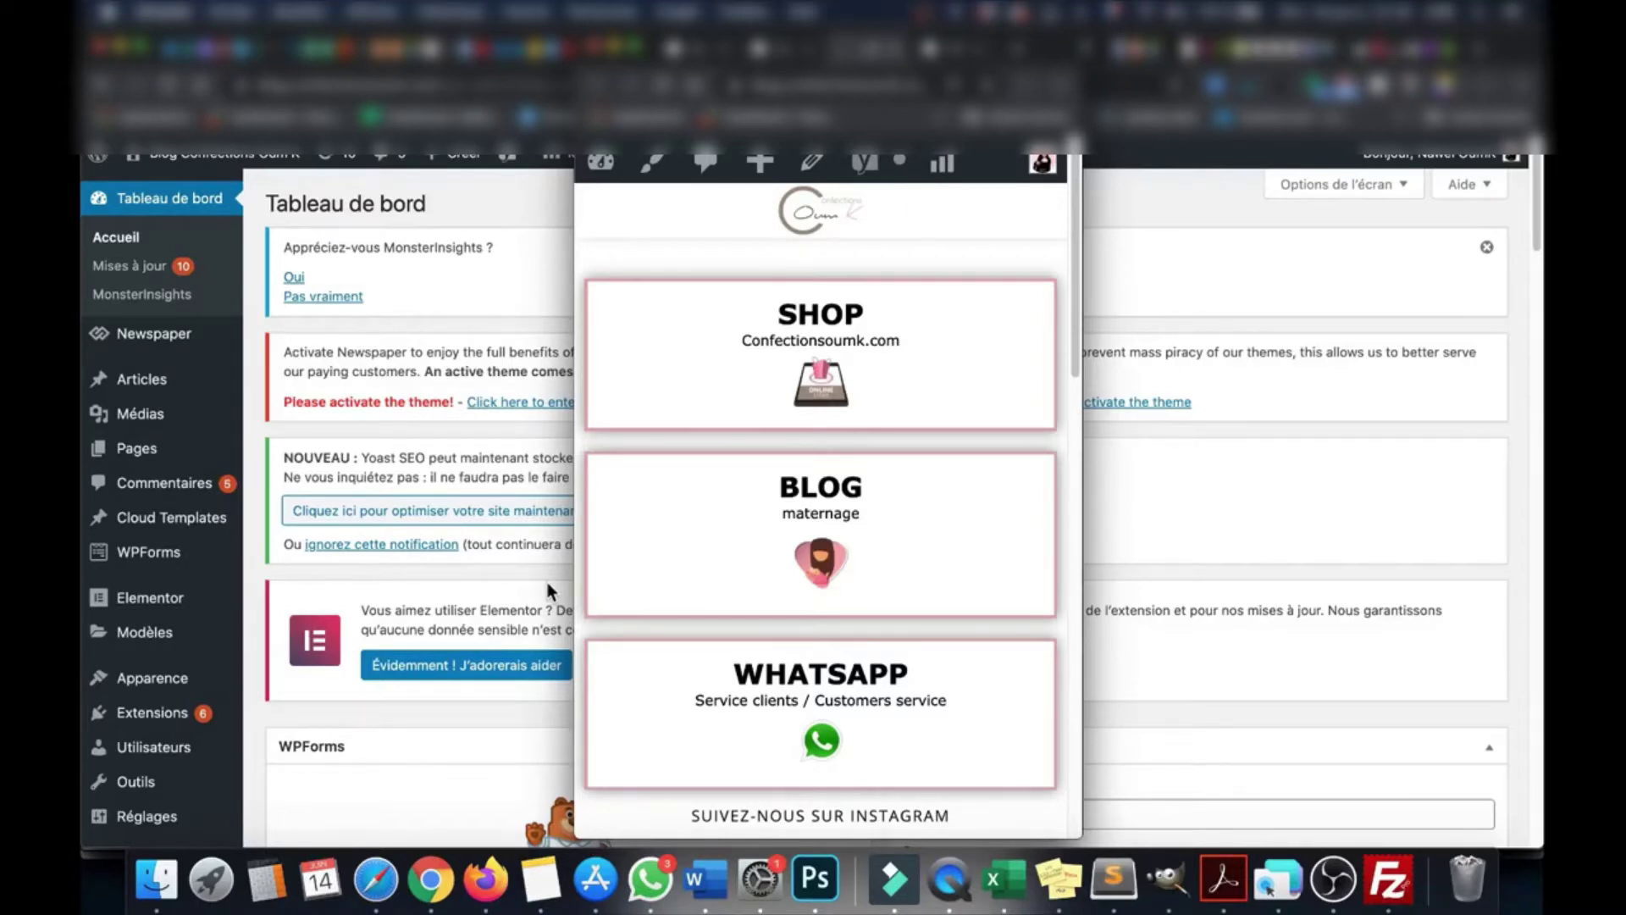
Create a new page titled "Arbre à liens"
{"action": "left_click", "coordinate": [1157, 577]}
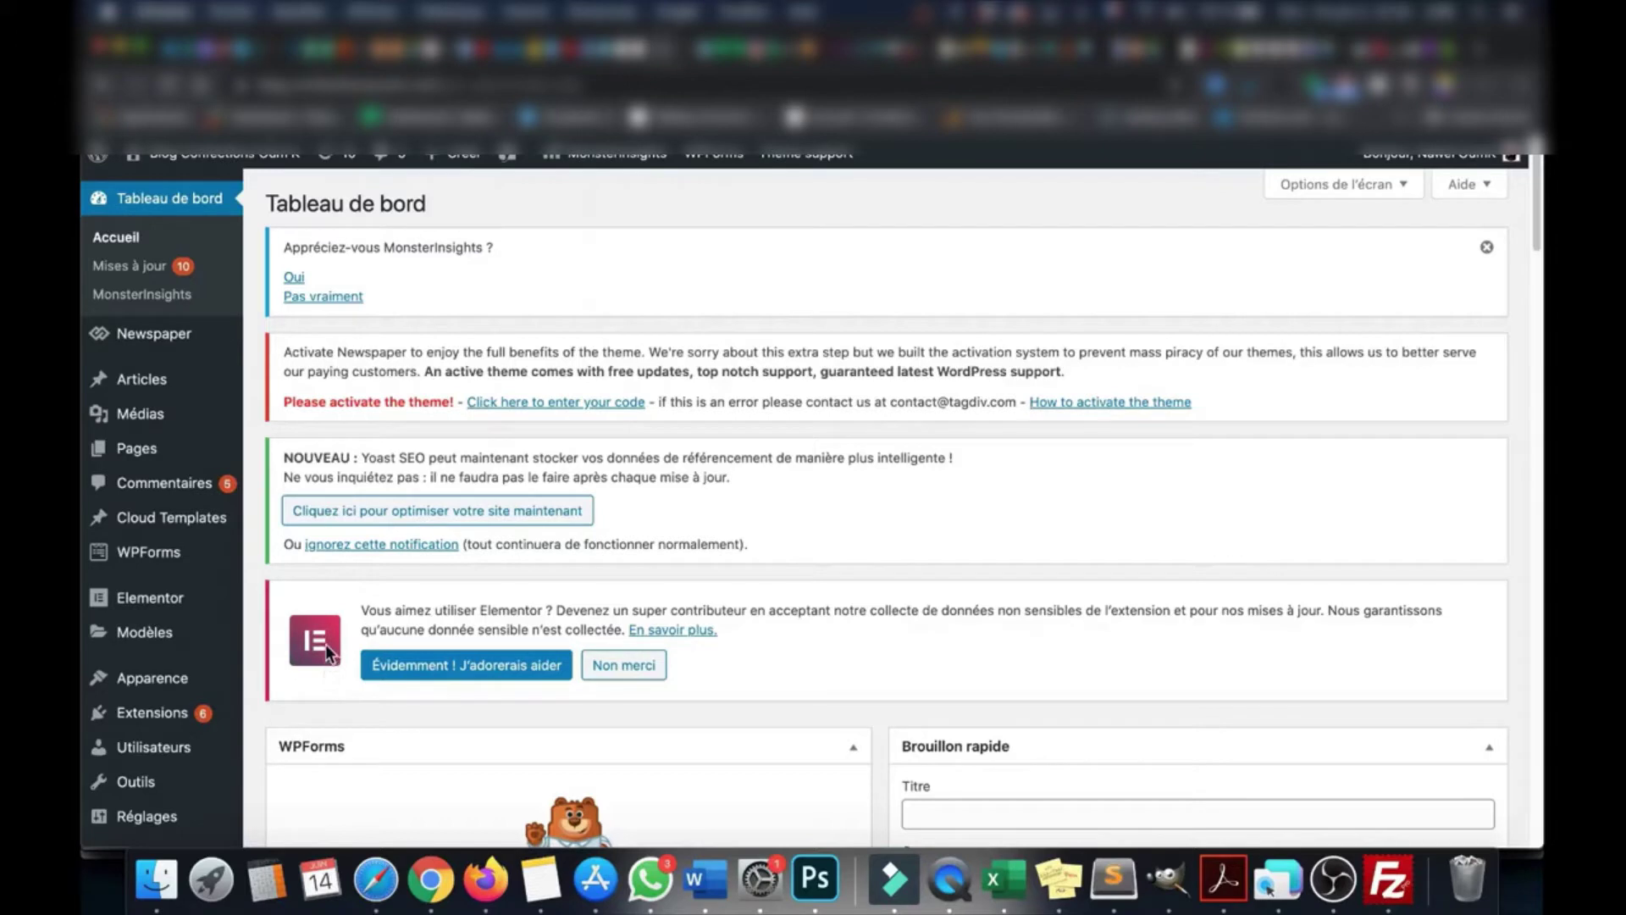
{"action": "mouse_move", "coordinate": [471, 163]}
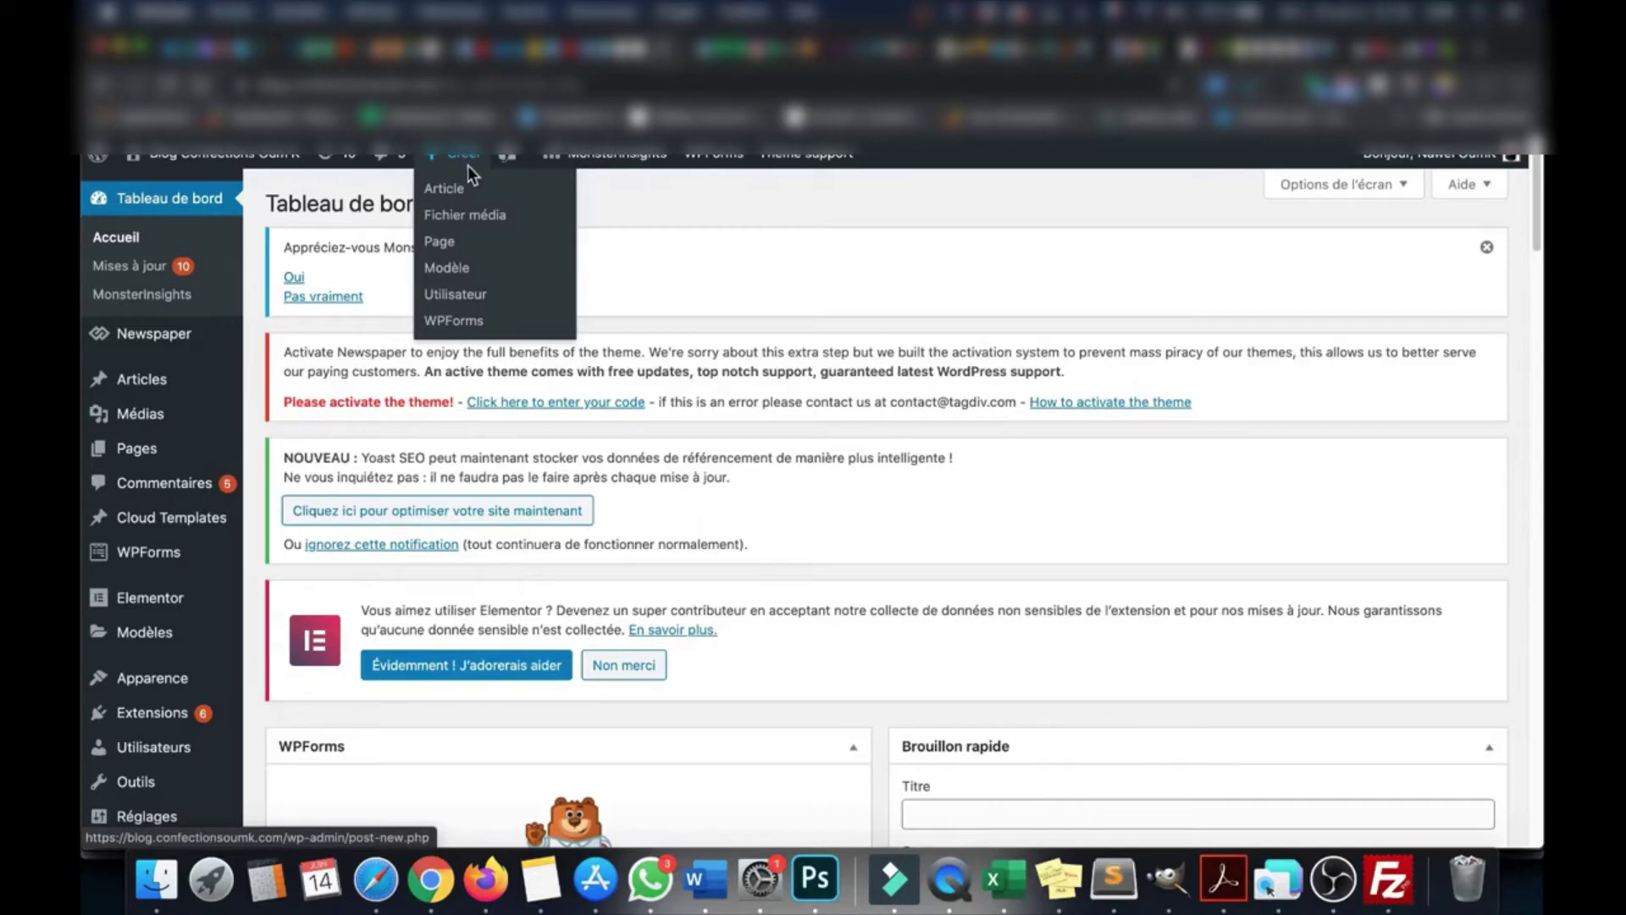
{"action": "left_click", "coordinate": [440, 241]}
Set the page template to "Elementor canevas" in the page attributes
{"action": "scroll", "coordinate": [583, 429], "scroll_direction": "down", "scroll_amount": 2}
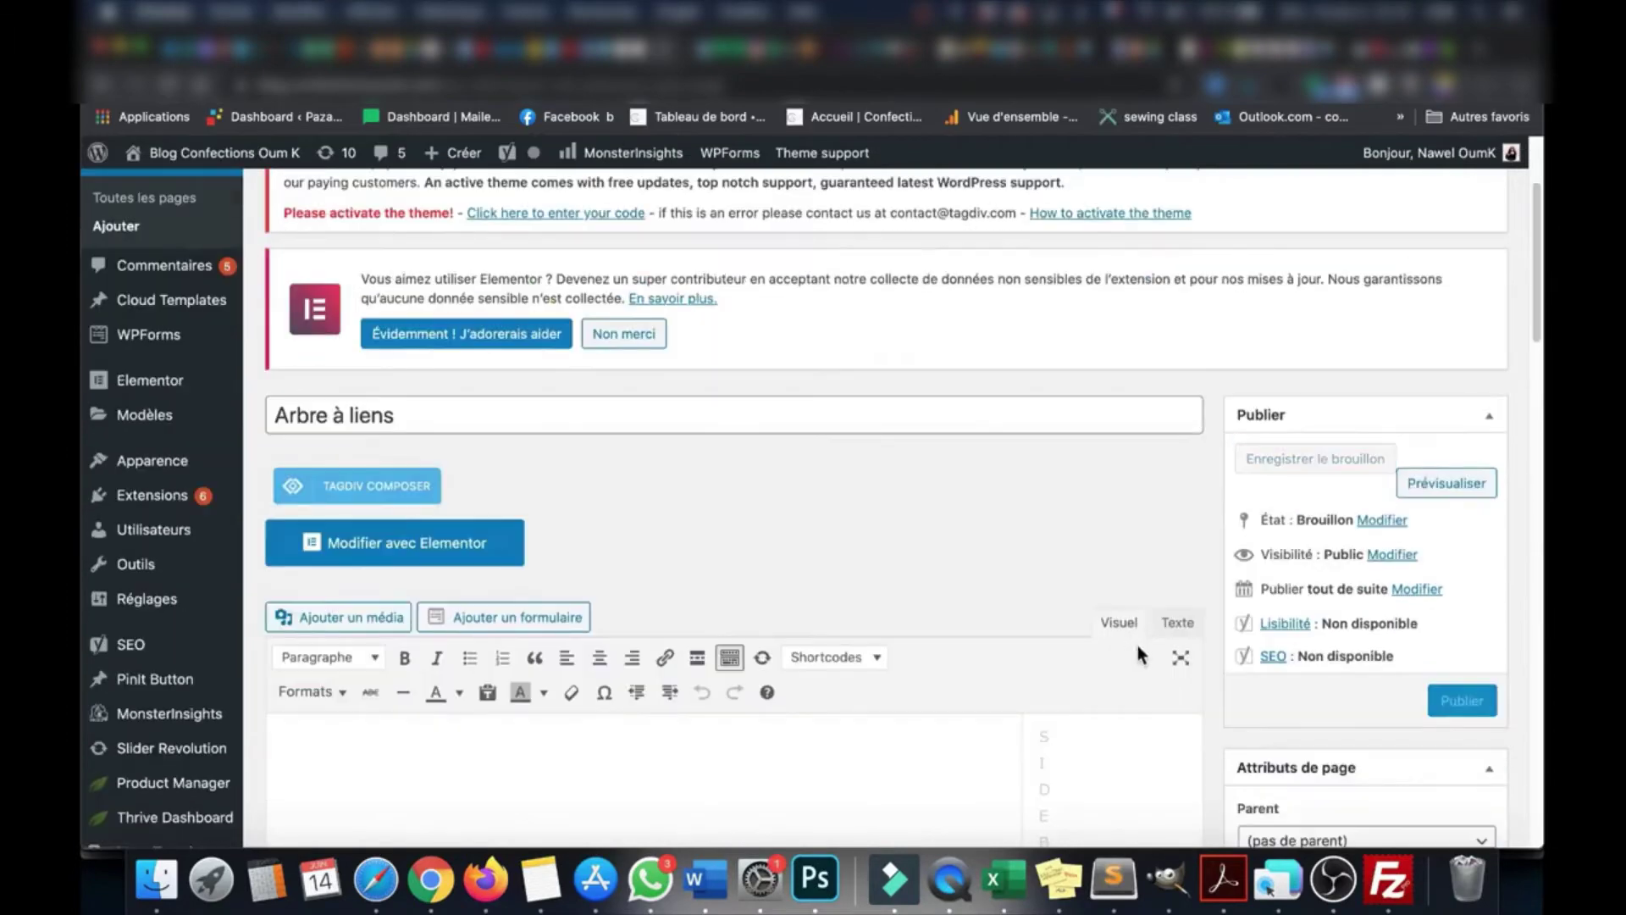
{"action": "scroll", "coordinate": [1219, 643], "scroll_direction": "down", "scroll_amount": 6}
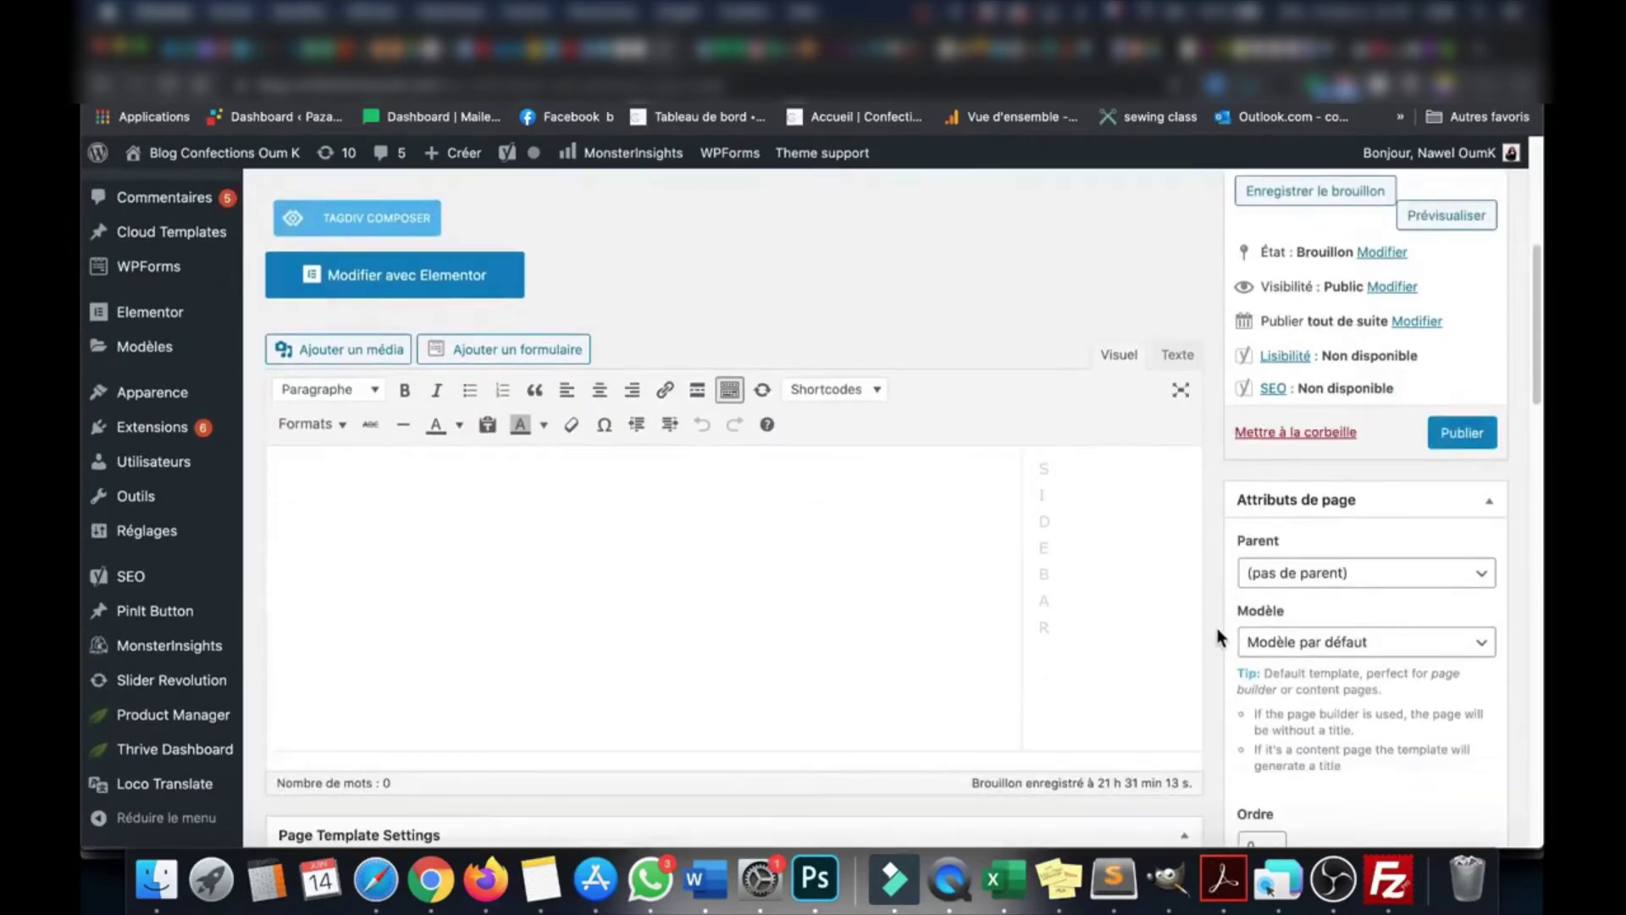
{"action": "scroll", "coordinate": [1217, 640], "scroll_direction": "down", "scroll_amount": 3}
{"action": "left_click", "coordinate": [1369, 507]}
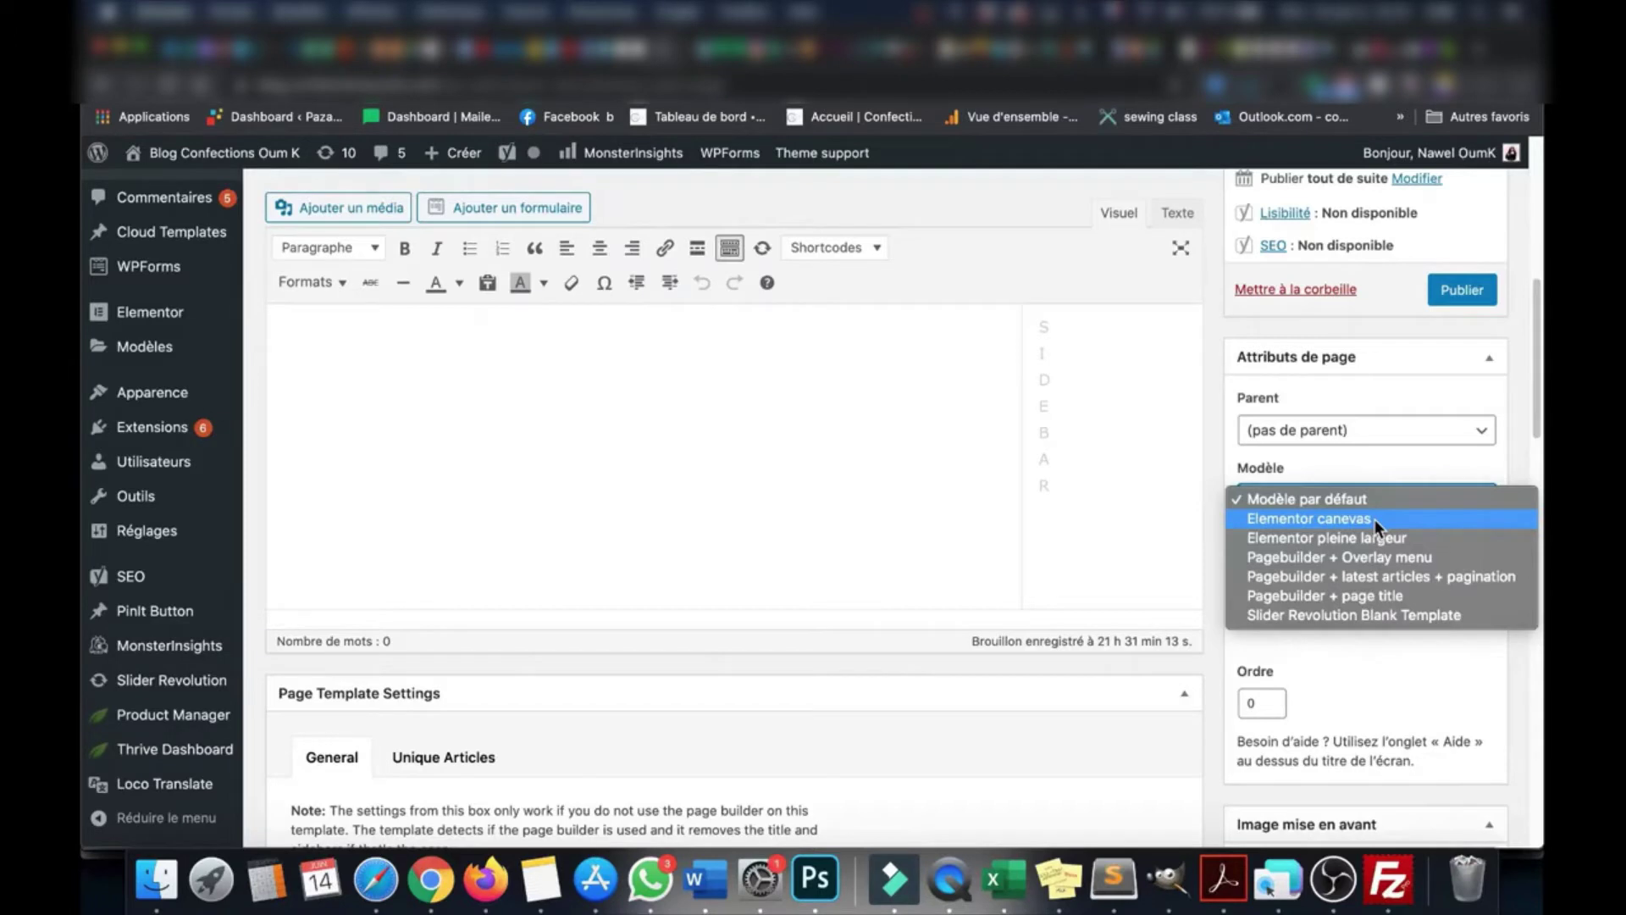
{"action": "left_click", "coordinate": [1375, 521]}
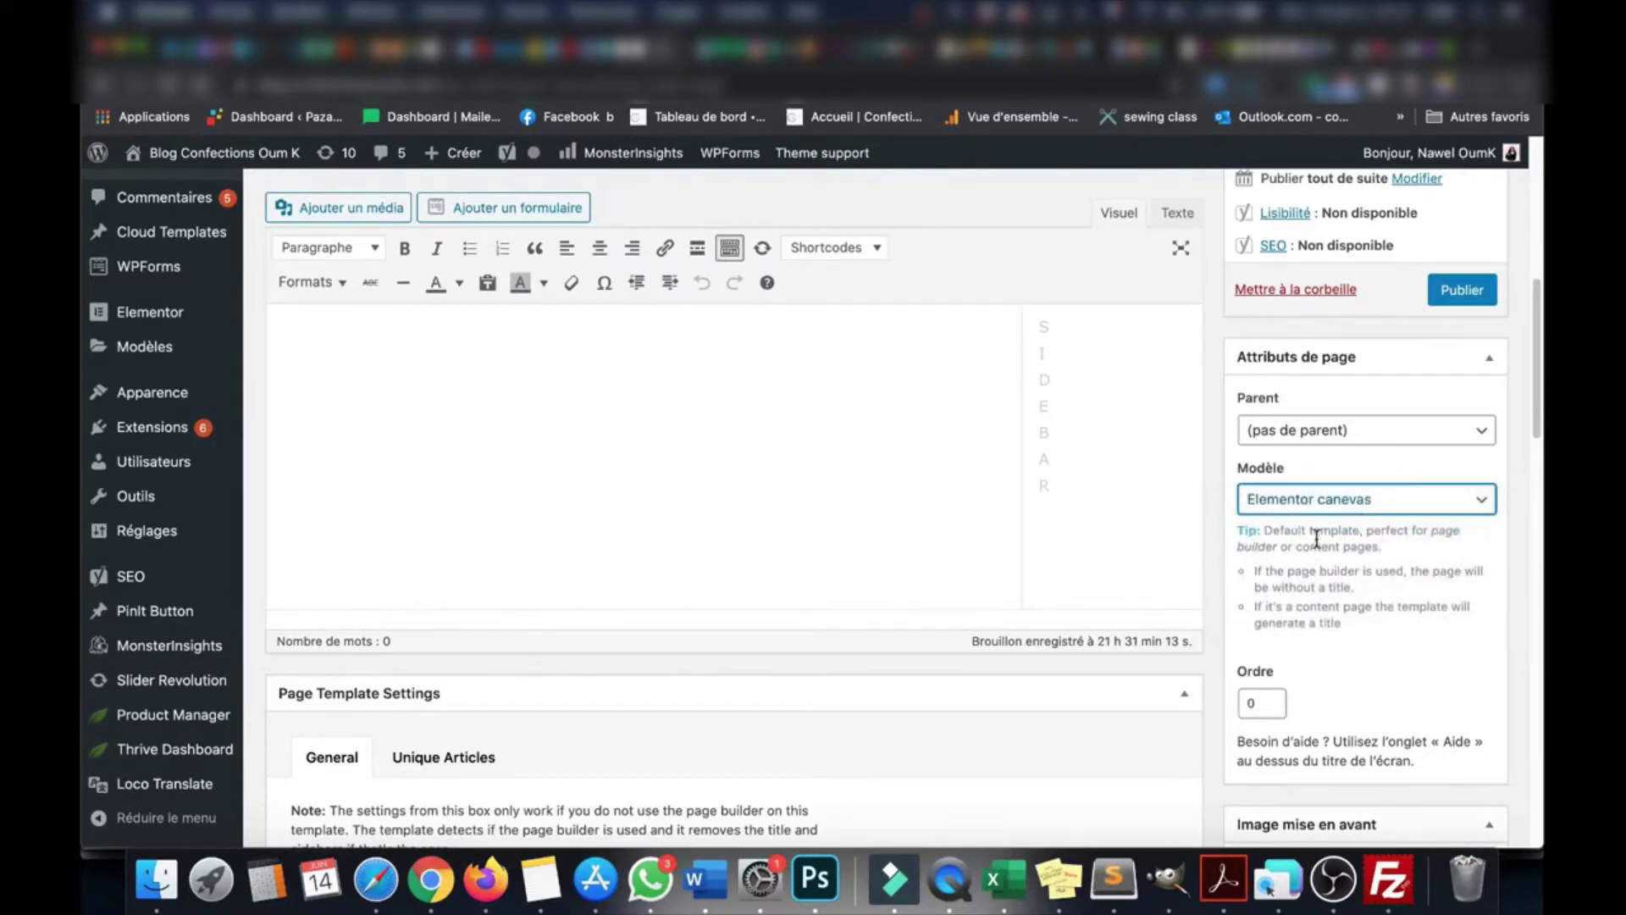
Set the sidebar position to the layout without a sidebar and save the page as a draft
{"action": "scroll", "coordinate": [1202, 576], "scroll_direction": "down", "scroll_amount": 5}
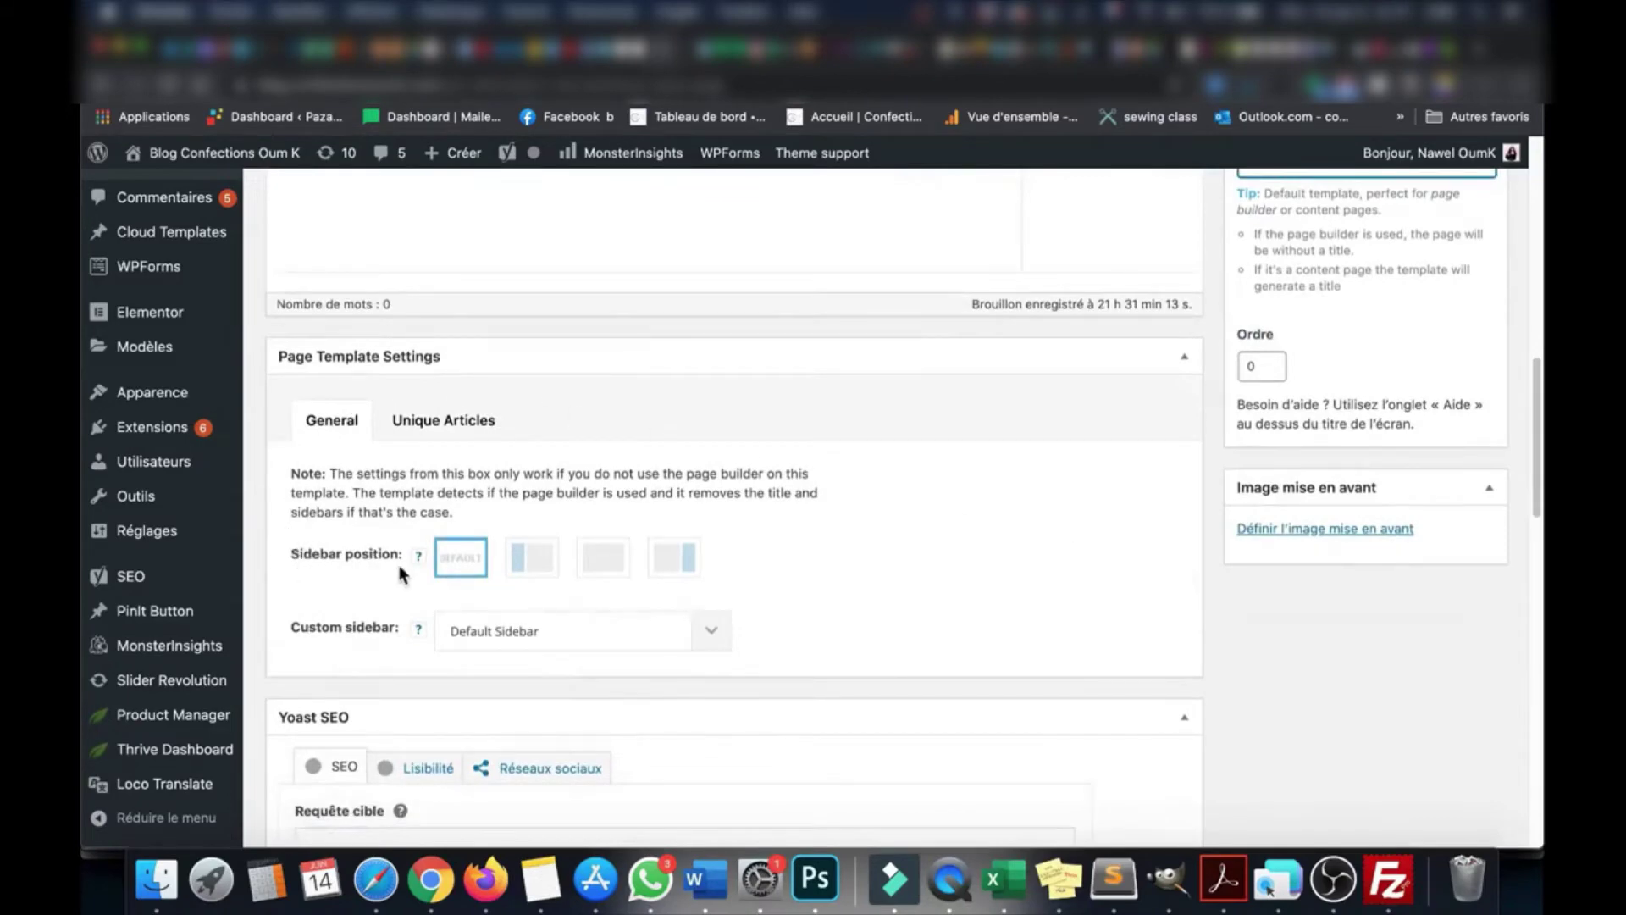
{"action": "left_click", "coordinate": [585, 569]}
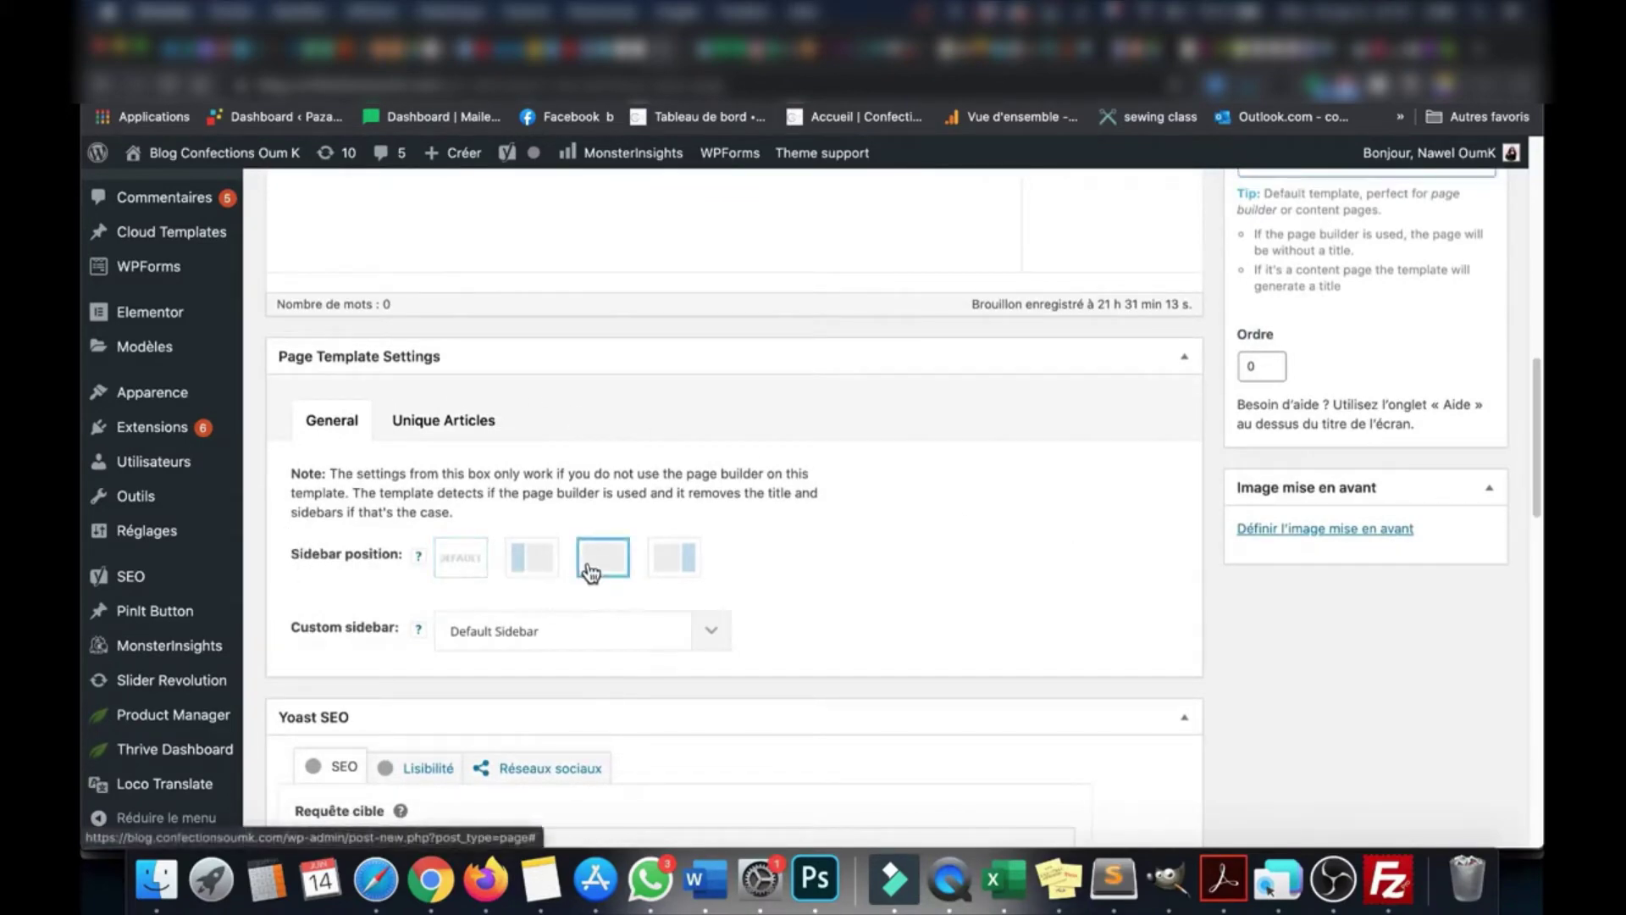
{"action": "scroll", "coordinate": [980, 589], "scroll_direction": "up", "scroll_amount": 8}
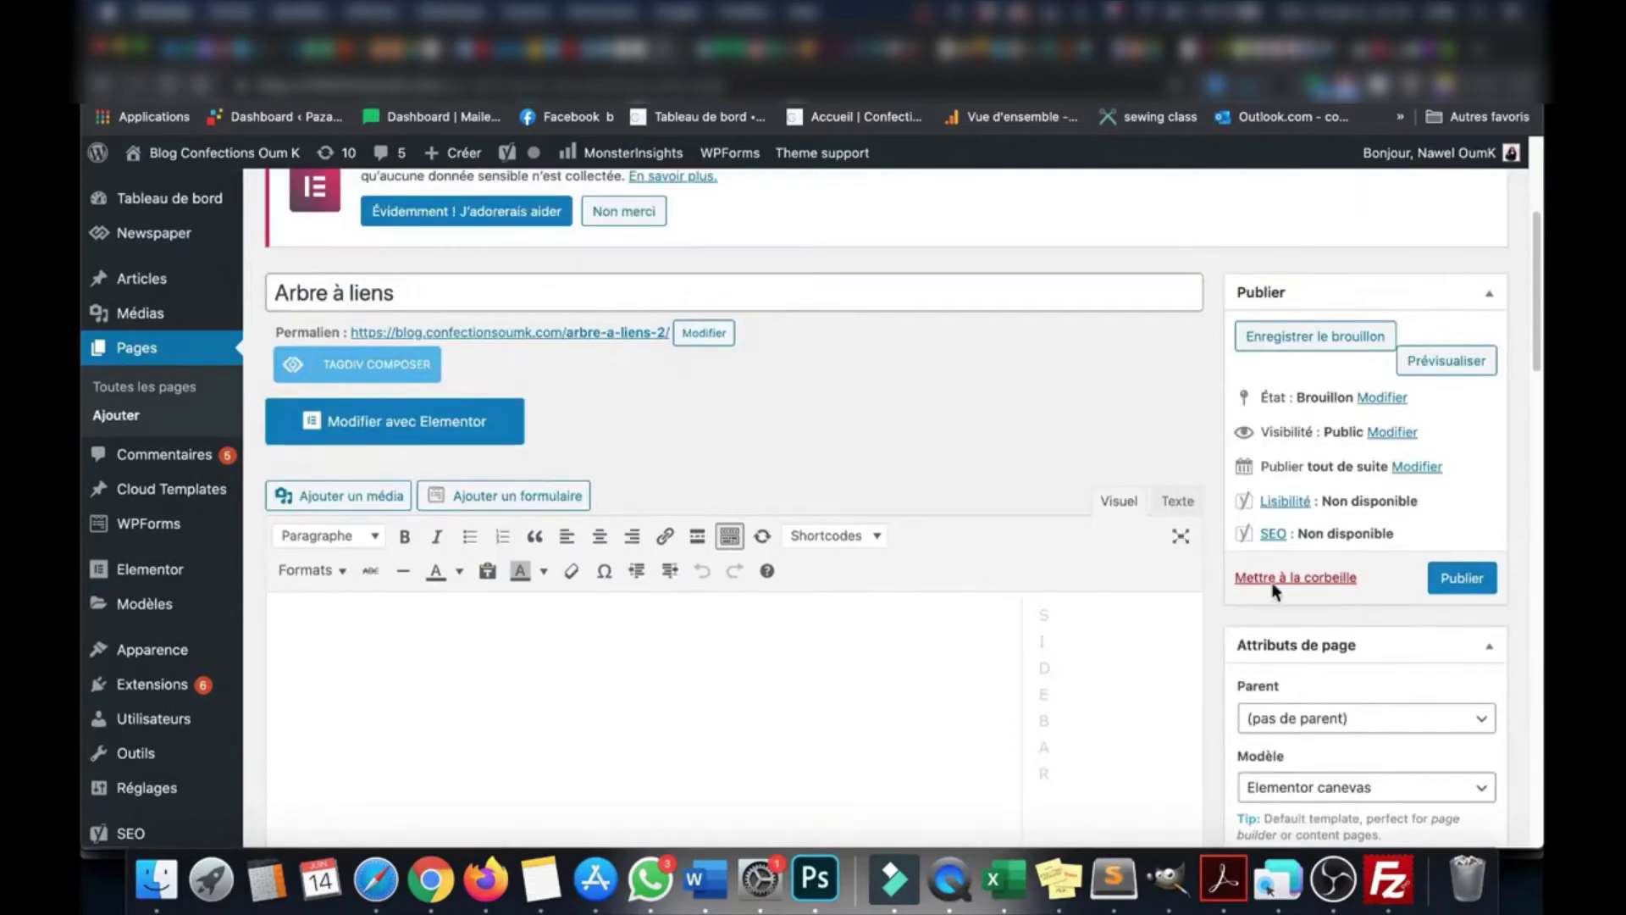
{"action": "left_click", "coordinate": [1345, 337]}
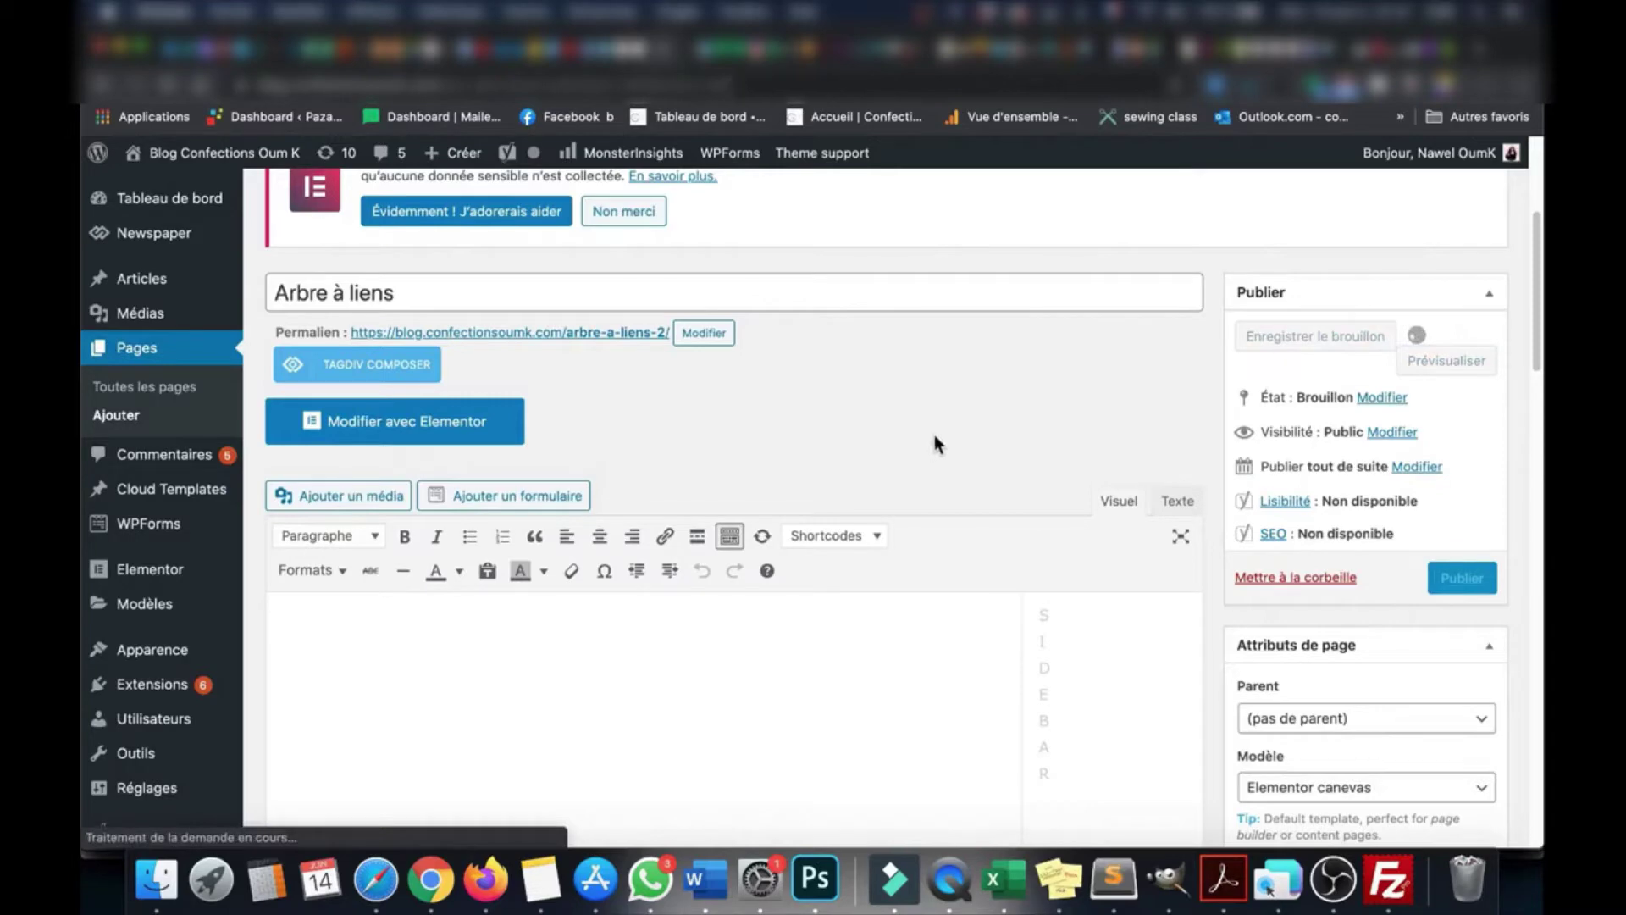
Open the page in the Elementor editor and add an Image widget to the empty drop area
{"action": "scroll", "coordinate": [807, 537], "scroll_direction": "down", "scroll_amount": 5}
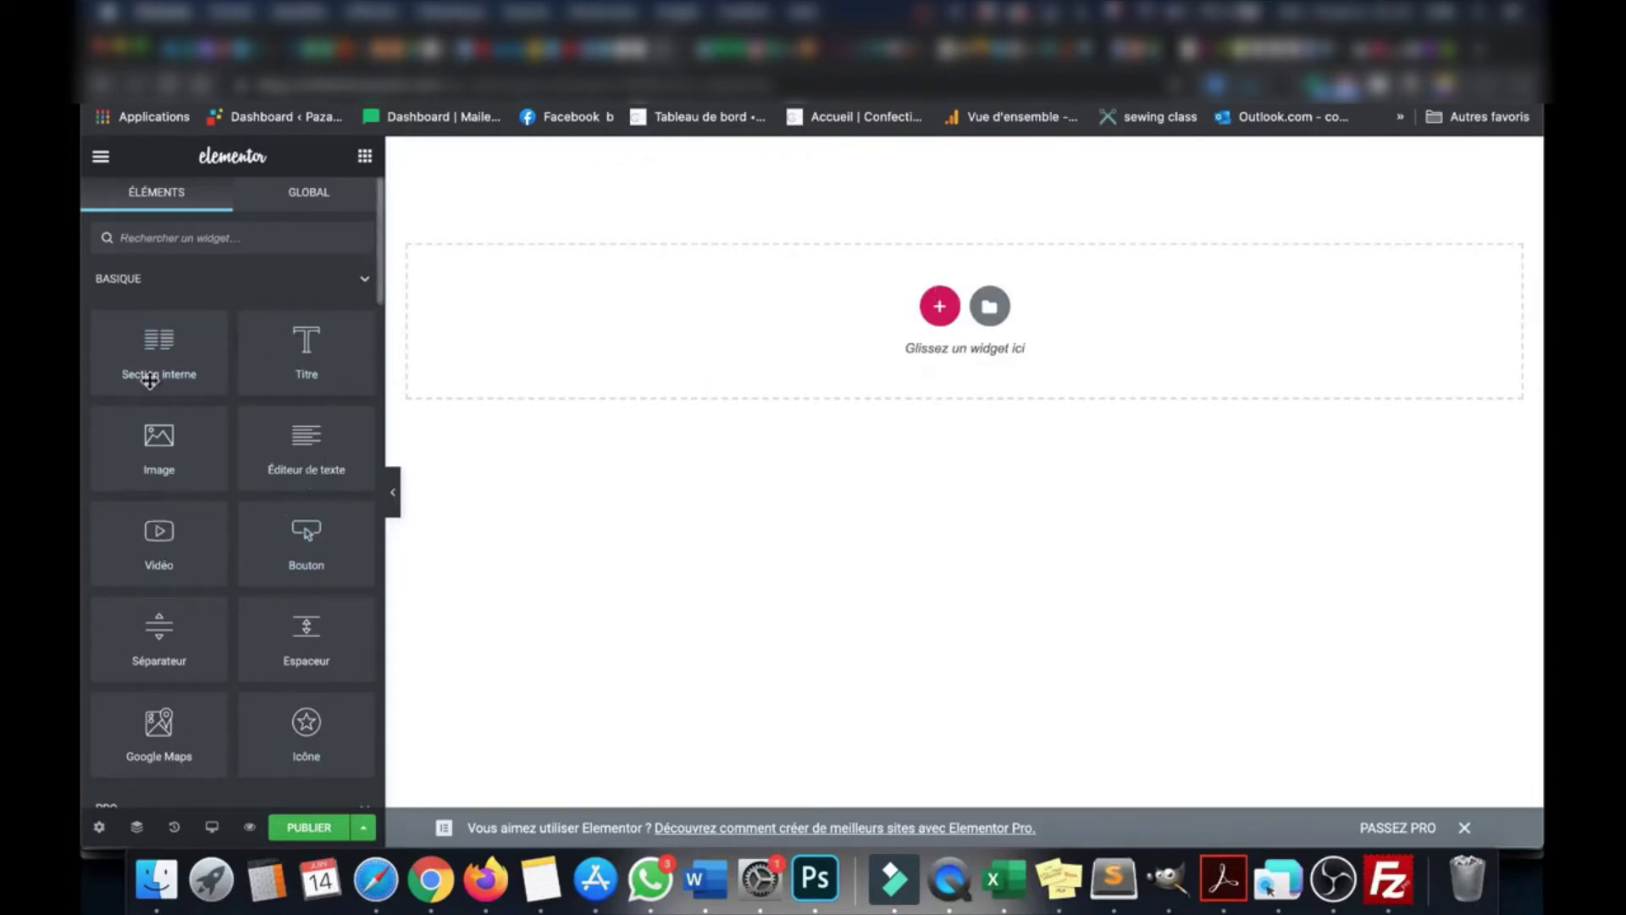
{"action": "left_click_drag", "start_coordinate": [155, 465], "coordinate": [915, 323]}
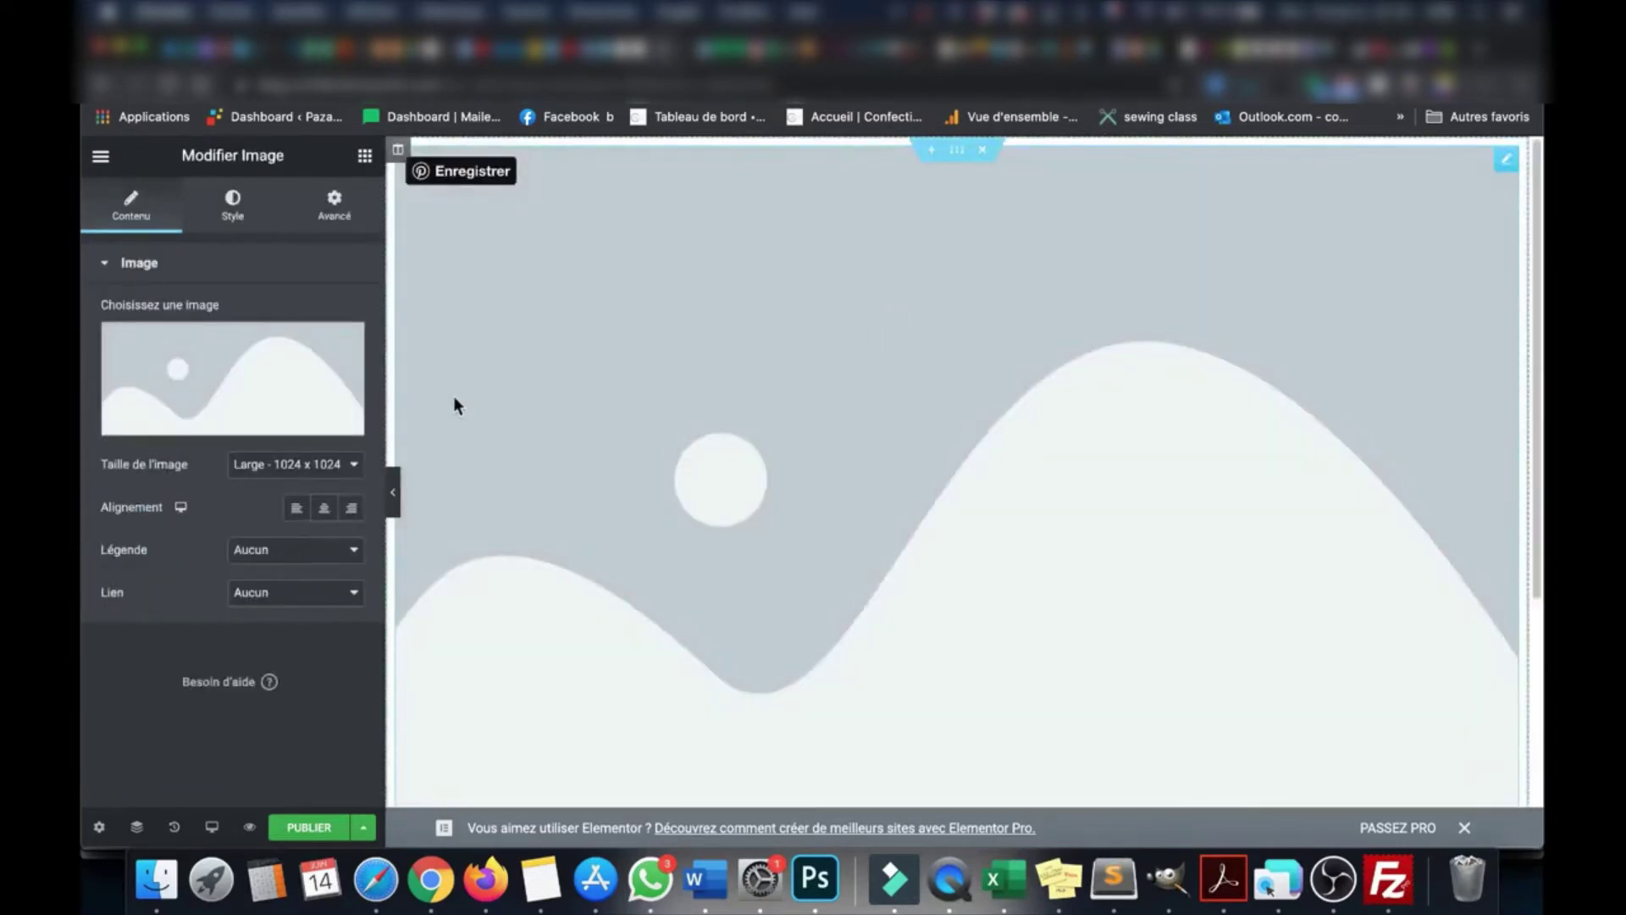
{"action": "left_click_drag", "start_coordinate": [454, 395], "coordinate": [222, 415]}
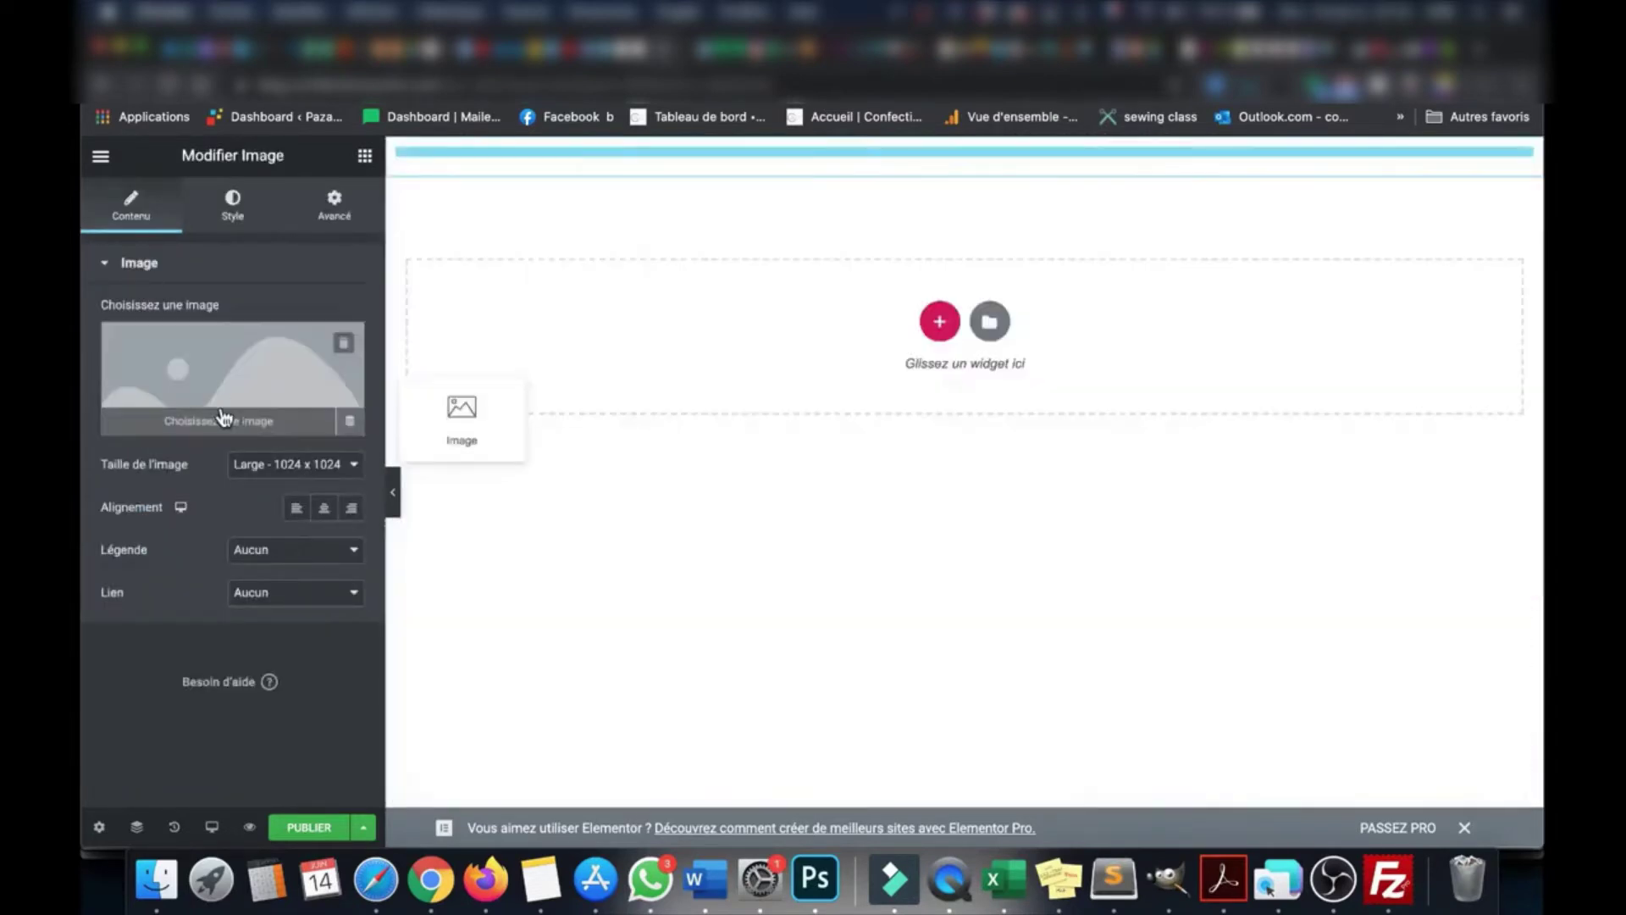
{"action": "left_click_drag", "start_coordinate": [326, 286], "coordinate": [1022, 334]}
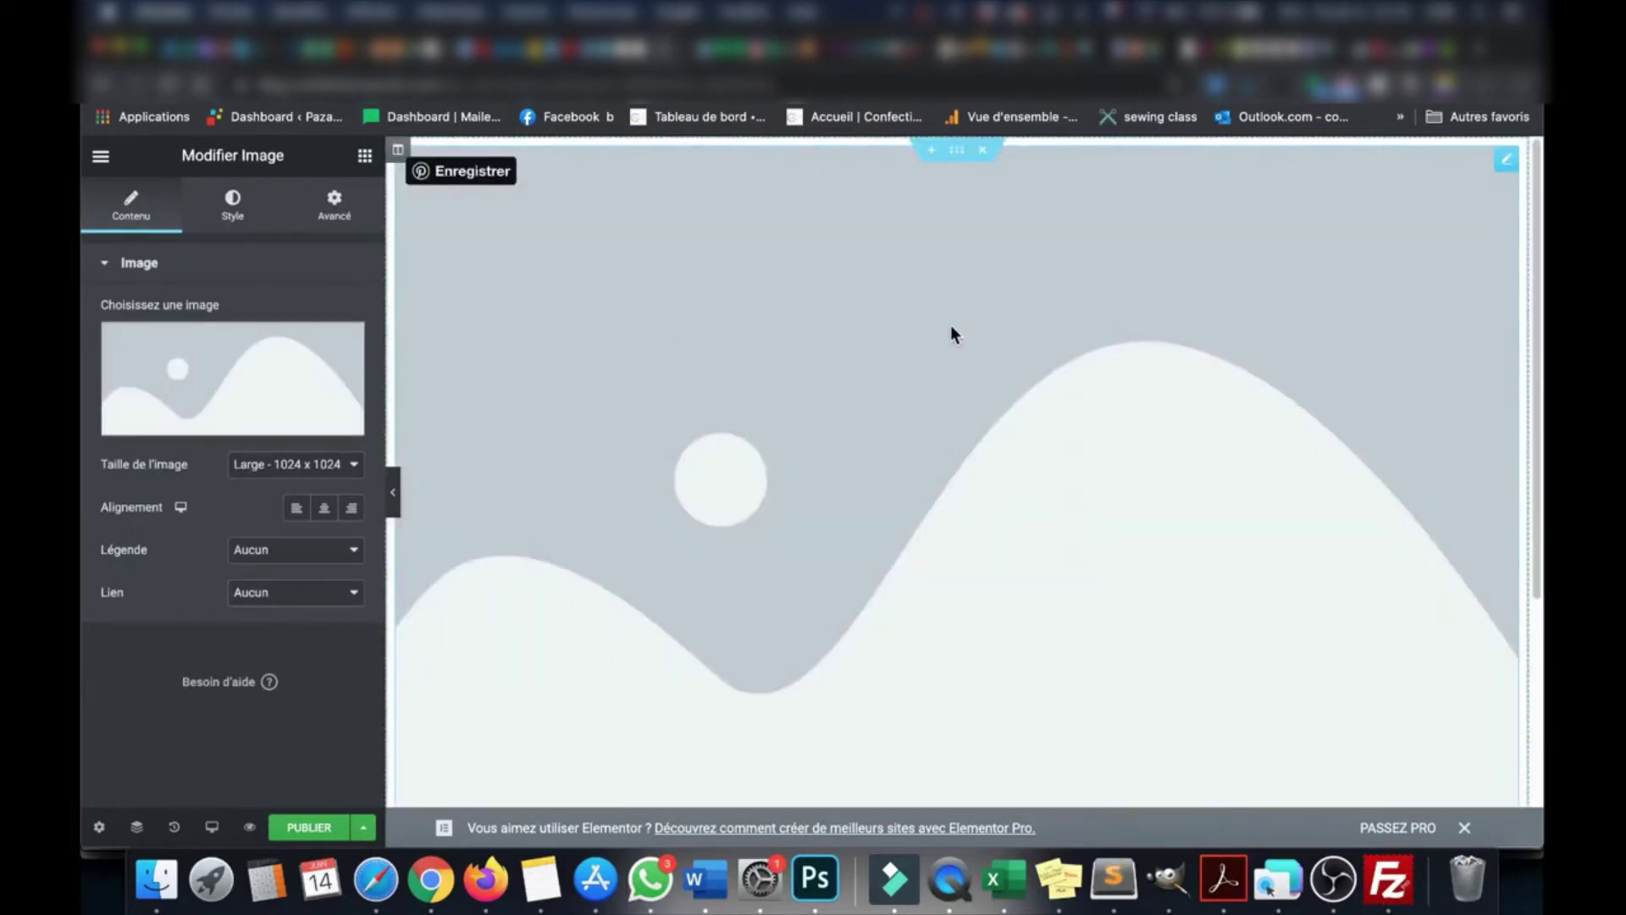
Insert logo.png from the media library into the Image widget and set its image size to Medium - 300 x 300
{"action": "left_click", "coordinate": [275, 383]}
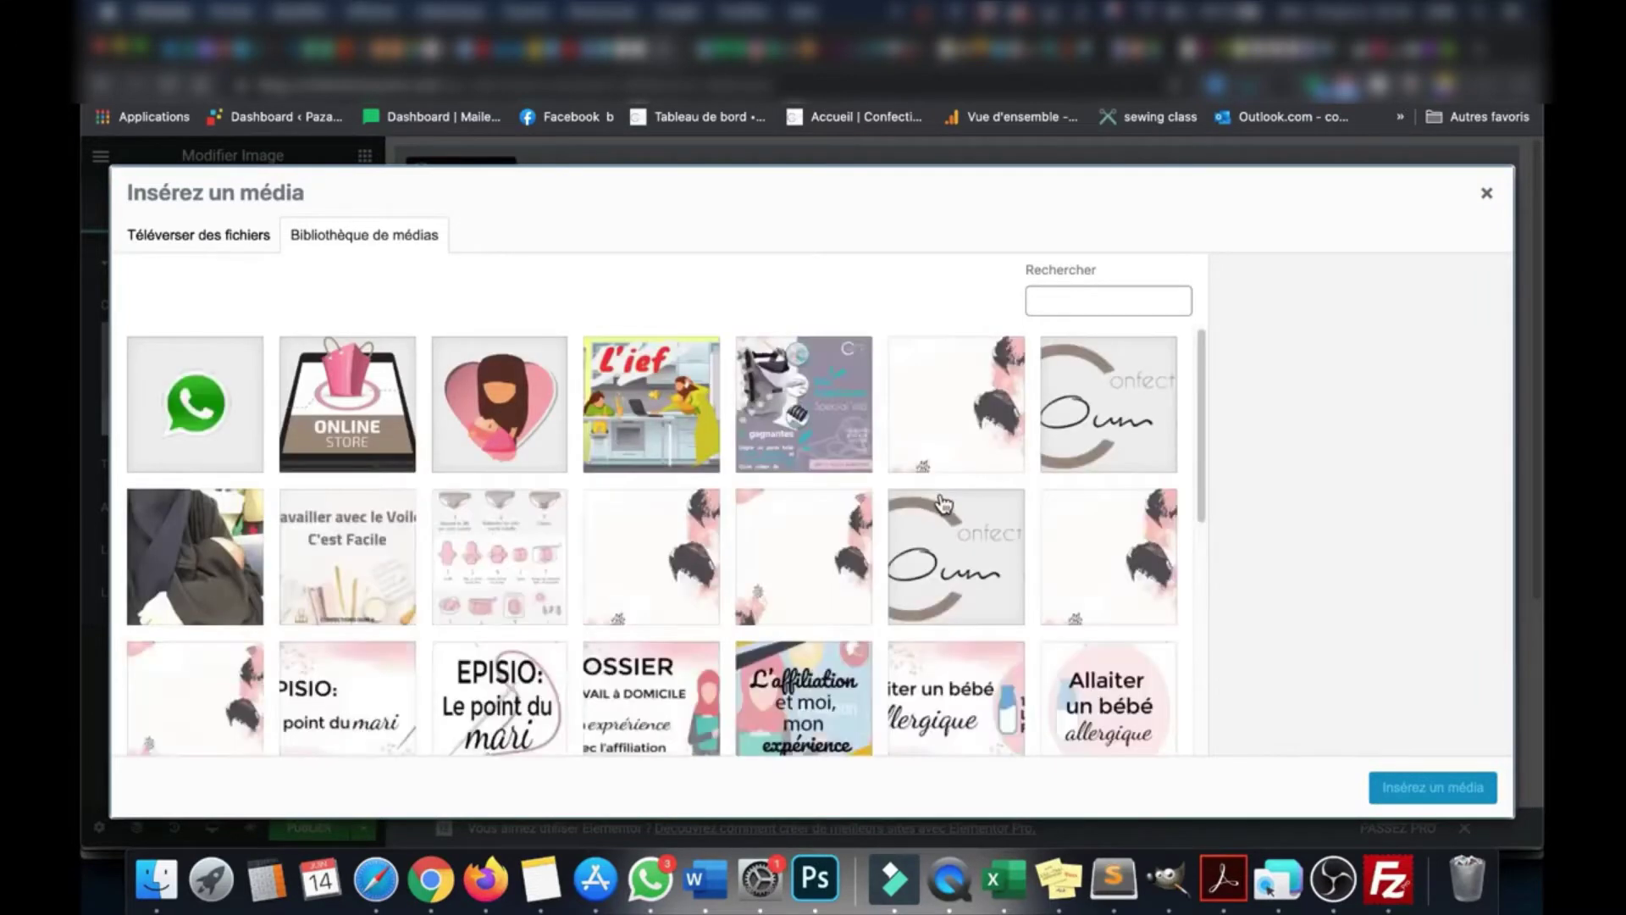
{"action": "left_click", "coordinate": [1118, 434]}
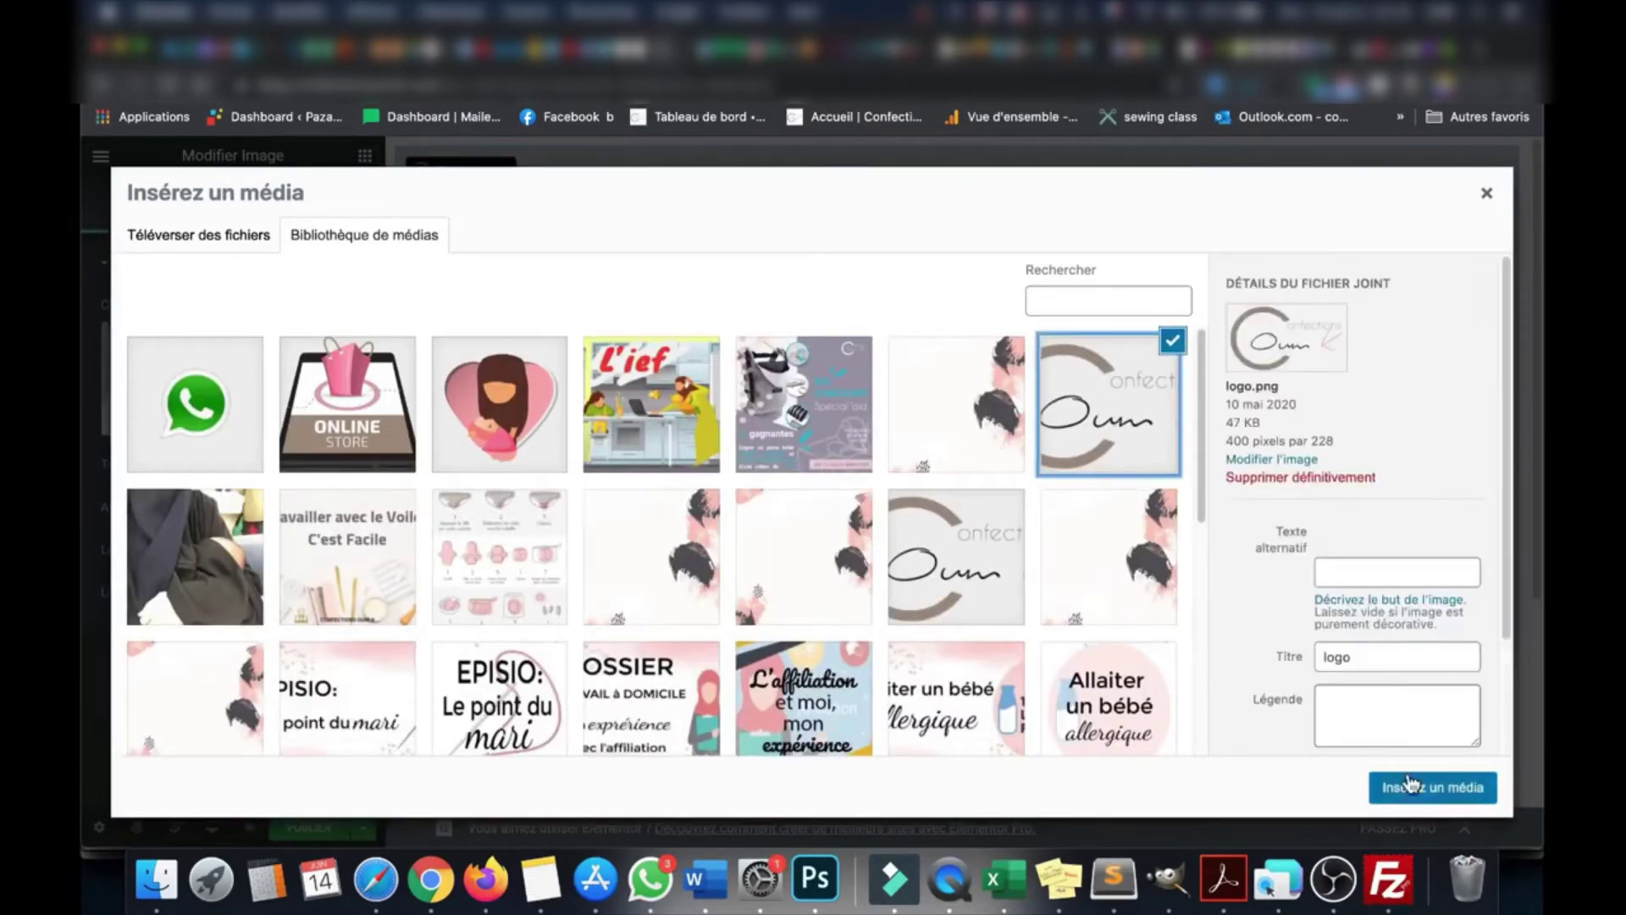
{"action": "left_click", "coordinate": [1434, 788]}
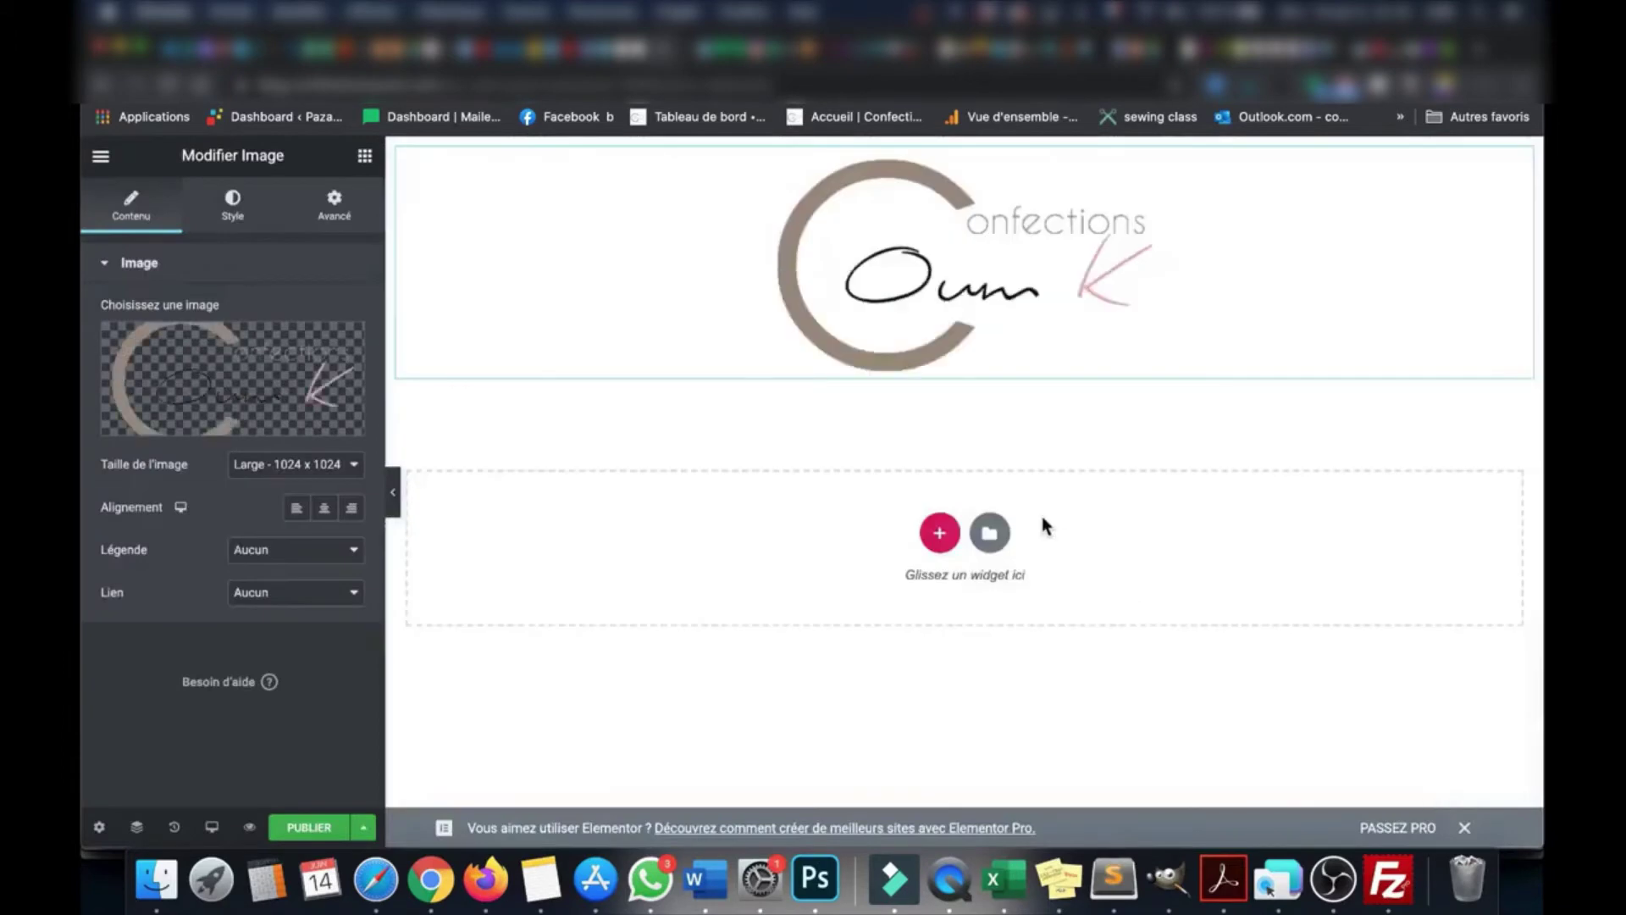
{"action": "left_click", "coordinate": [337, 466]}
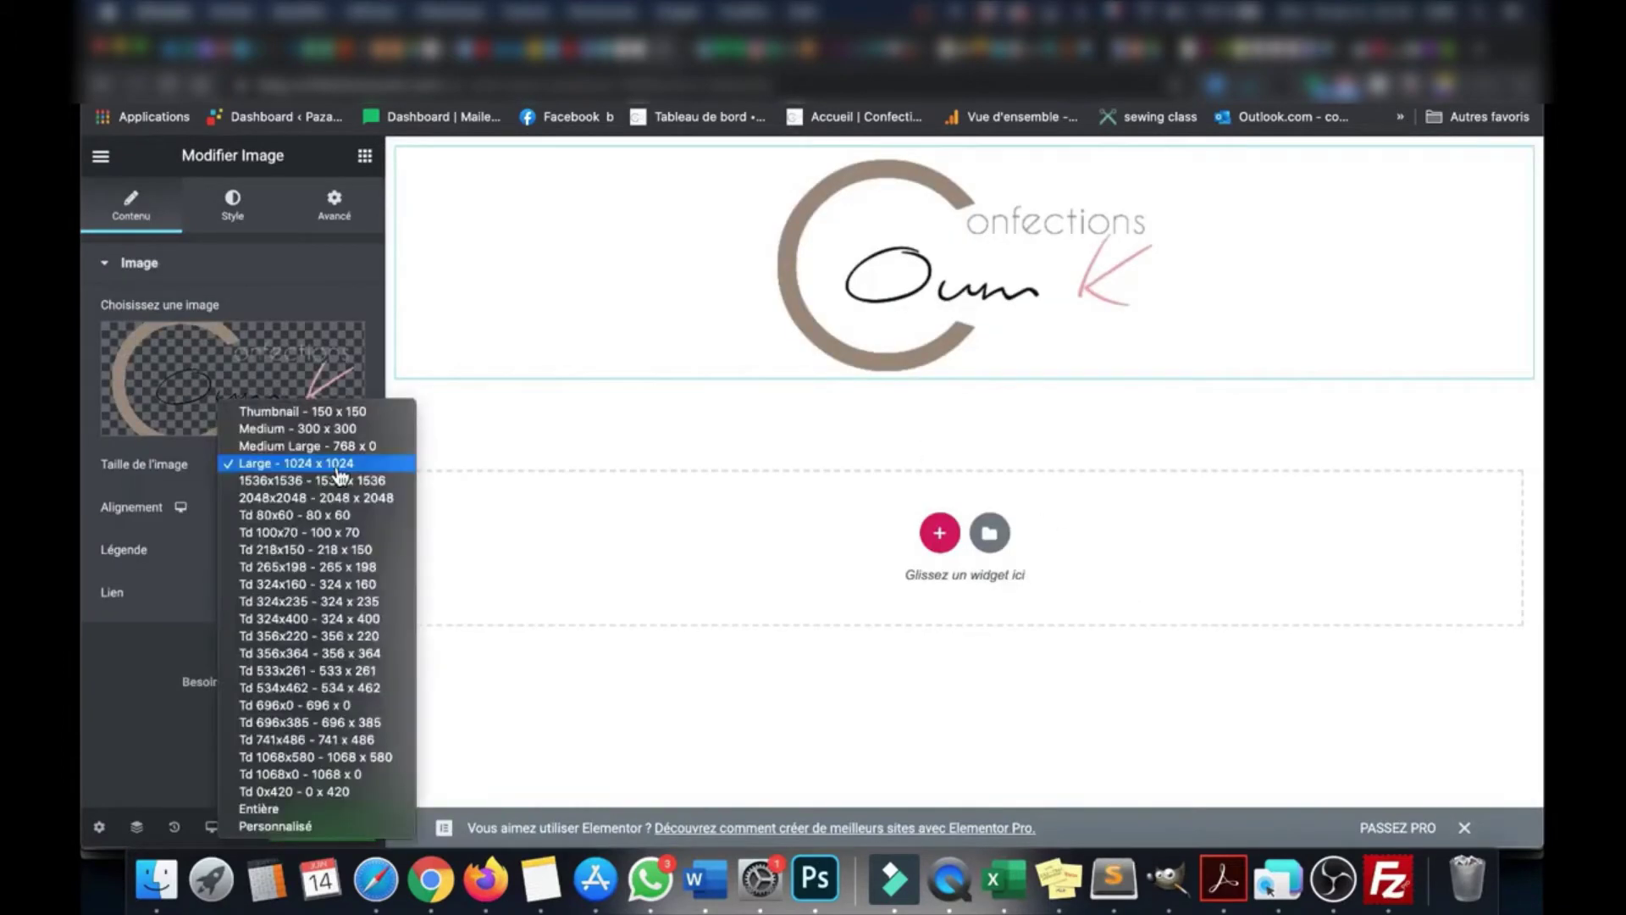
{"action": "left_click", "coordinate": [363, 429]}
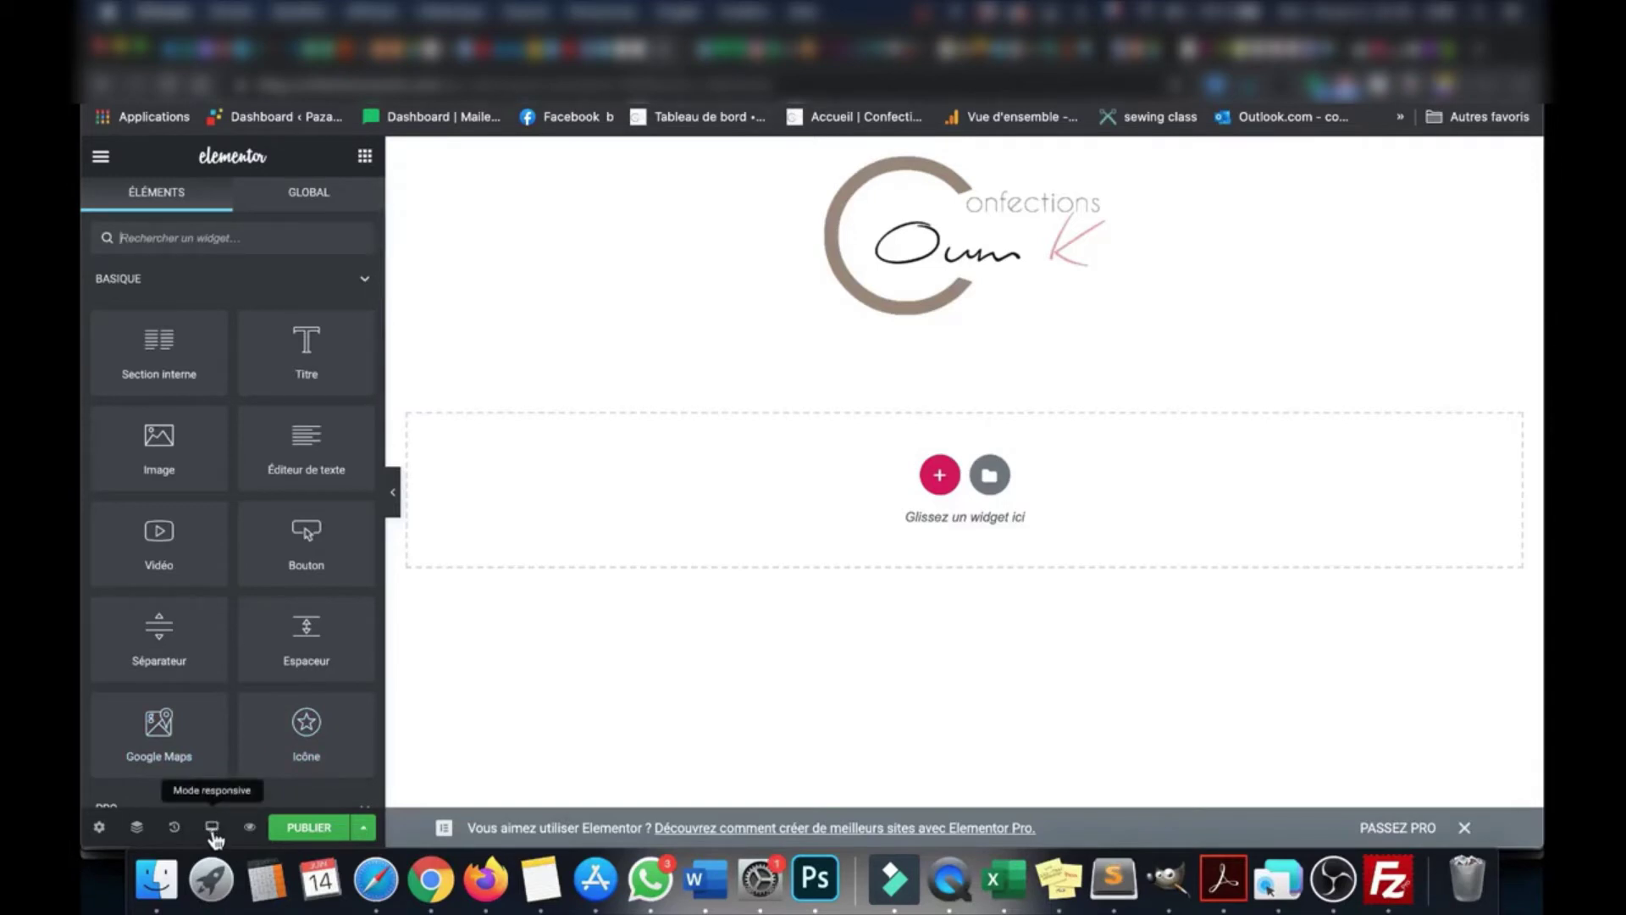
In the Mobile responsive preview, give the logo a custom size of 200 x 120 and centre it
{"action": "left_click", "coordinate": [211, 830]}
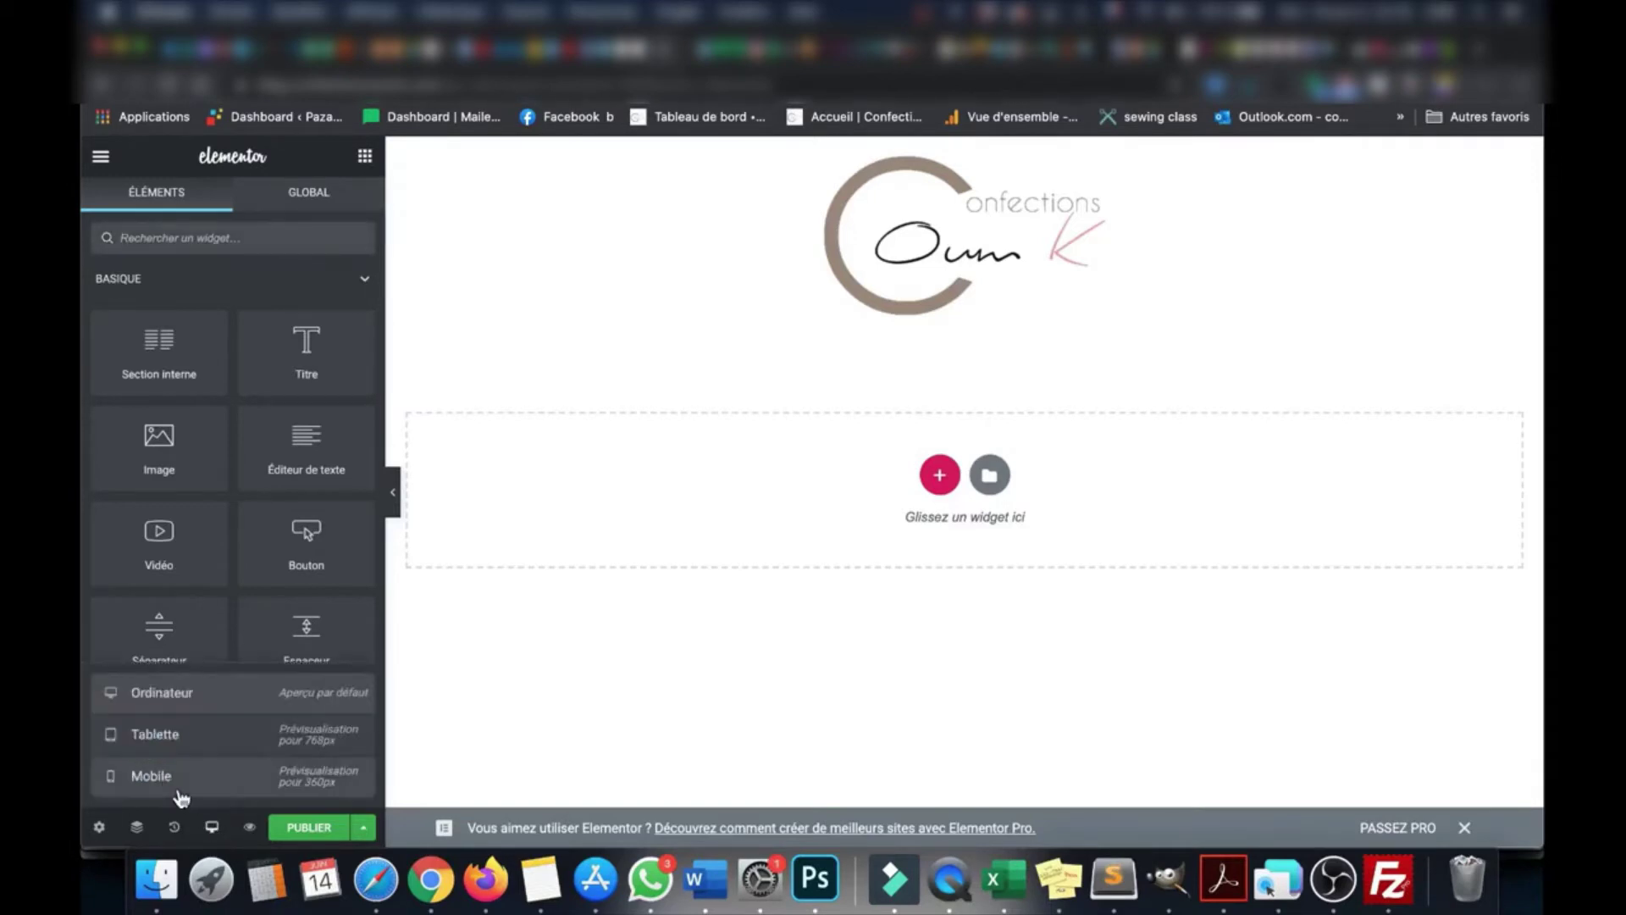
{"action": "left_click", "coordinate": [178, 778]}
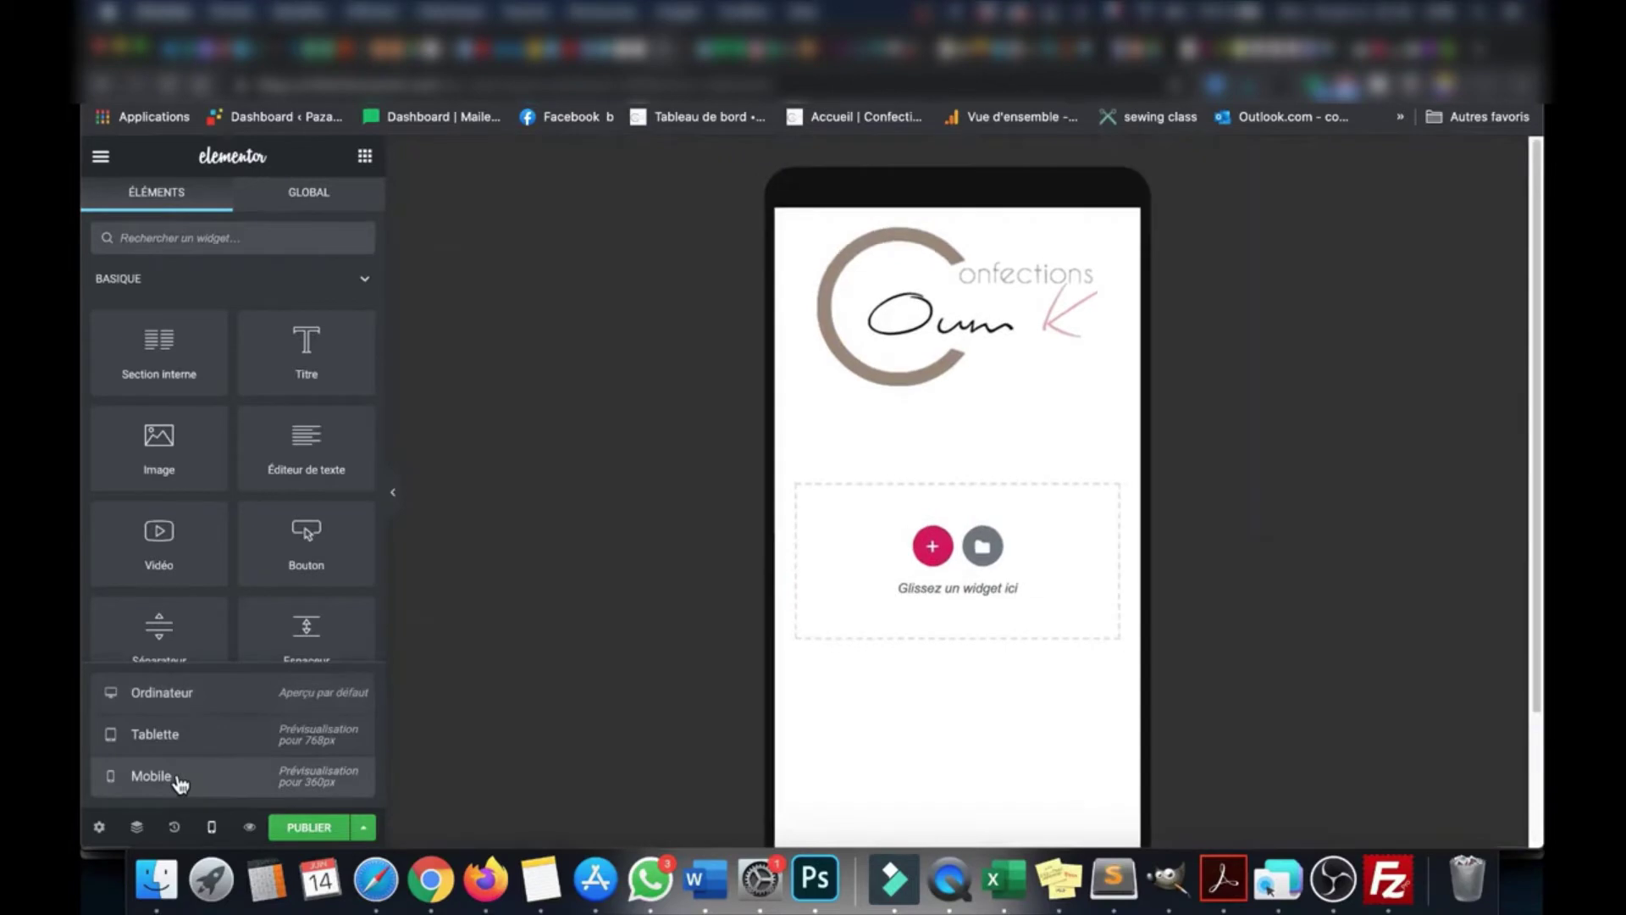
{"action": "left_click", "coordinate": [858, 325]}
{"action": "left_click", "coordinate": [321, 463]}
{"action": "left_click", "coordinate": [290, 602]}
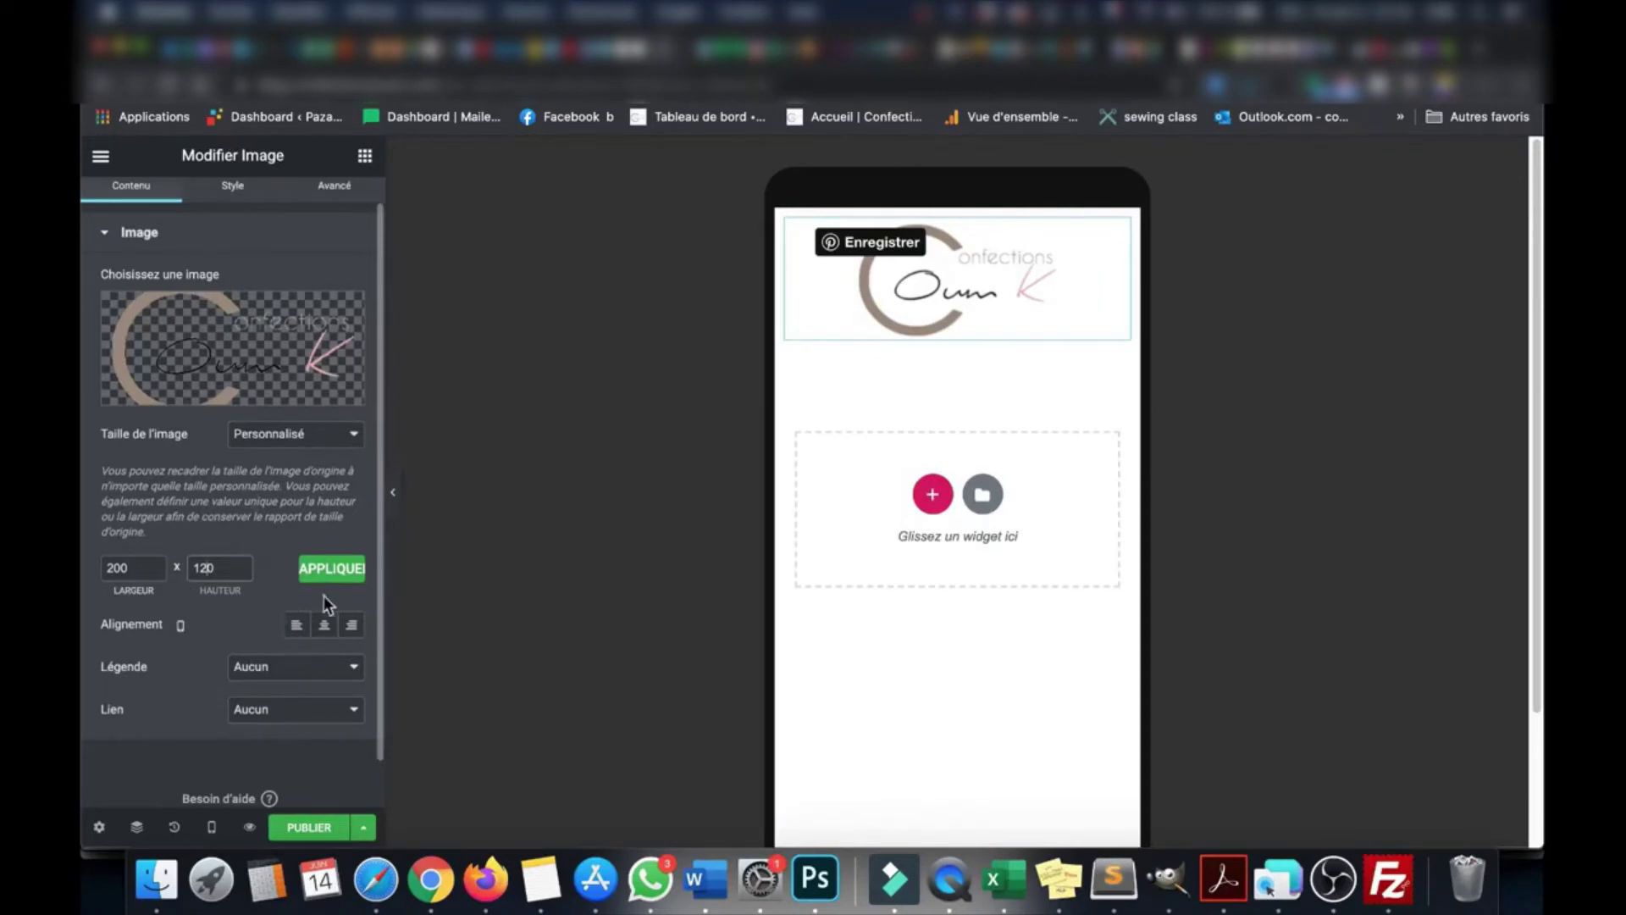
{"action": "left_click", "coordinate": [323, 624]}
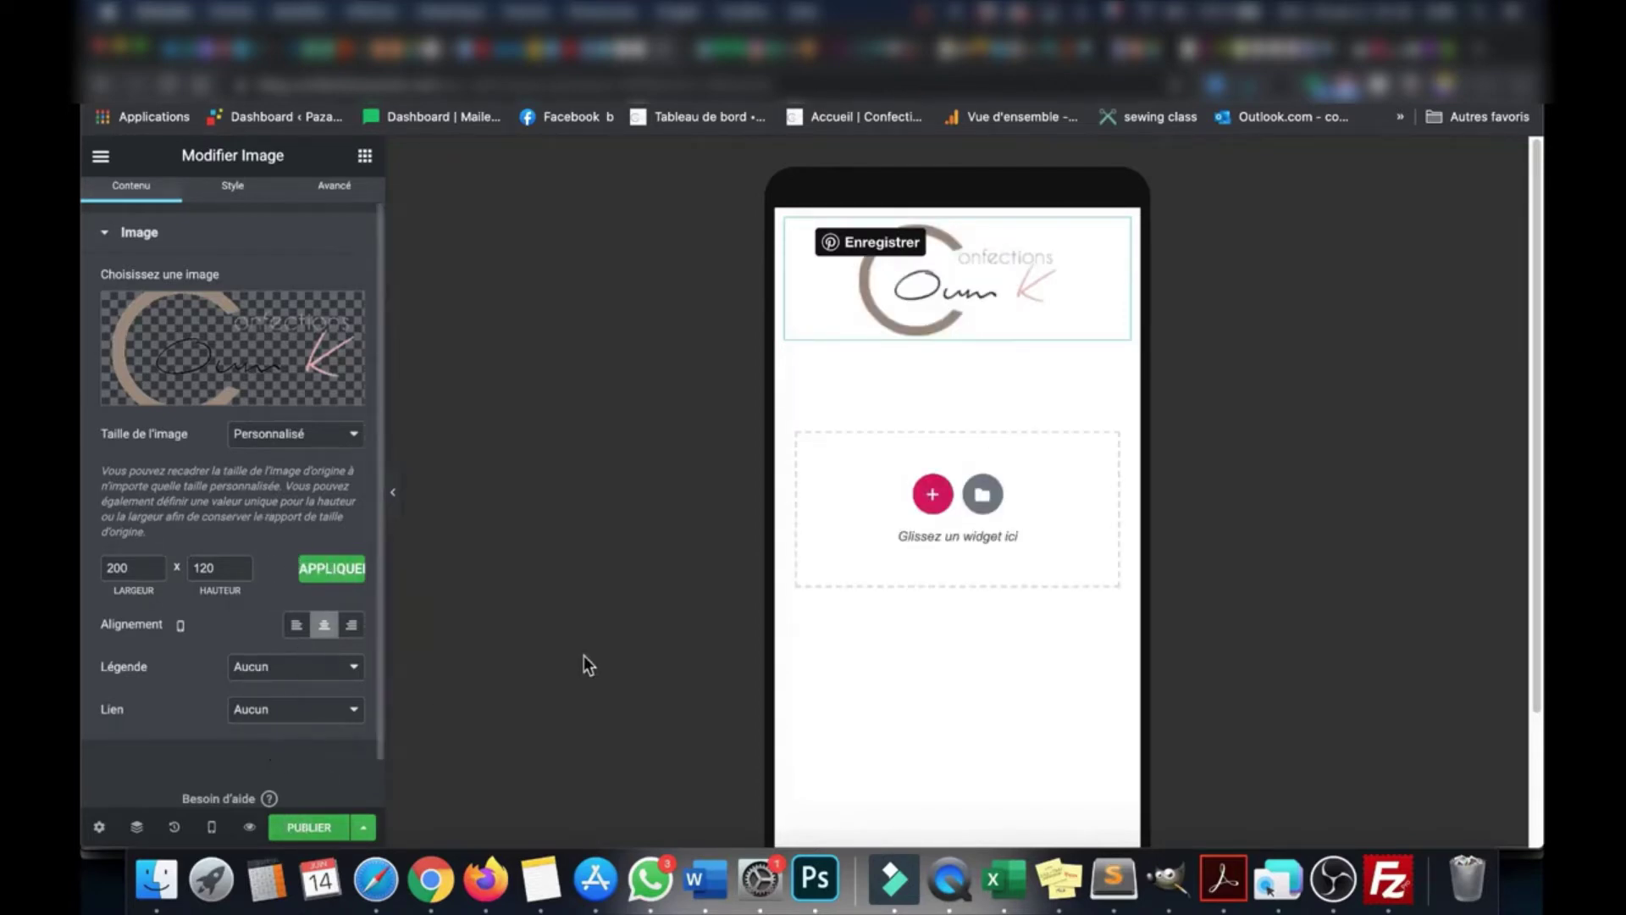
Find the text editor widget by searching for "TEXTE" and place it below the logo
{"action": "left_click", "coordinate": [870, 609]}
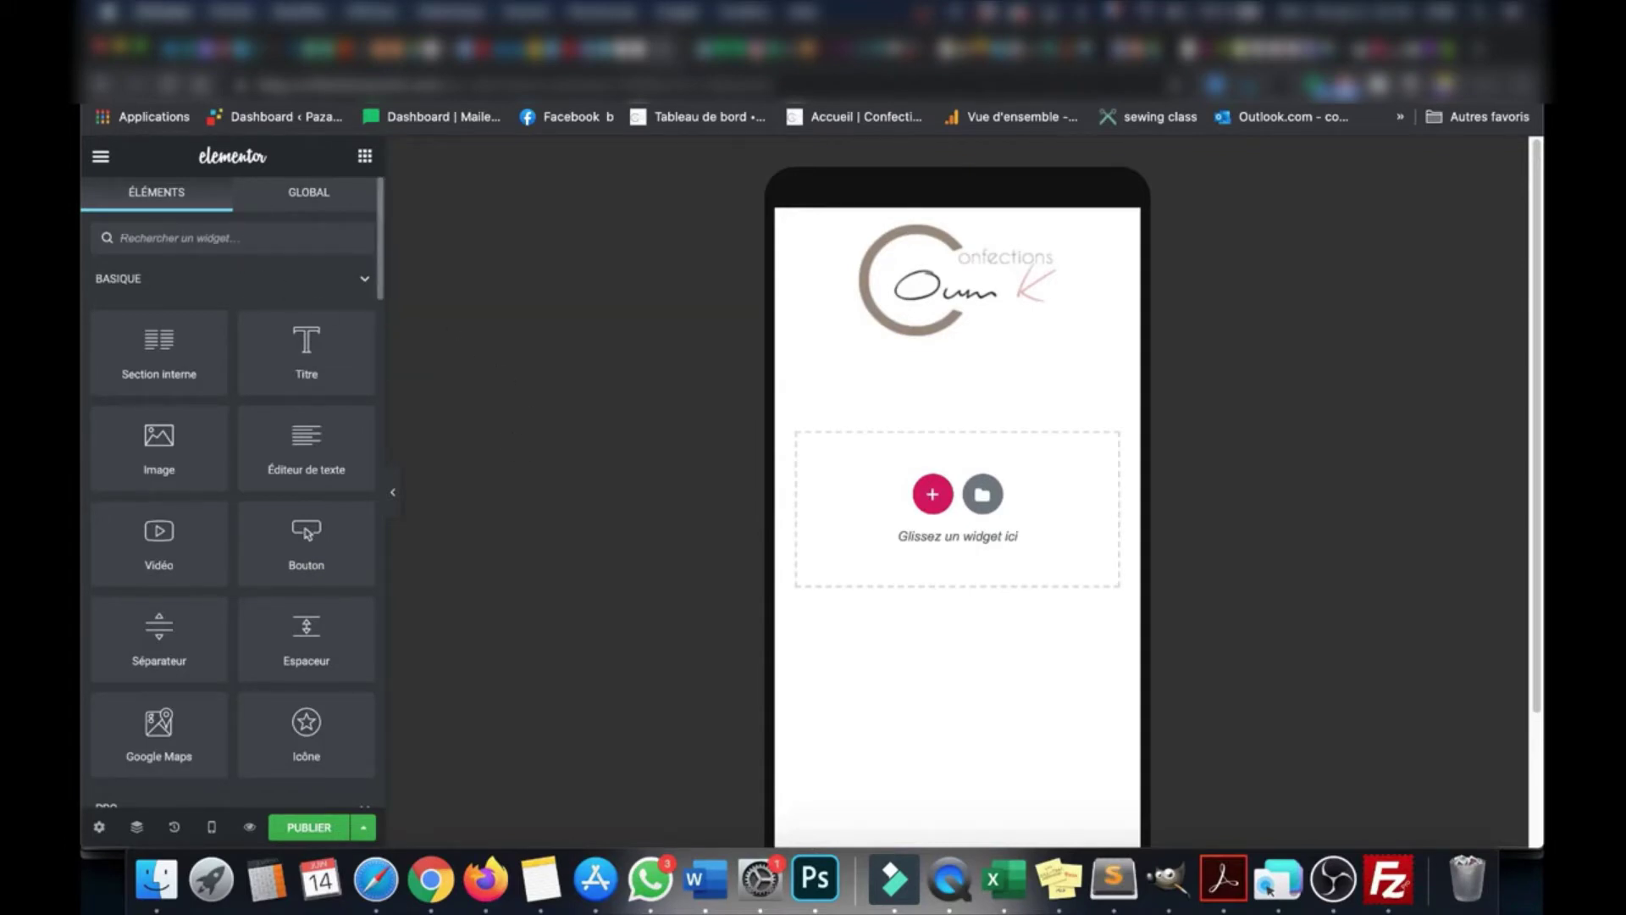
{"action": "type", "text": "TEXTE"}
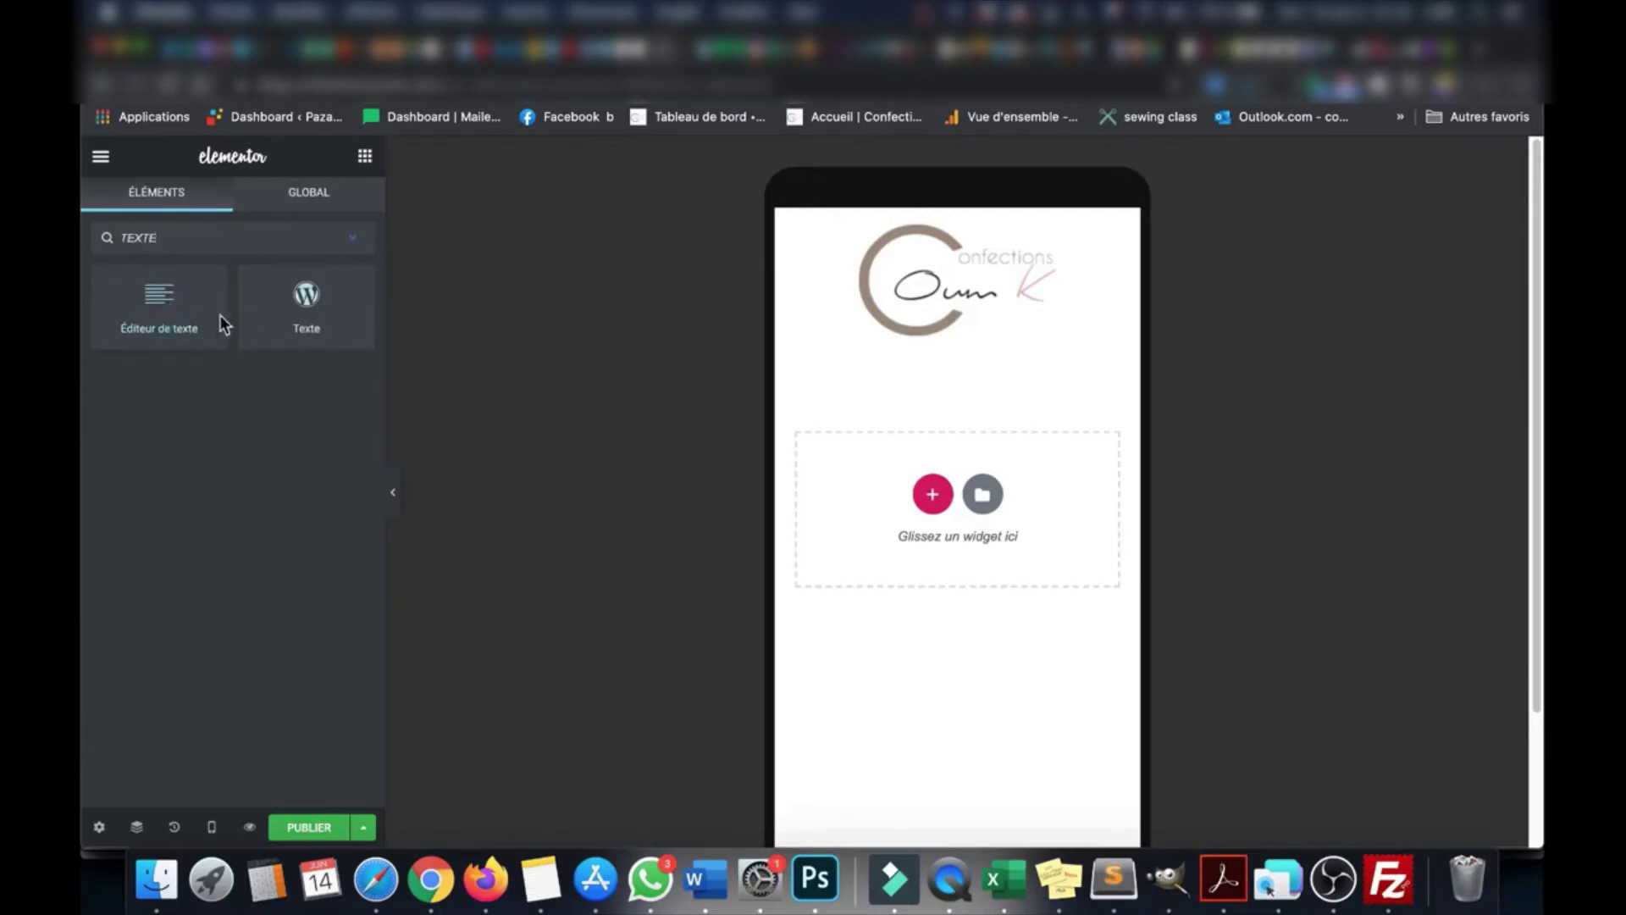
{"action": "left_click_drag", "start_coordinate": [155, 314], "coordinate": [972, 505]}
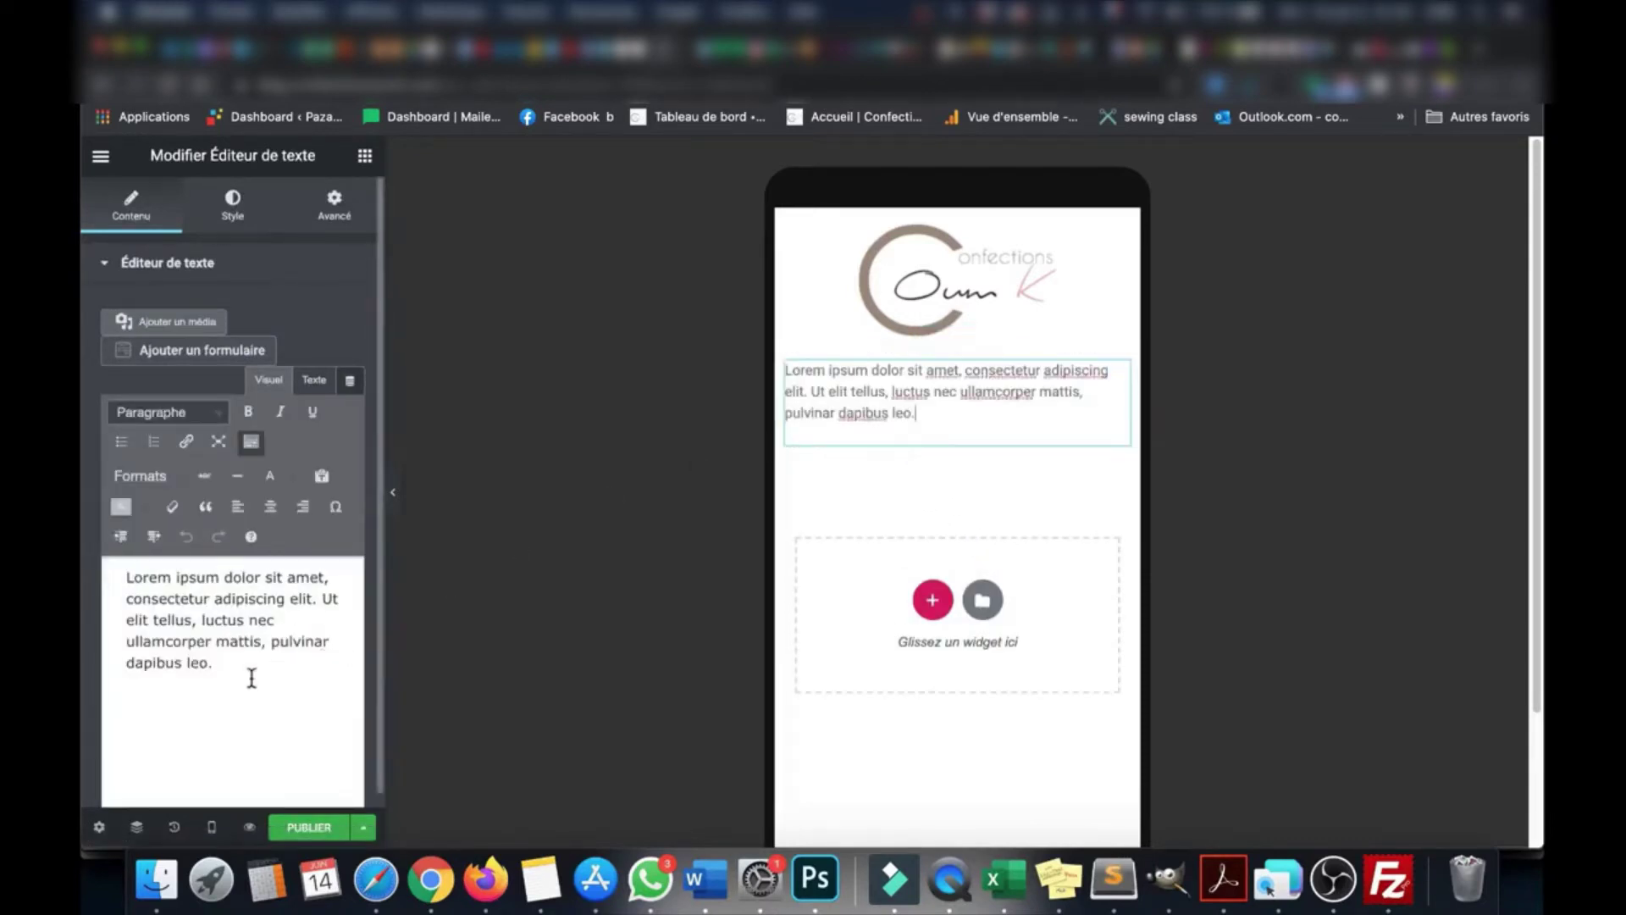
Replace the placeholder paragraph in the text editor widget with "Mon site"
{"action": "left_click_drag", "start_coordinate": [127, 662], "coordinate": [108, 572]}
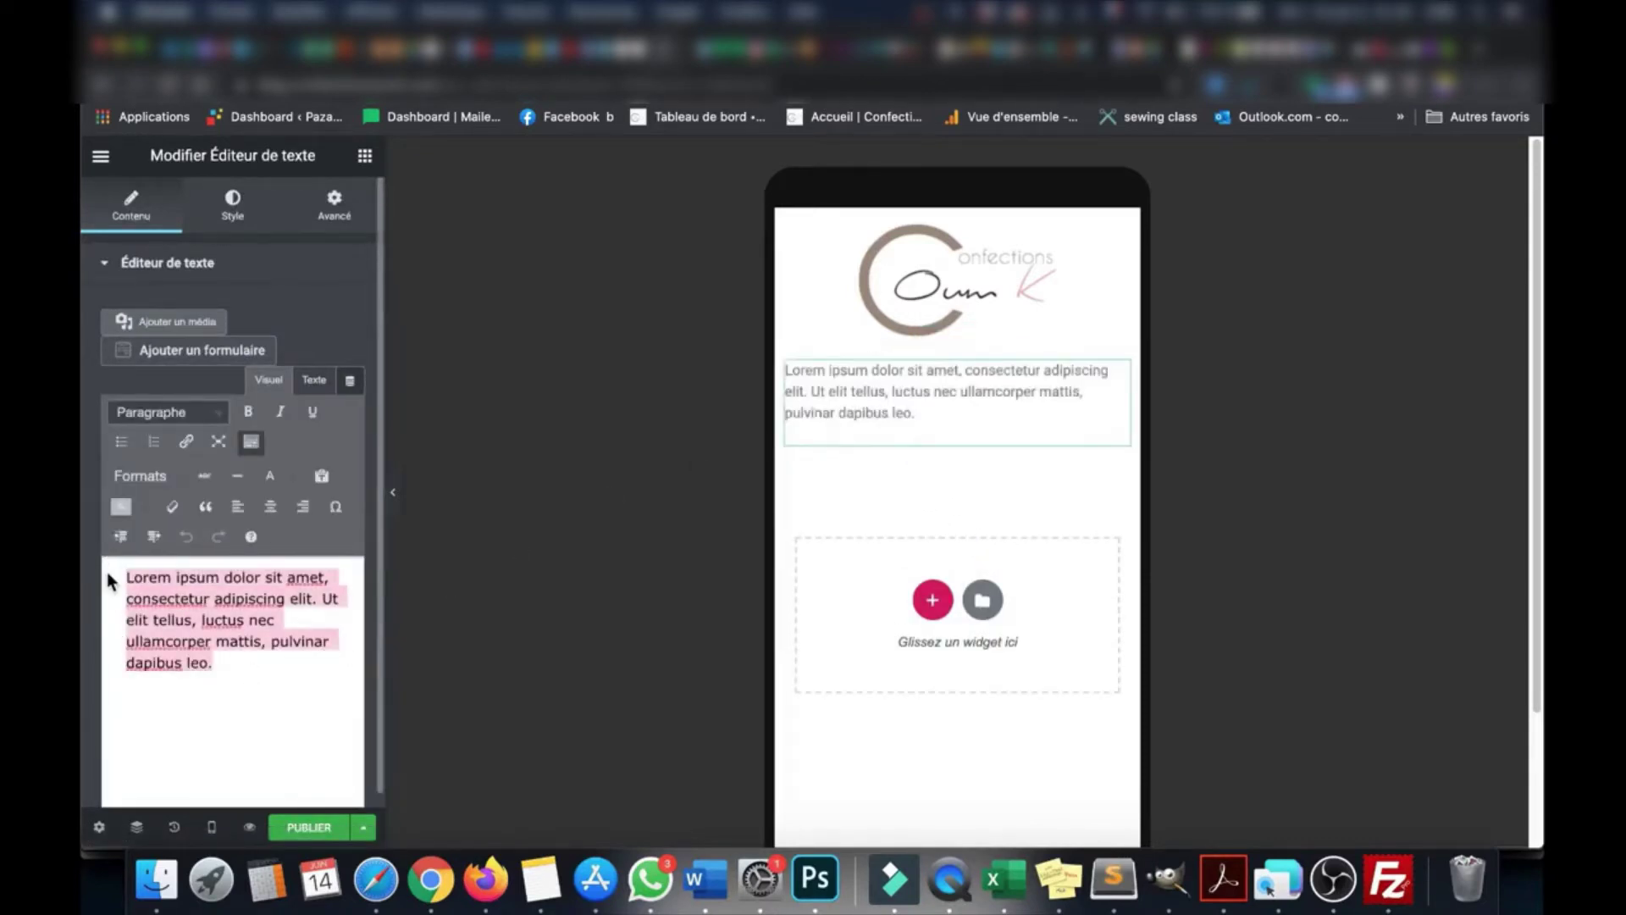
{"action": "type", "text": "Mon te"}
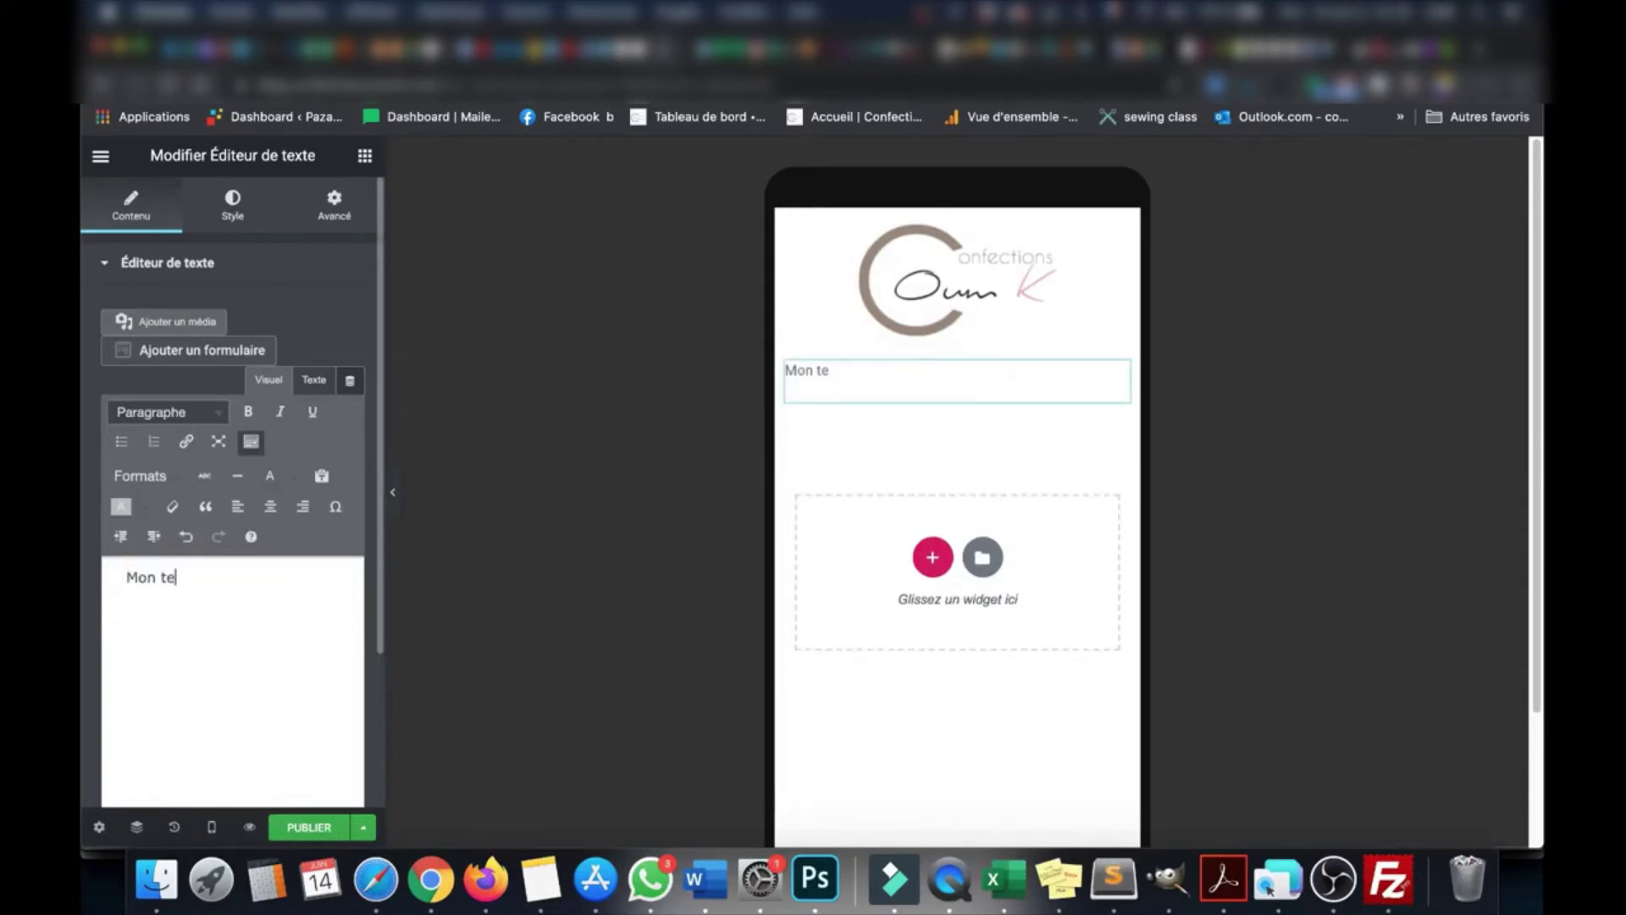
{"action": "type", "text": "xte"}
{"action": "key", "text": "BackSpace"}
{"action": "key", "text": "BackSpace"}
{"action": "type", "text": "ite"}
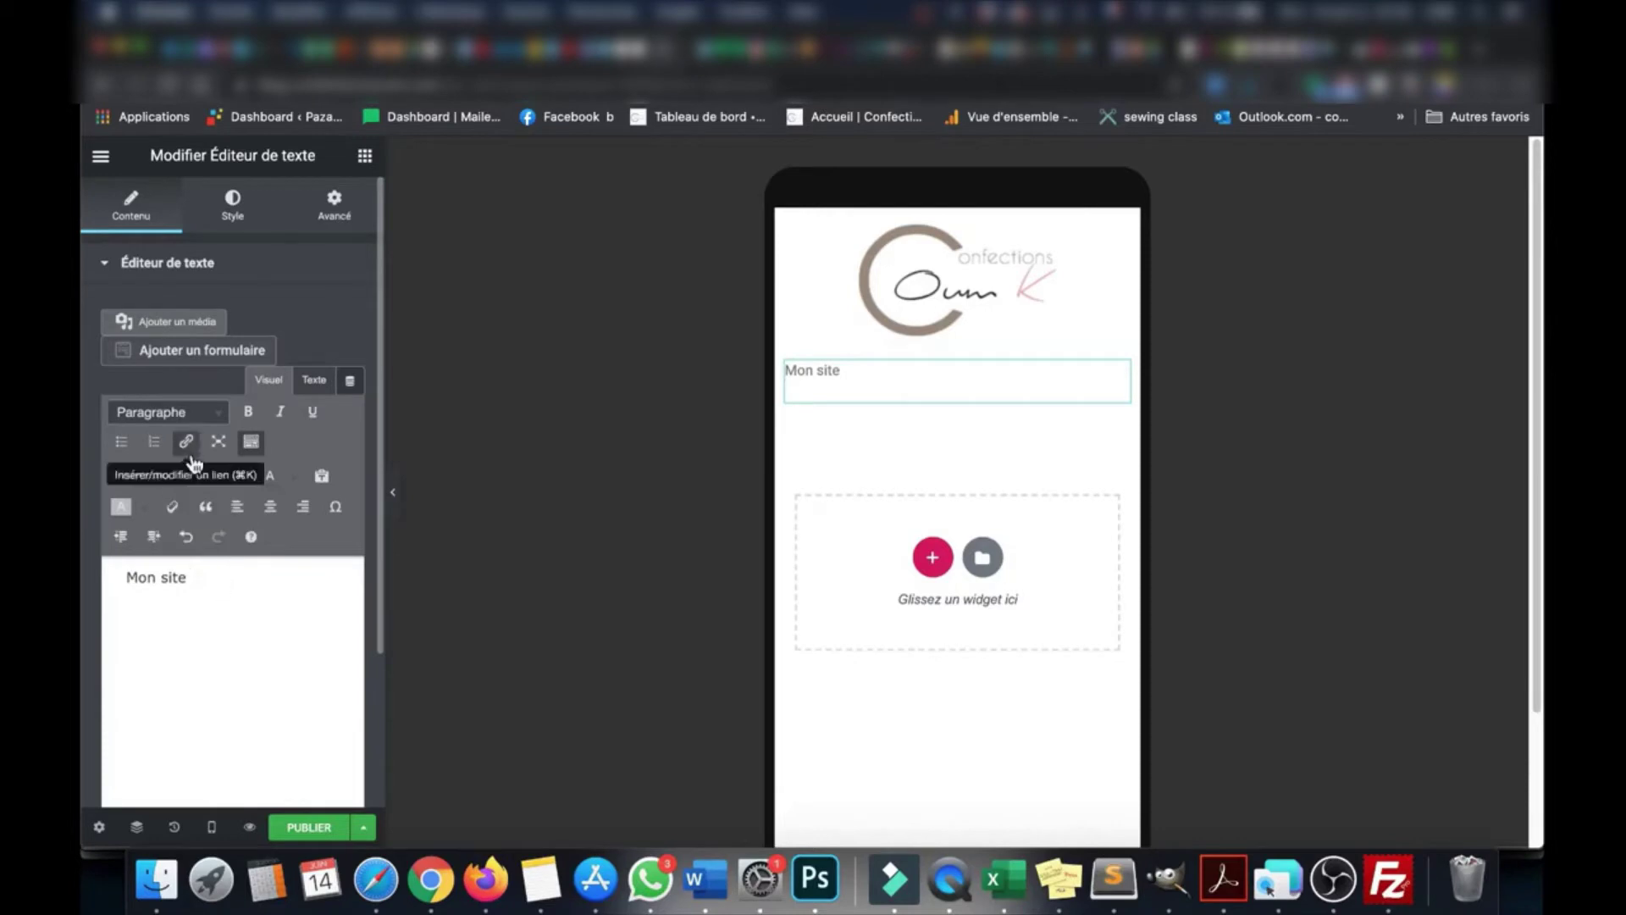
Insert the "Online Store" picture from the media library into the "Mon site" text block
{"action": "left_click", "coordinate": [201, 324]}
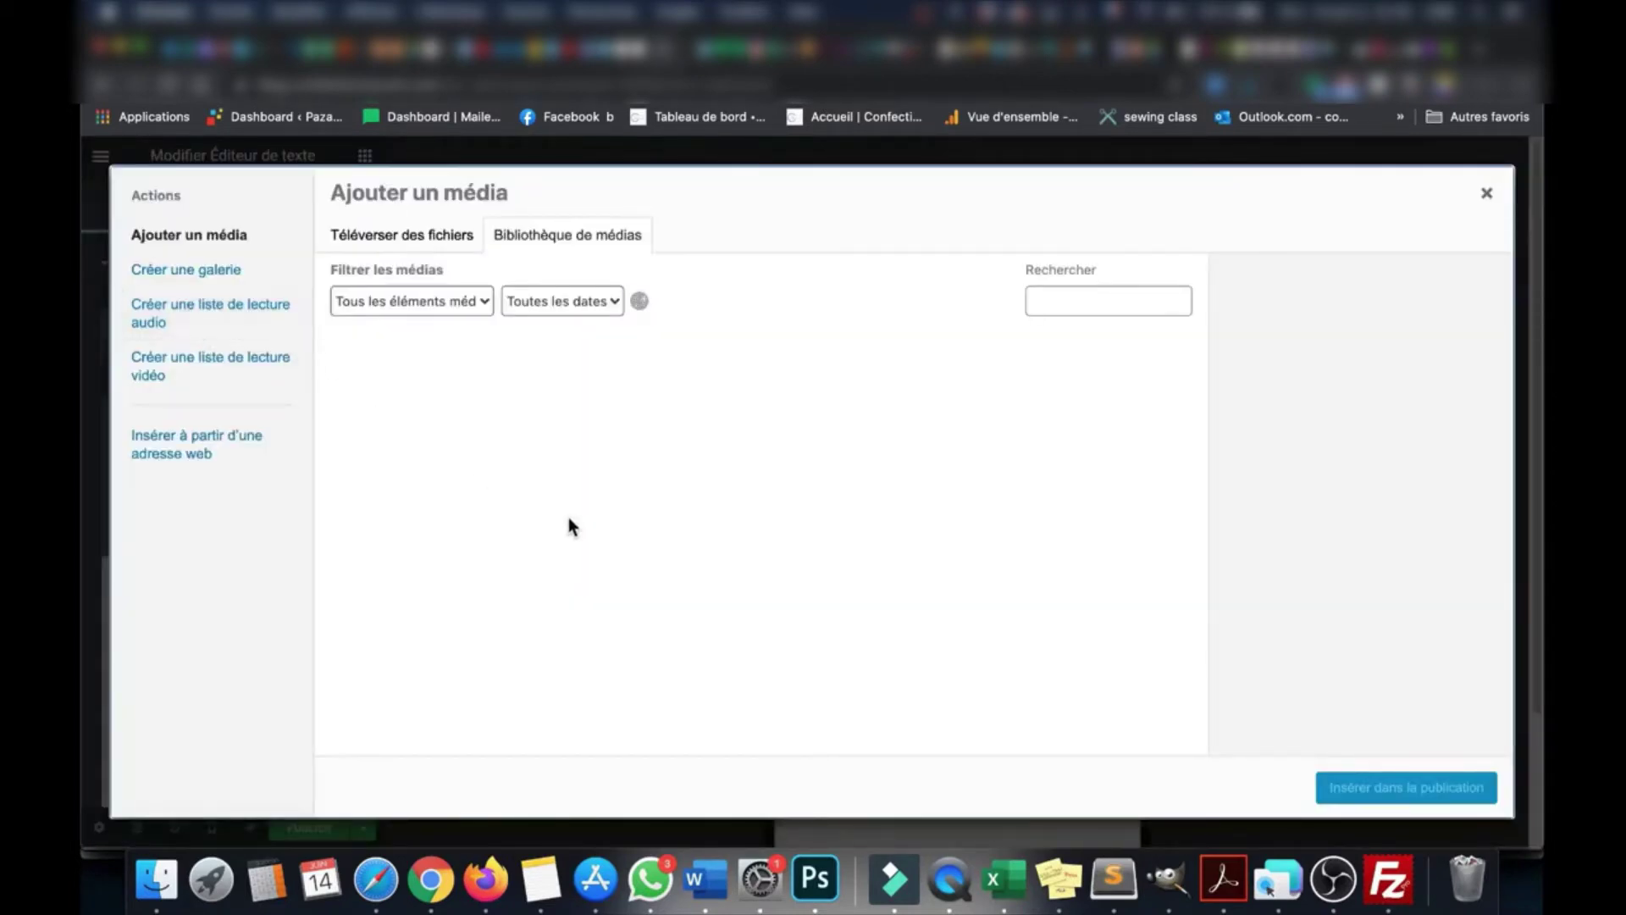
{"action": "left_click", "coordinate": [539, 398]}
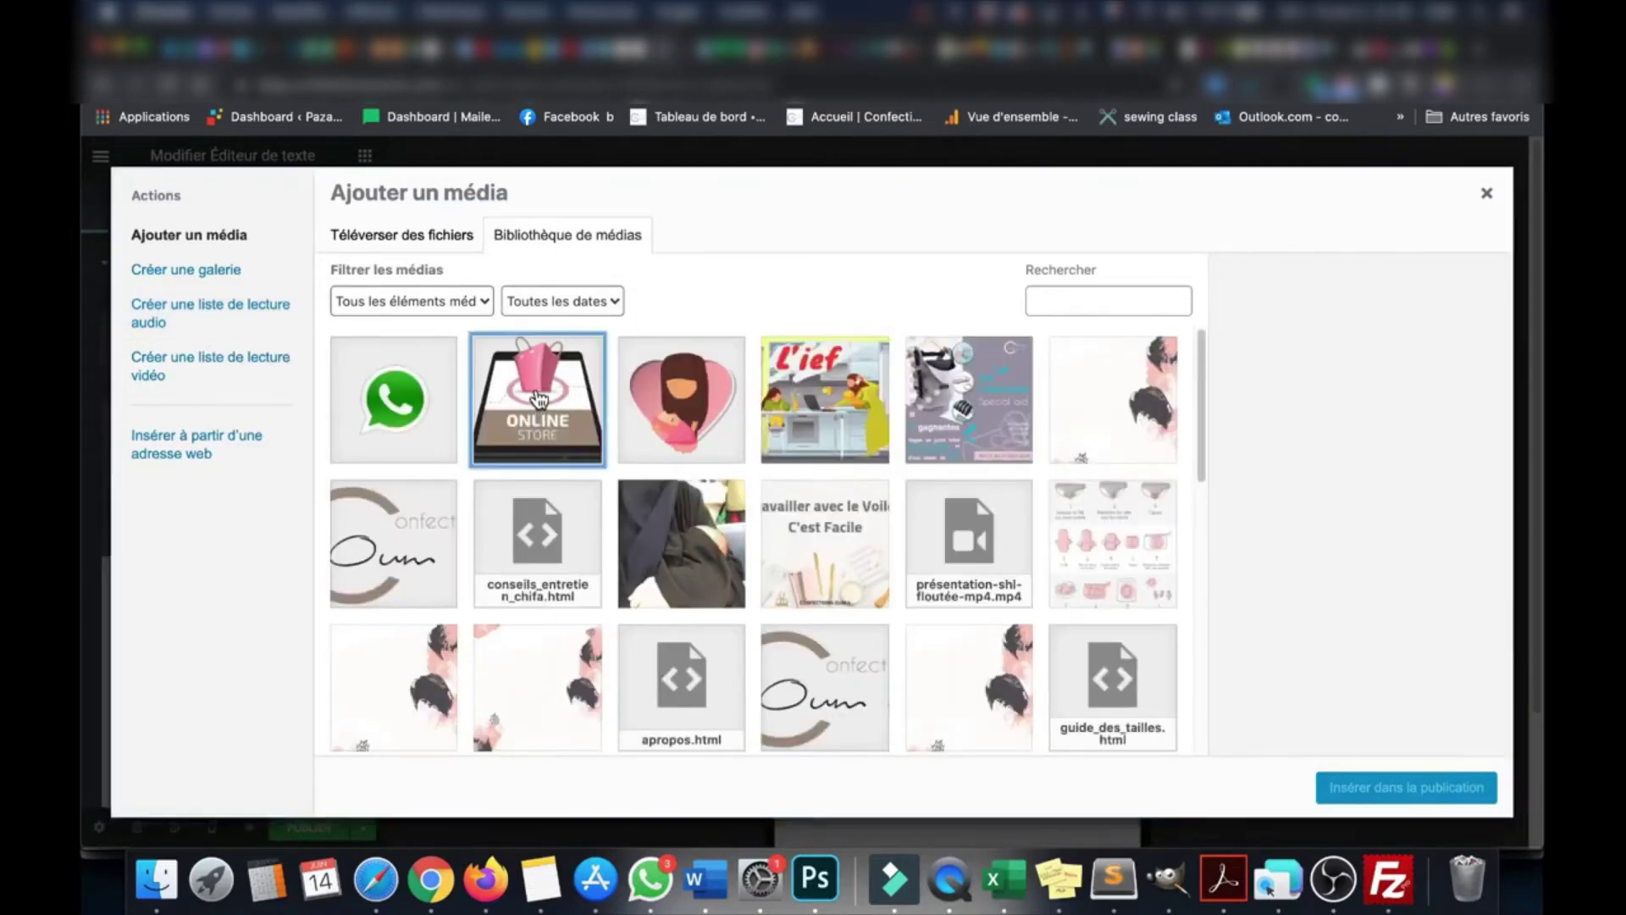
{"action": "left_click", "coordinate": [1342, 788]}
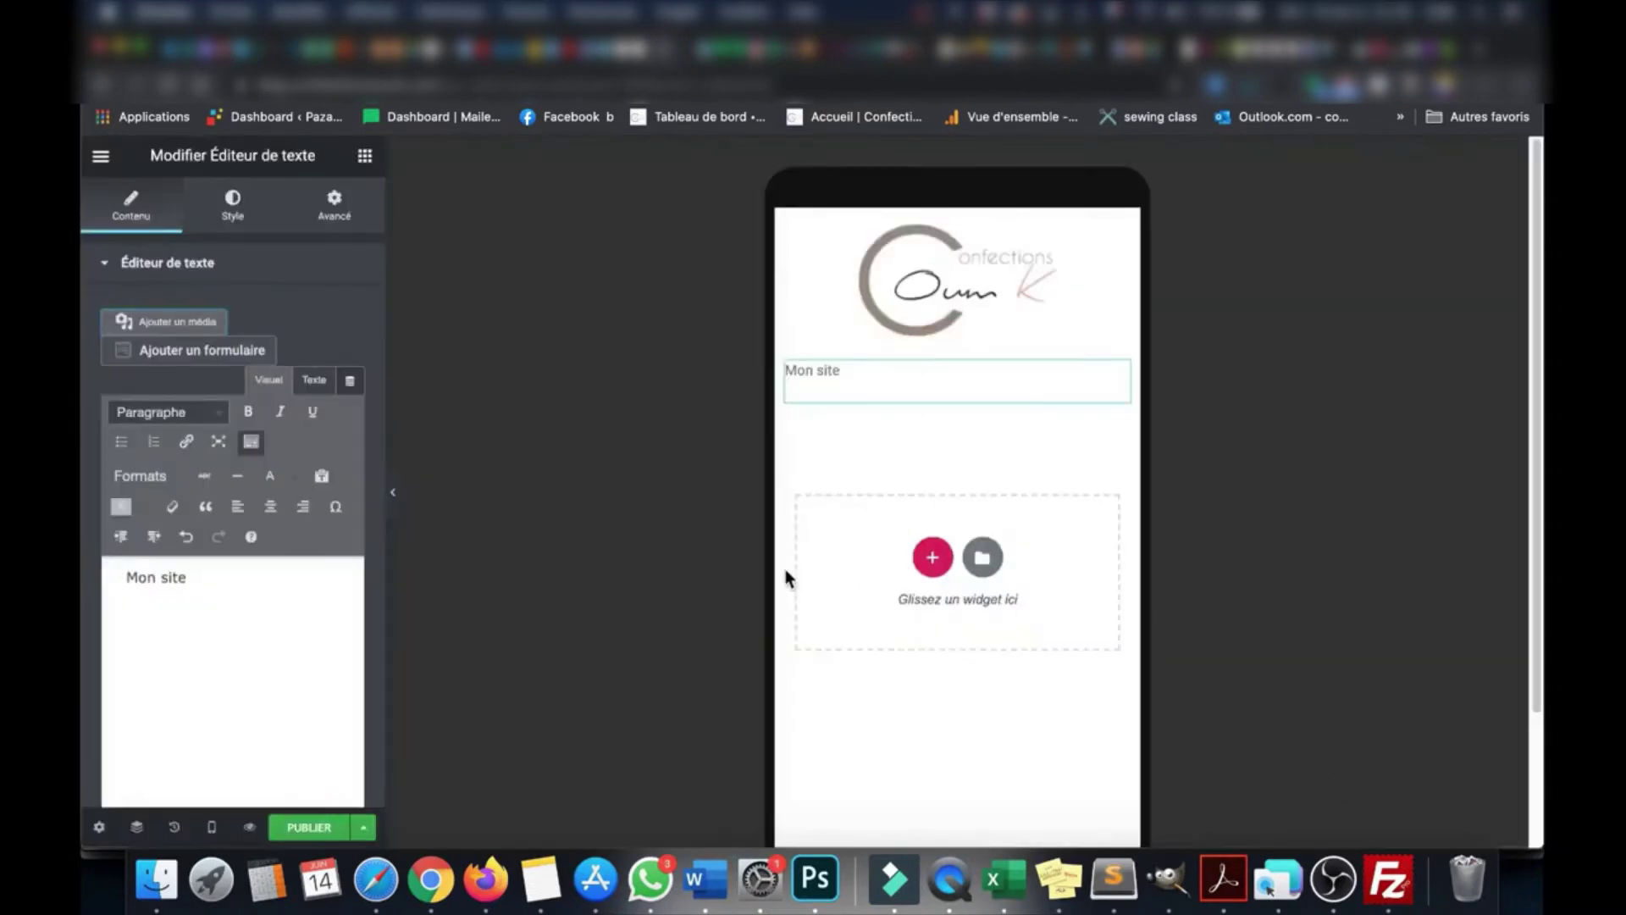
Shrink the "Online Store" picture to icon size and centre it under the "Mon site" text
{"action": "left_click", "coordinate": [273, 641]}
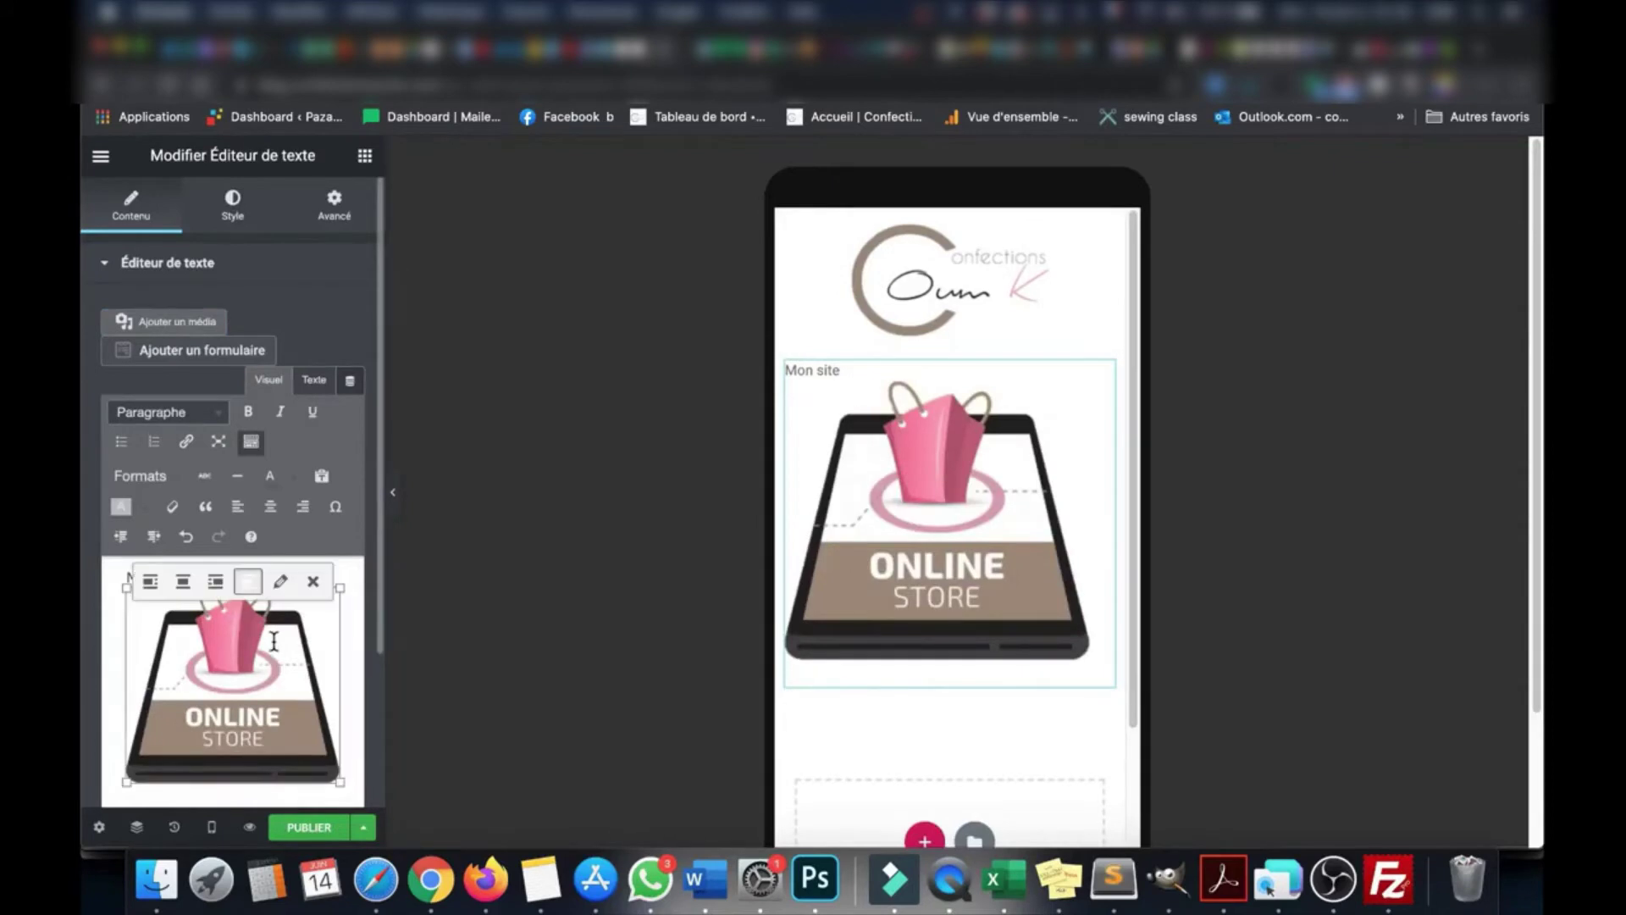
{"action": "left_click_drag", "start_coordinate": [339, 788], "coordinate": [214, 685]}
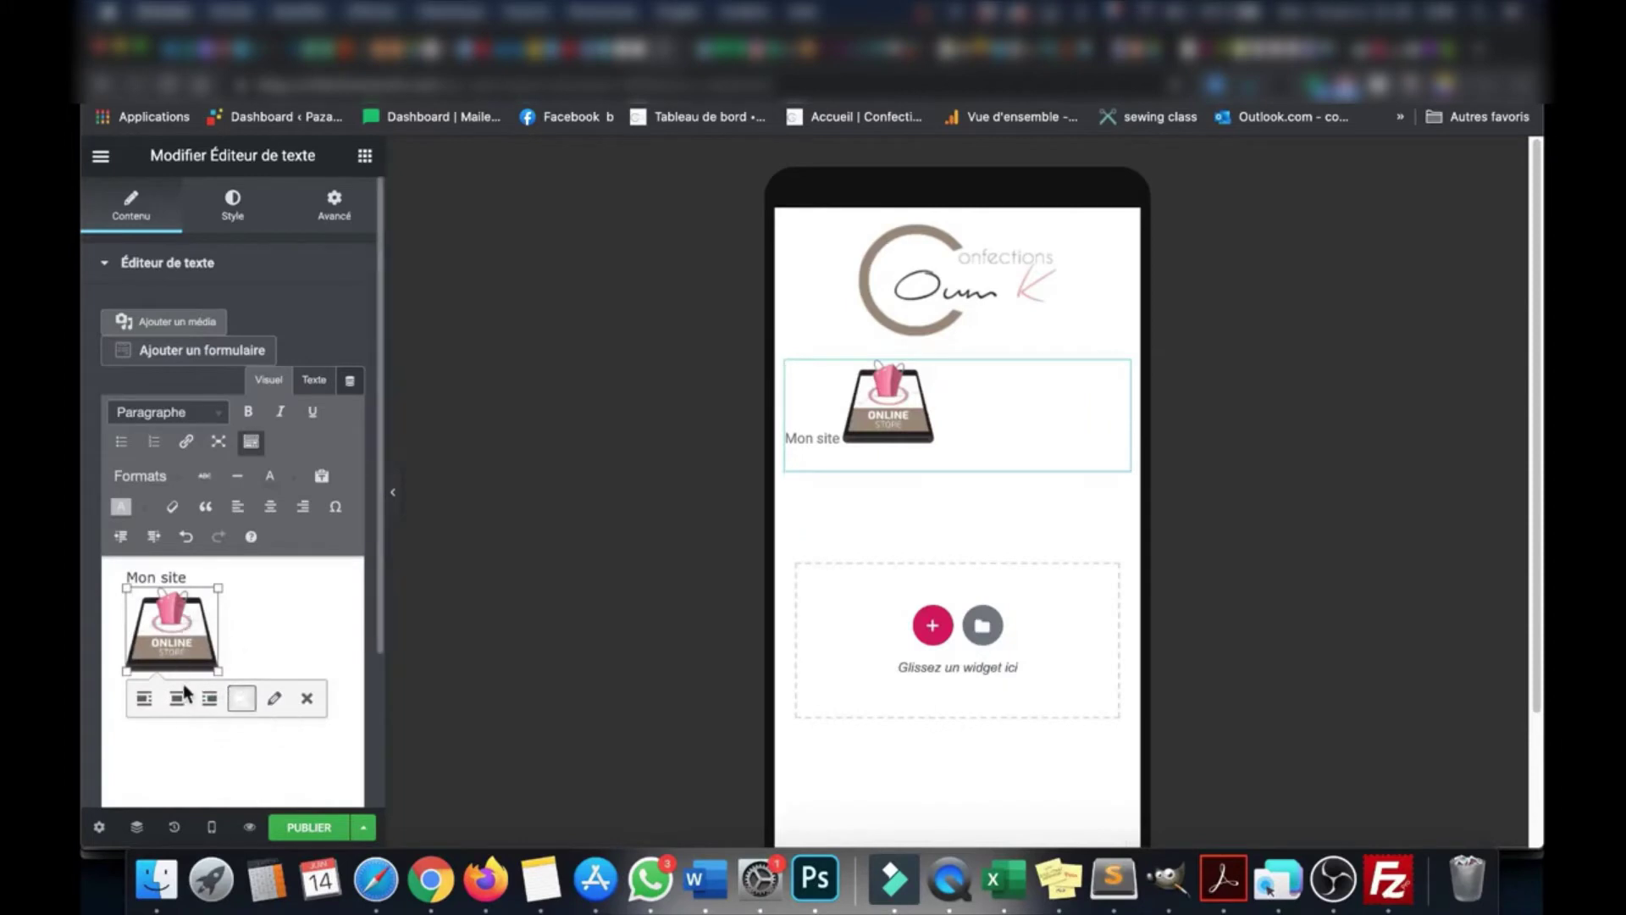
{"action": "left_click", "coordinate": [176, 700]}
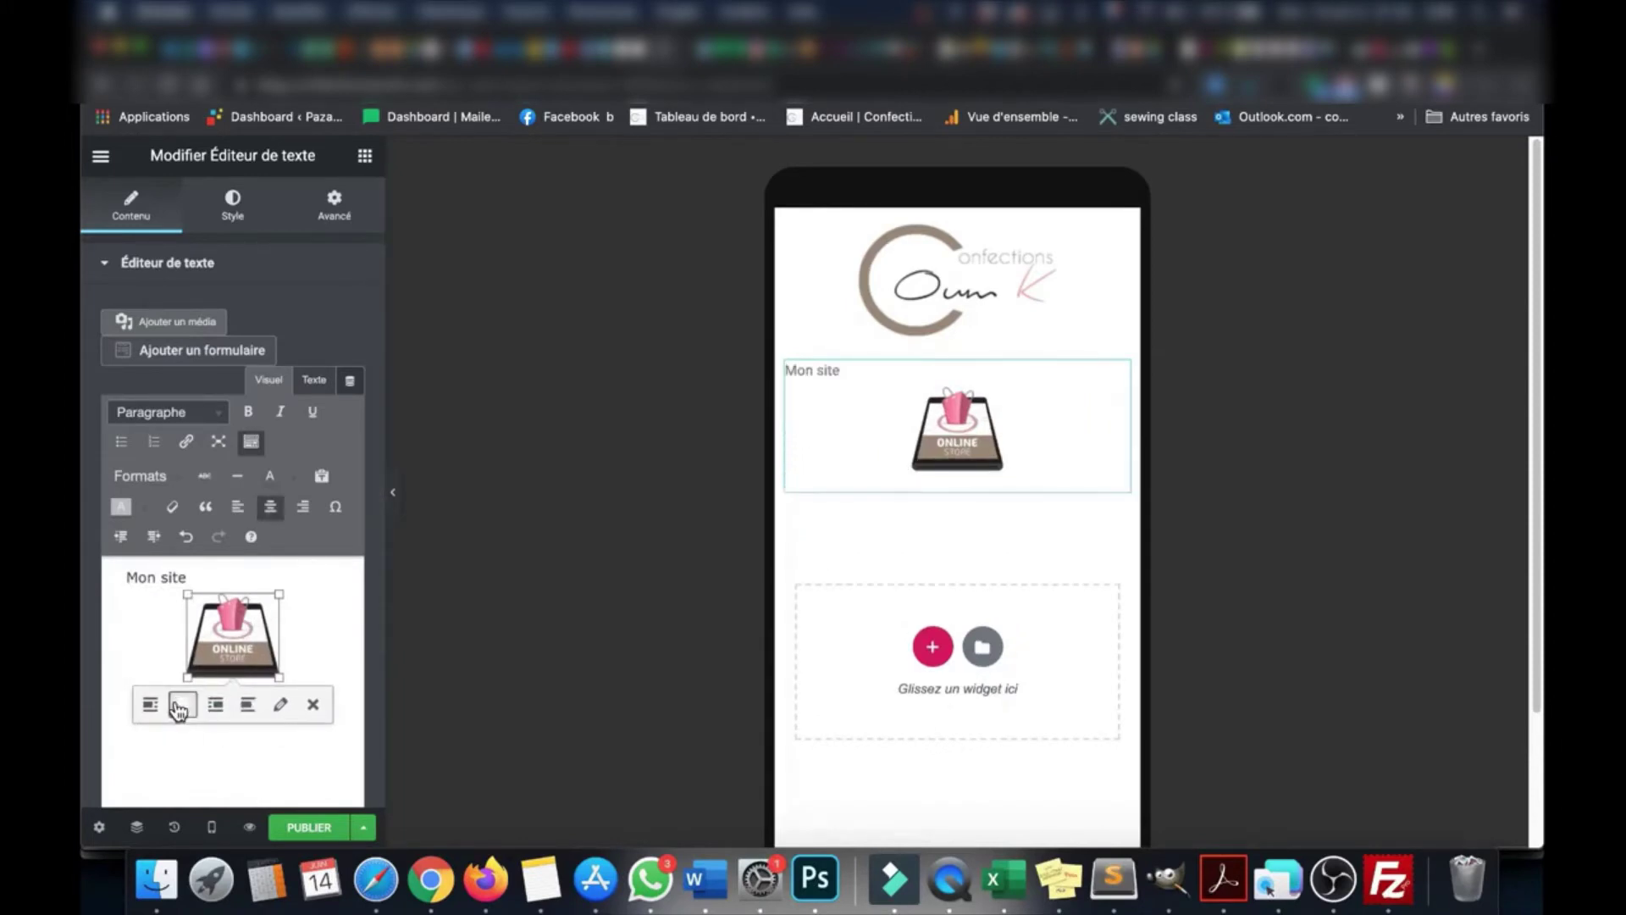
Centre the "Mon site" text in the text editor widget
{"action": "left_click", "coordinate": [203, 579]}
{"action": "left_click_drag", "start_coordinate": [197, 578], "coordinate": [122, 573]}
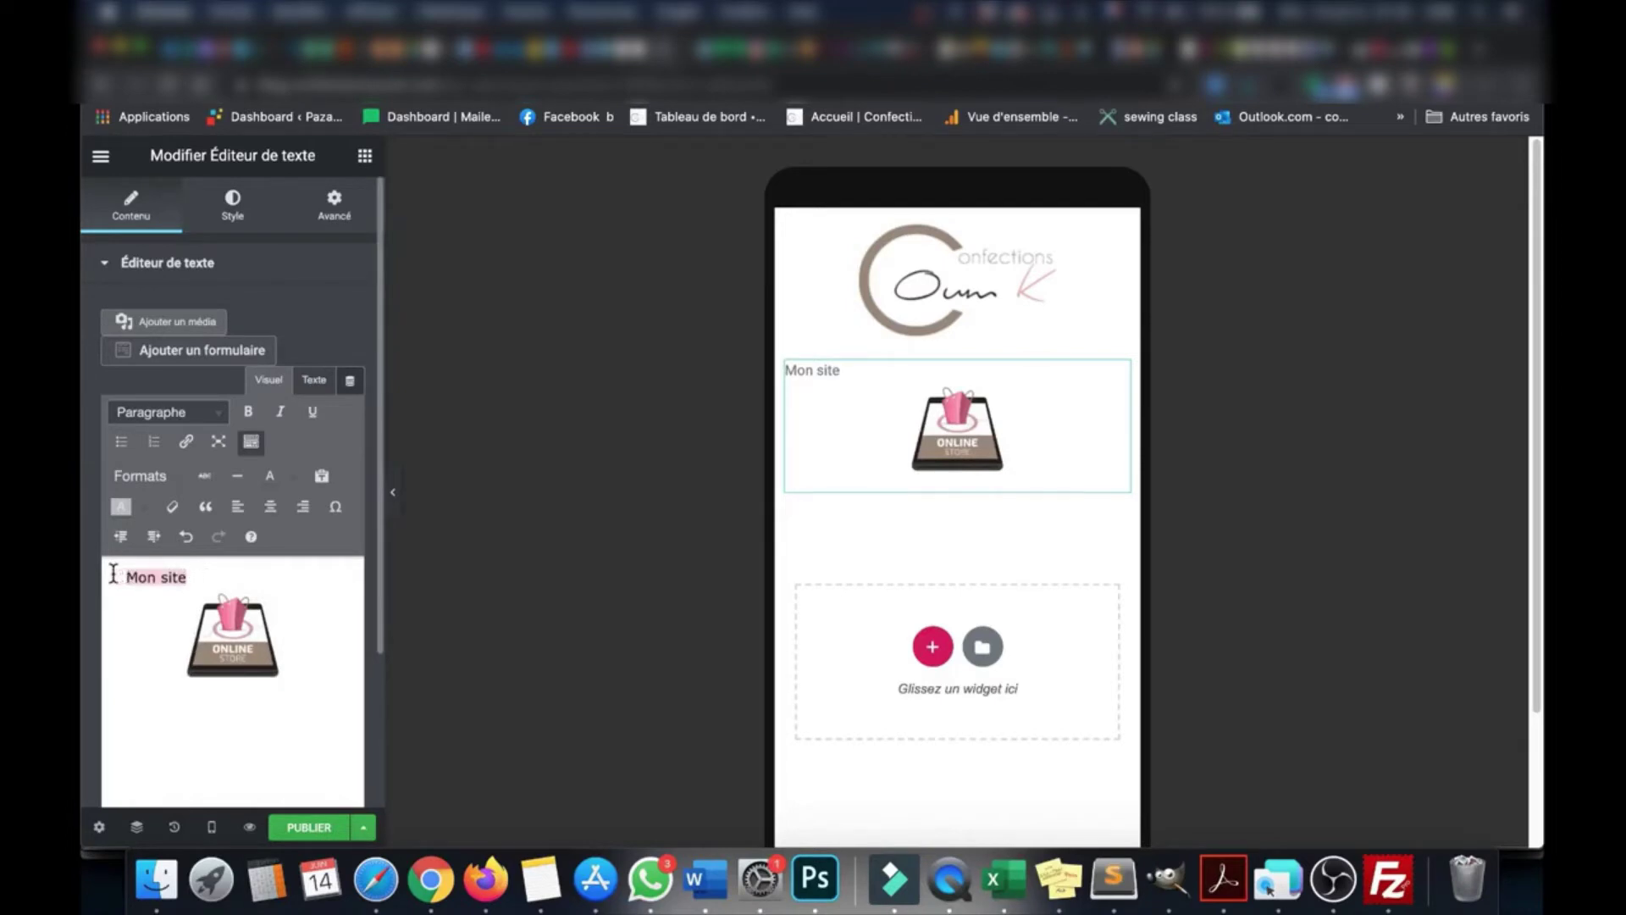
{"action": "left_click", "coordinate": [271, 508]}
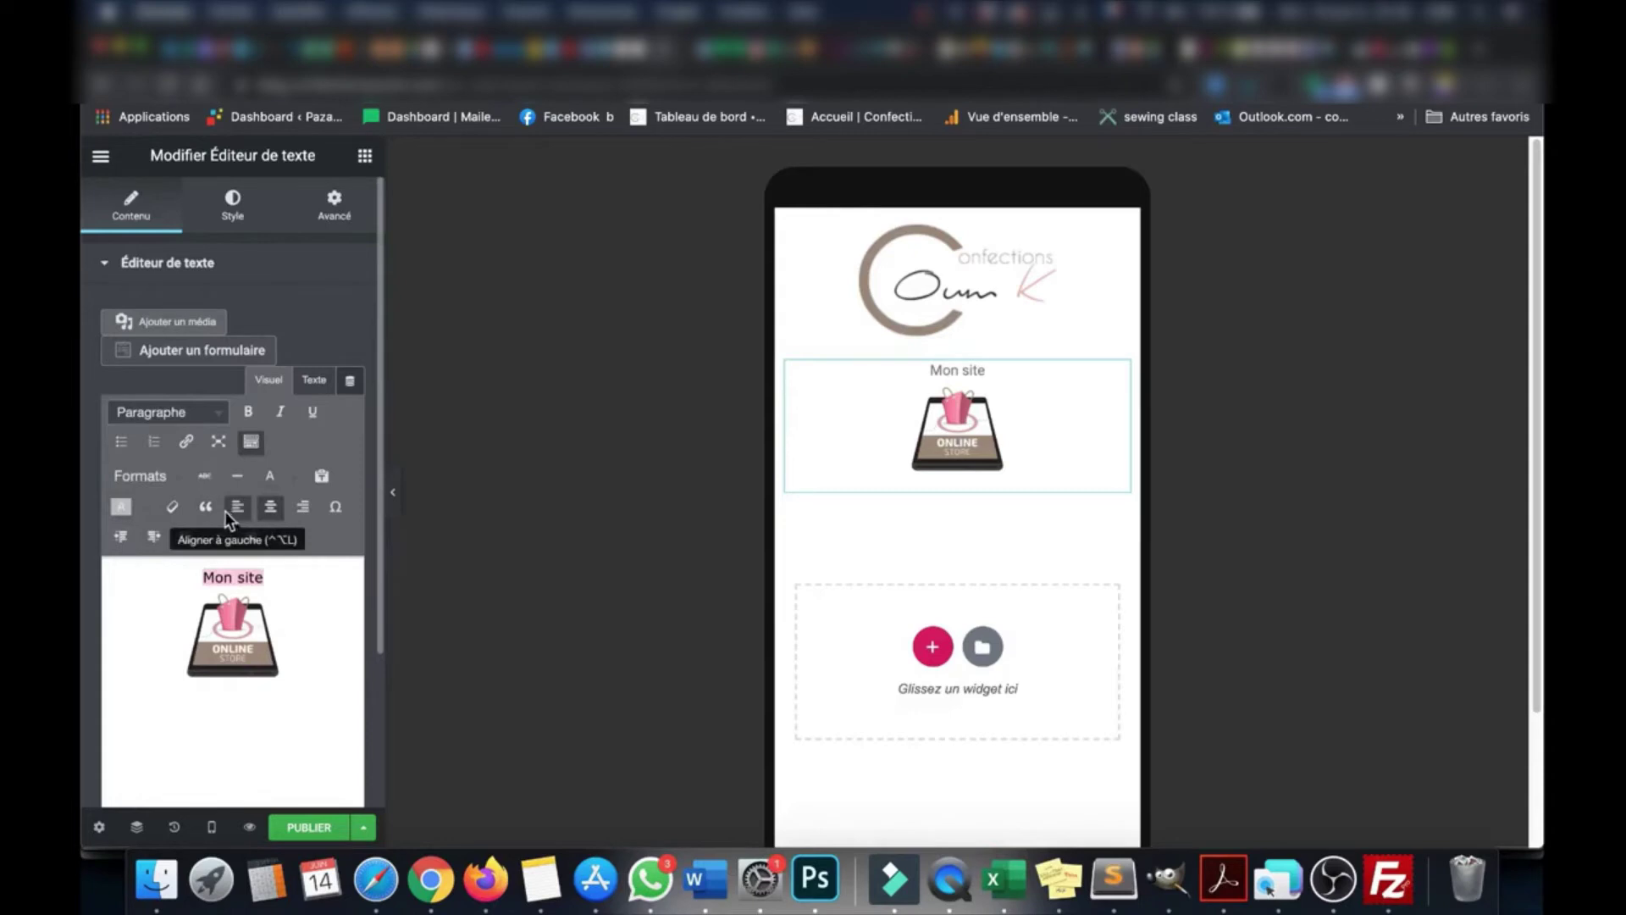
Colour the "Mon site" text black and format it as a Titre 3 heading
{"action": "left_click", "coordinate": [290, 480]}
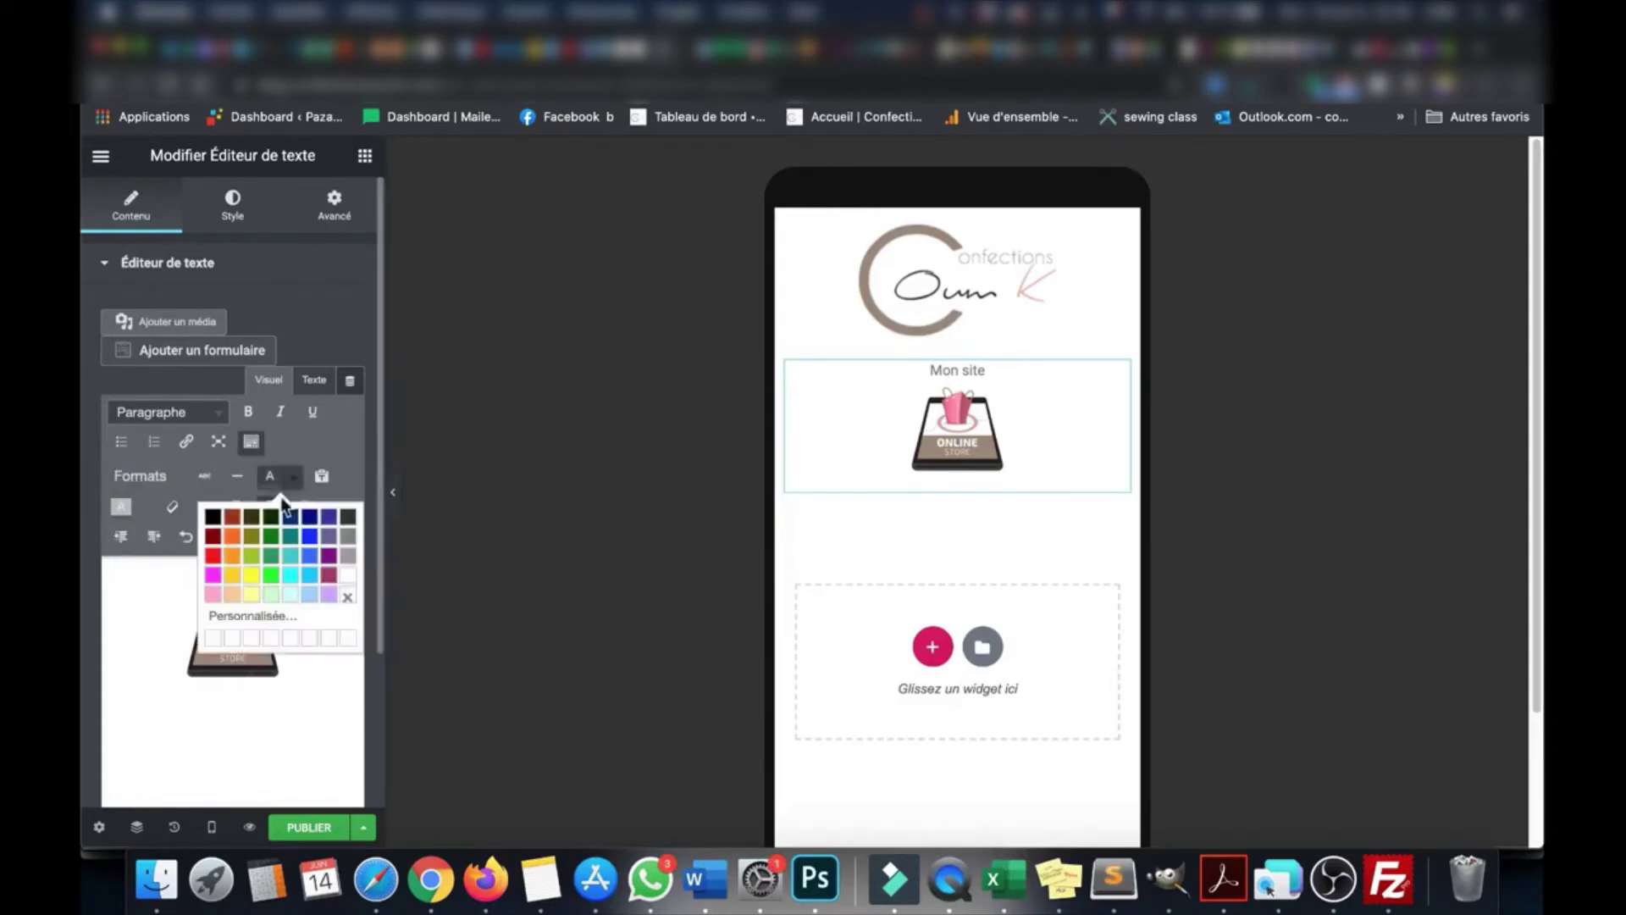
{"action": "left_click", "coordinate": [212, 517]}
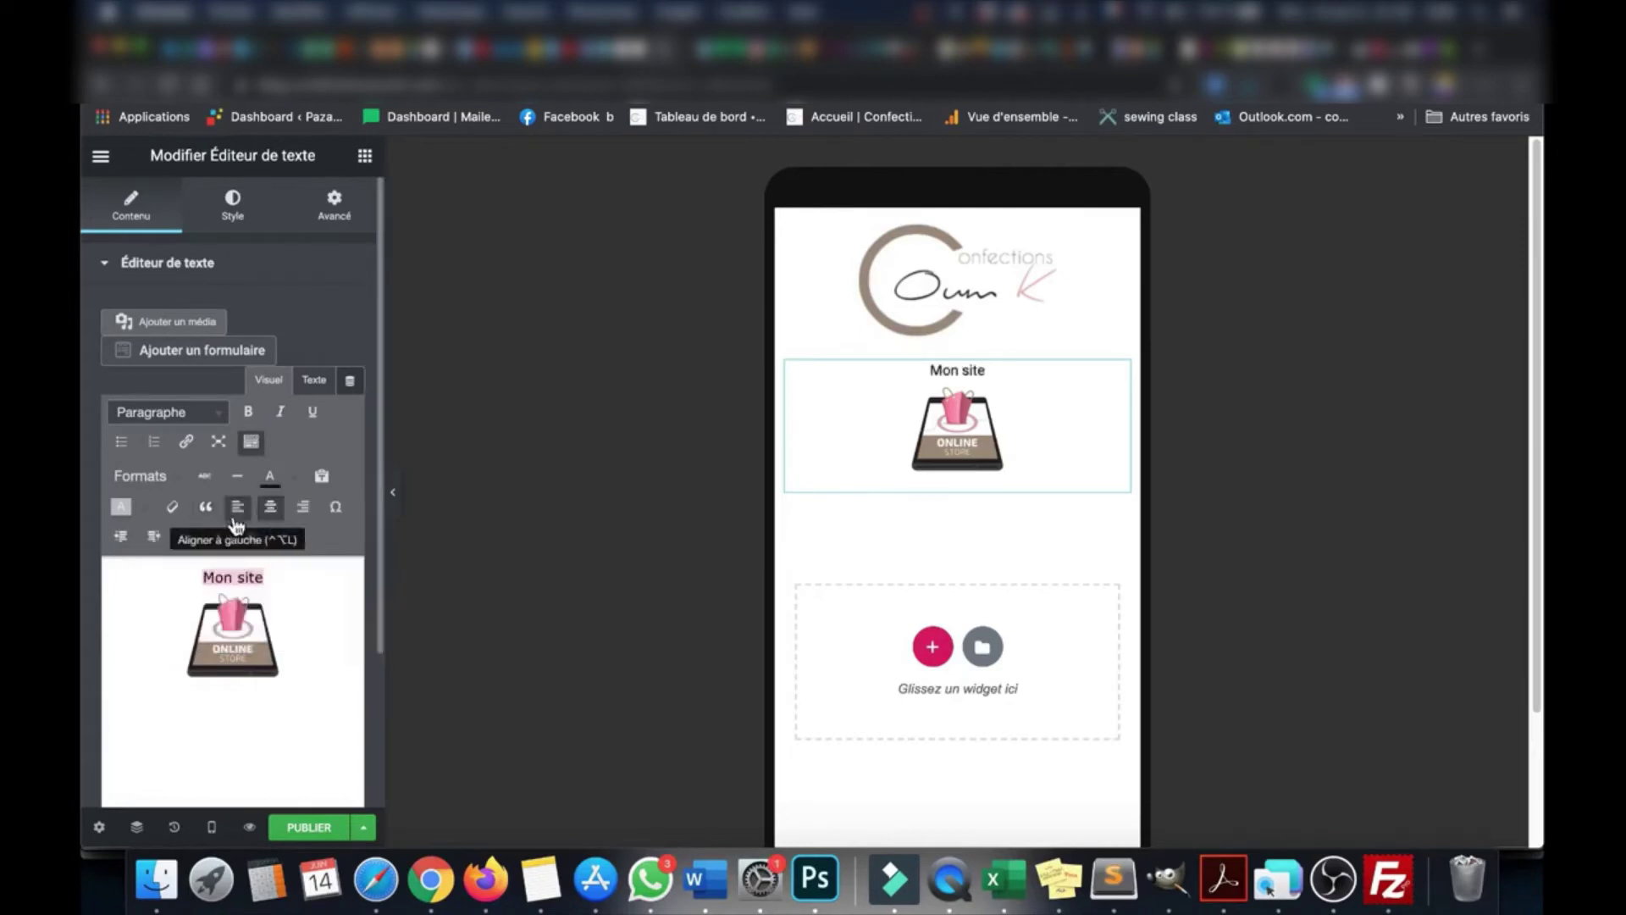
{"action": "left_click", "coordinate": [218, 412]}
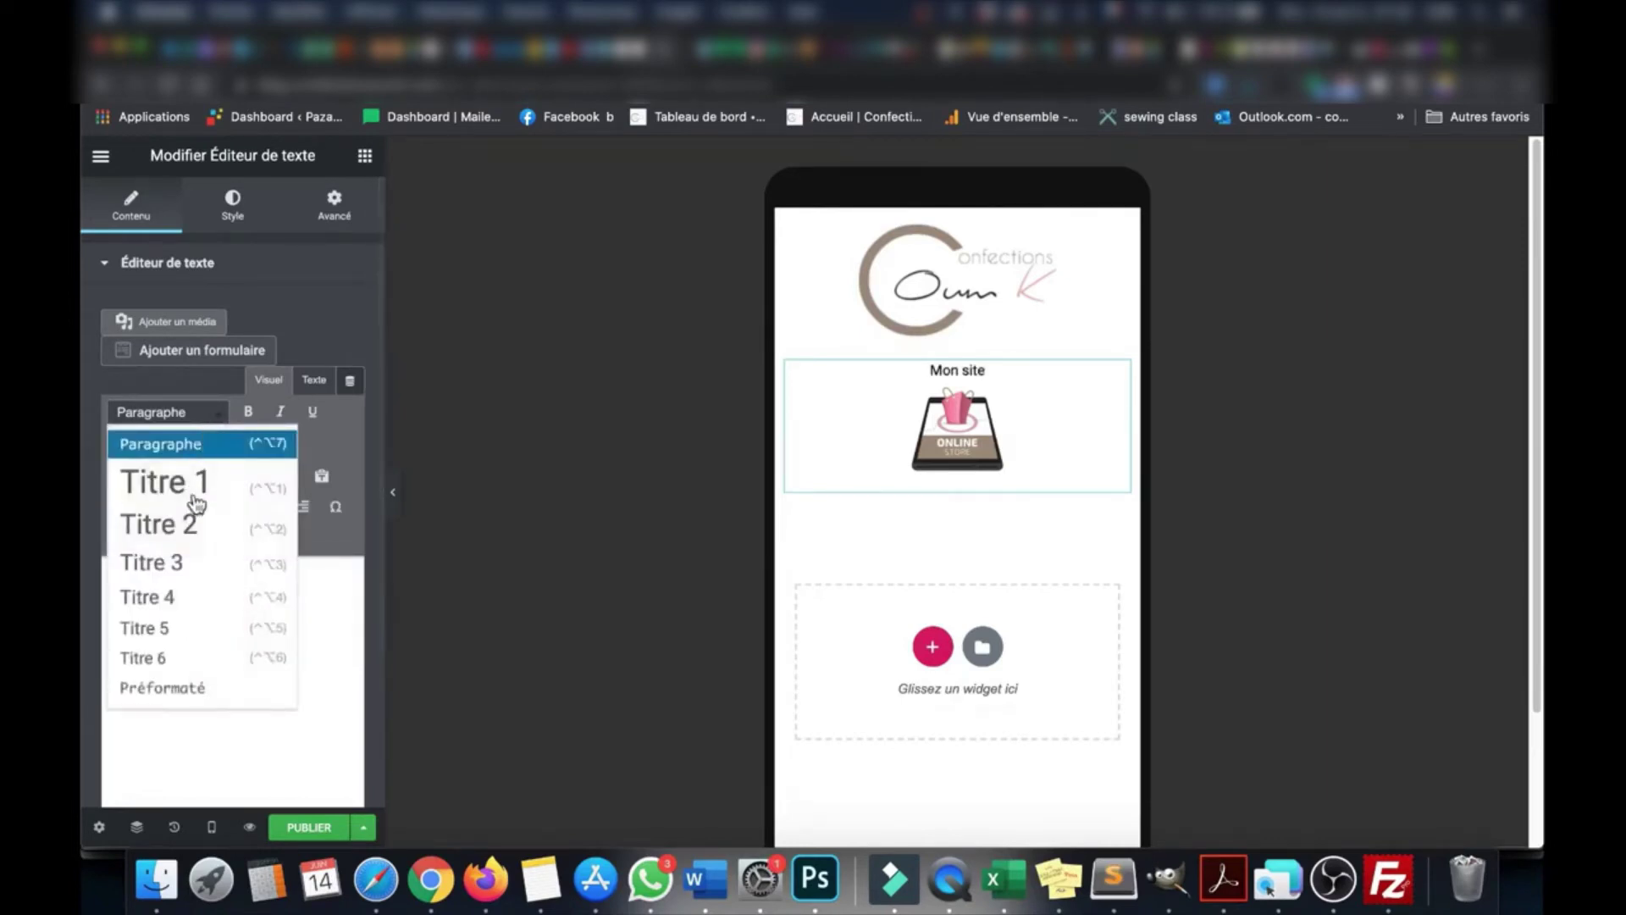
{"action": "left_click", "coordinate": [185, 562]}
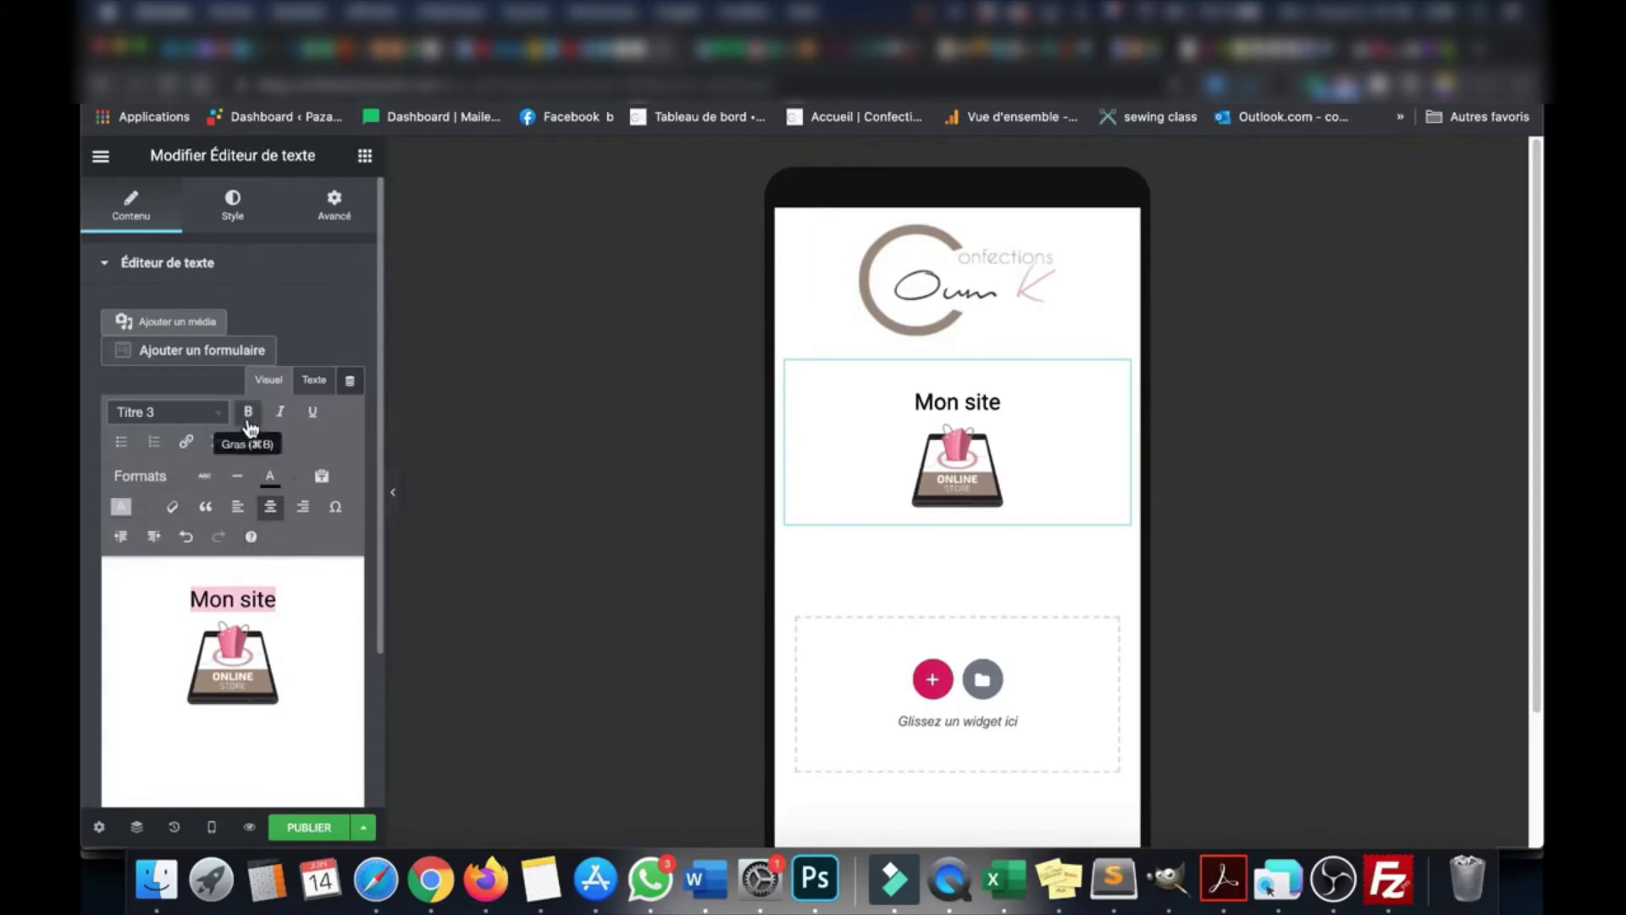
Link the "Mon site" heading together with the picture below it to nawelinitiative.fr
{"action": "left_click_drag", "start_coordinate": [315, 703], "coordinate": [280, 676]}
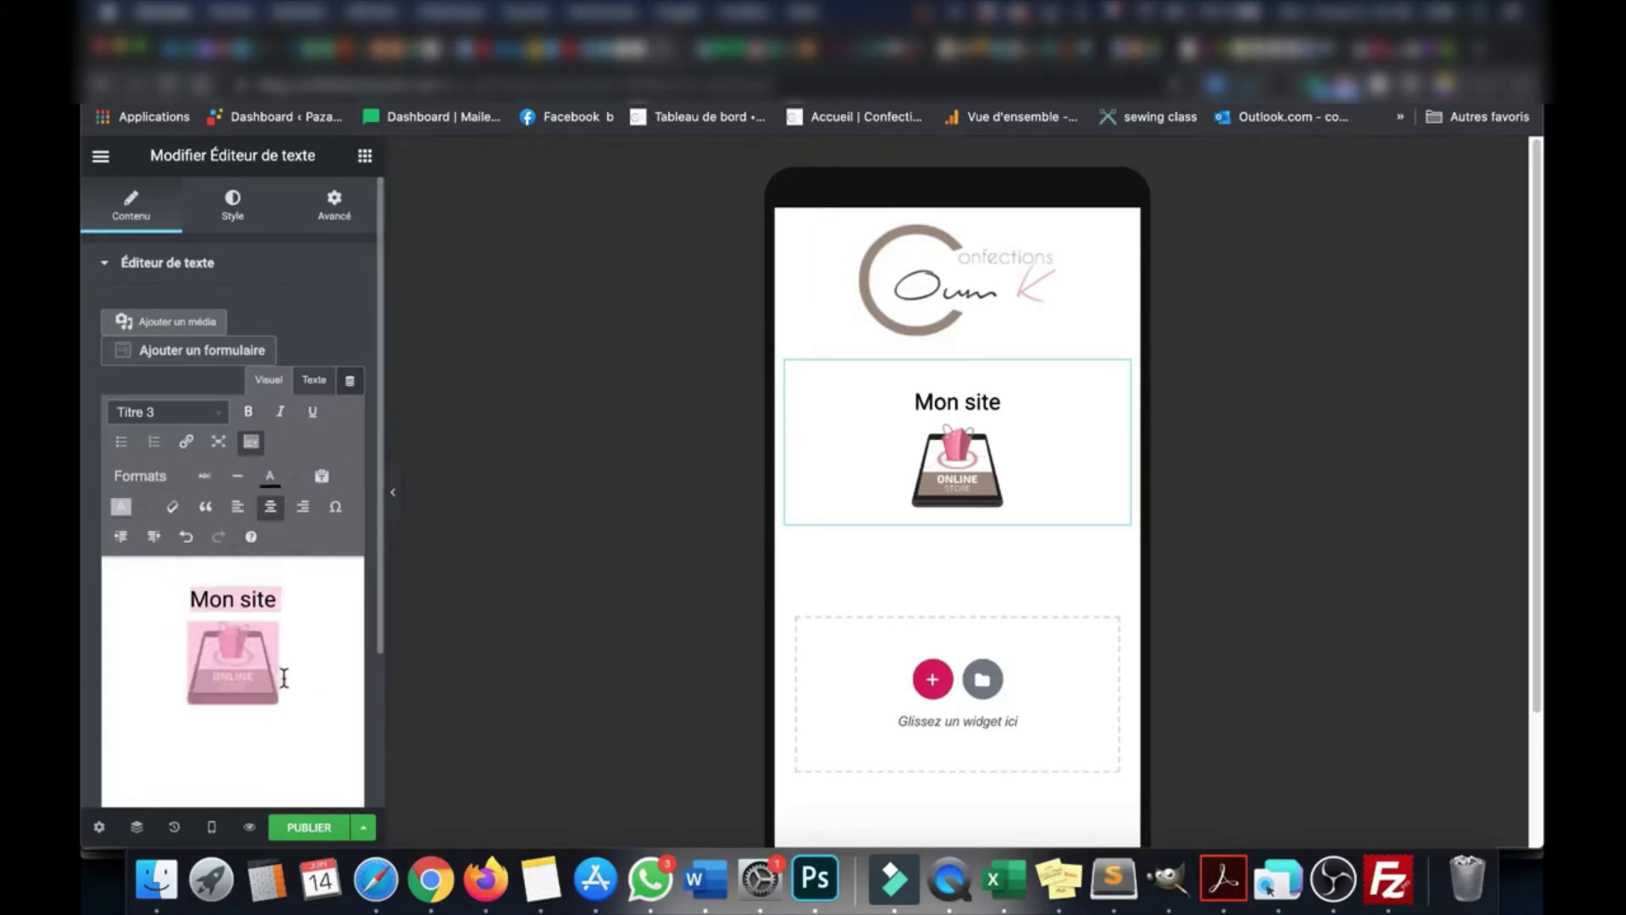
{"action": "left_click", "coordinate": [269, 508]}
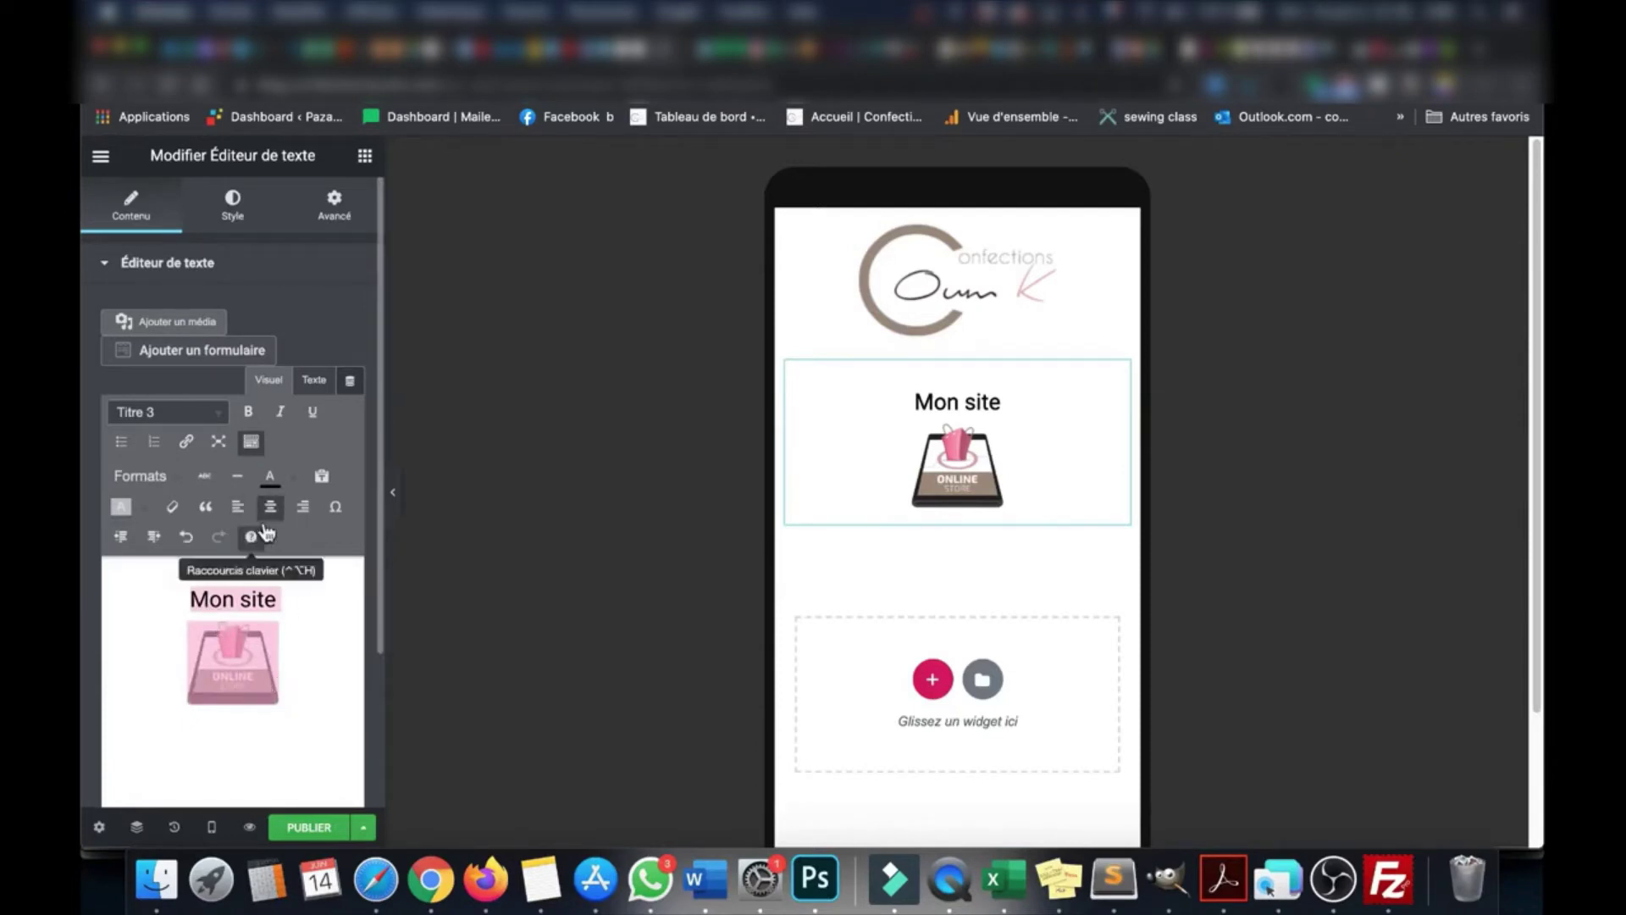
{"action": "left_click", "coordinate": [188, 442]}
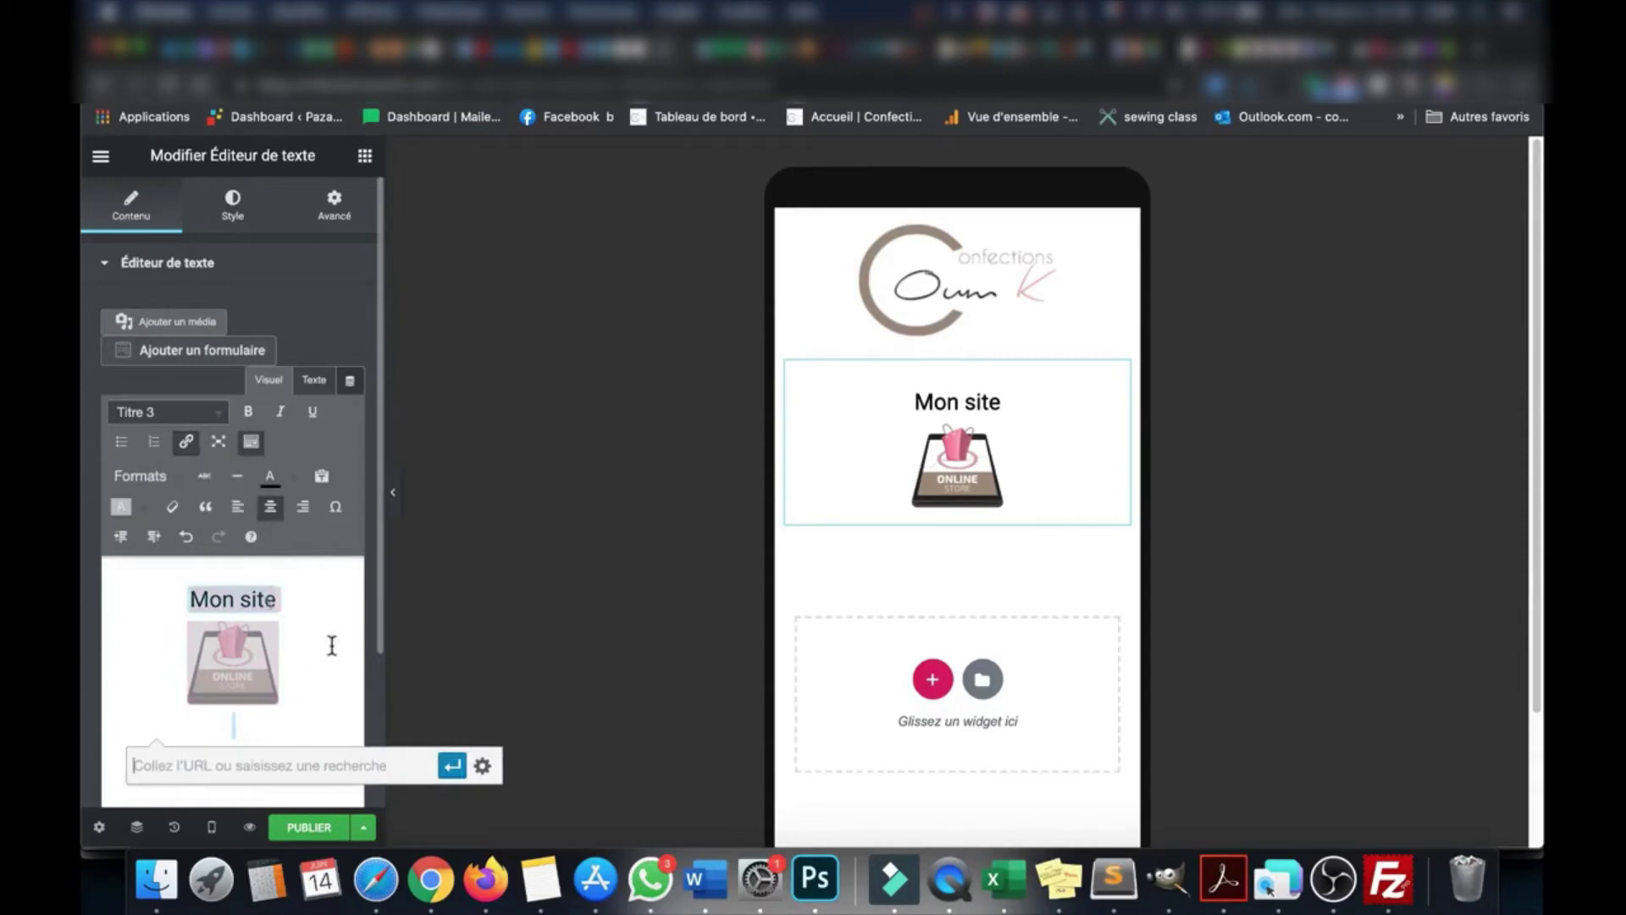
{"action": "type", "text": "na"}
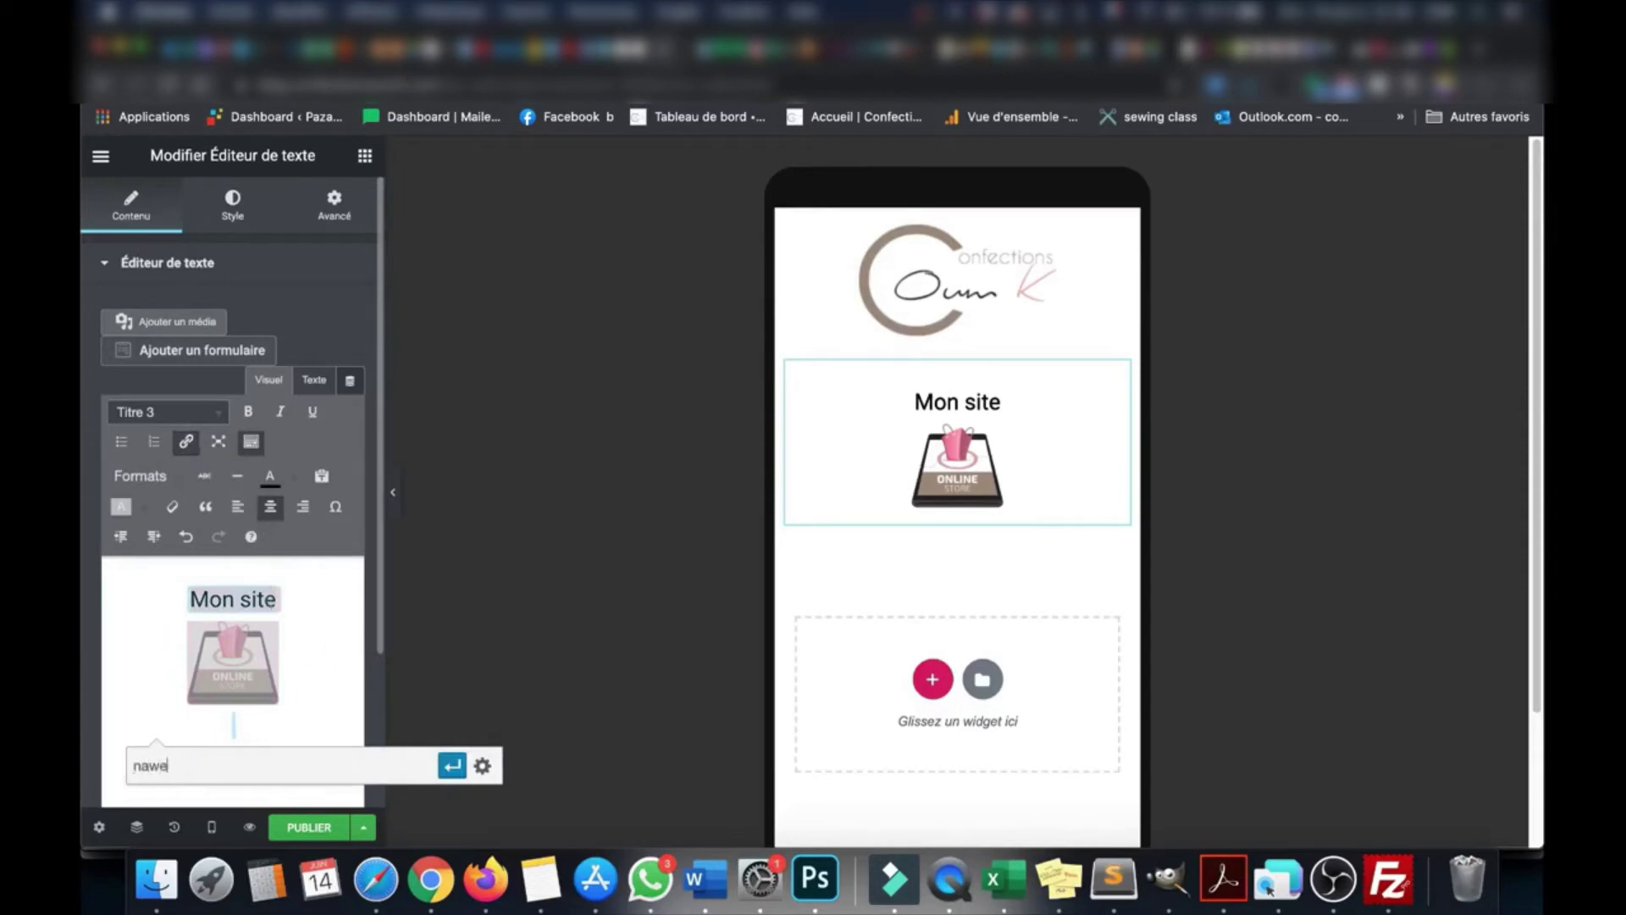
{"action": "type", "text": "welinitiati"}
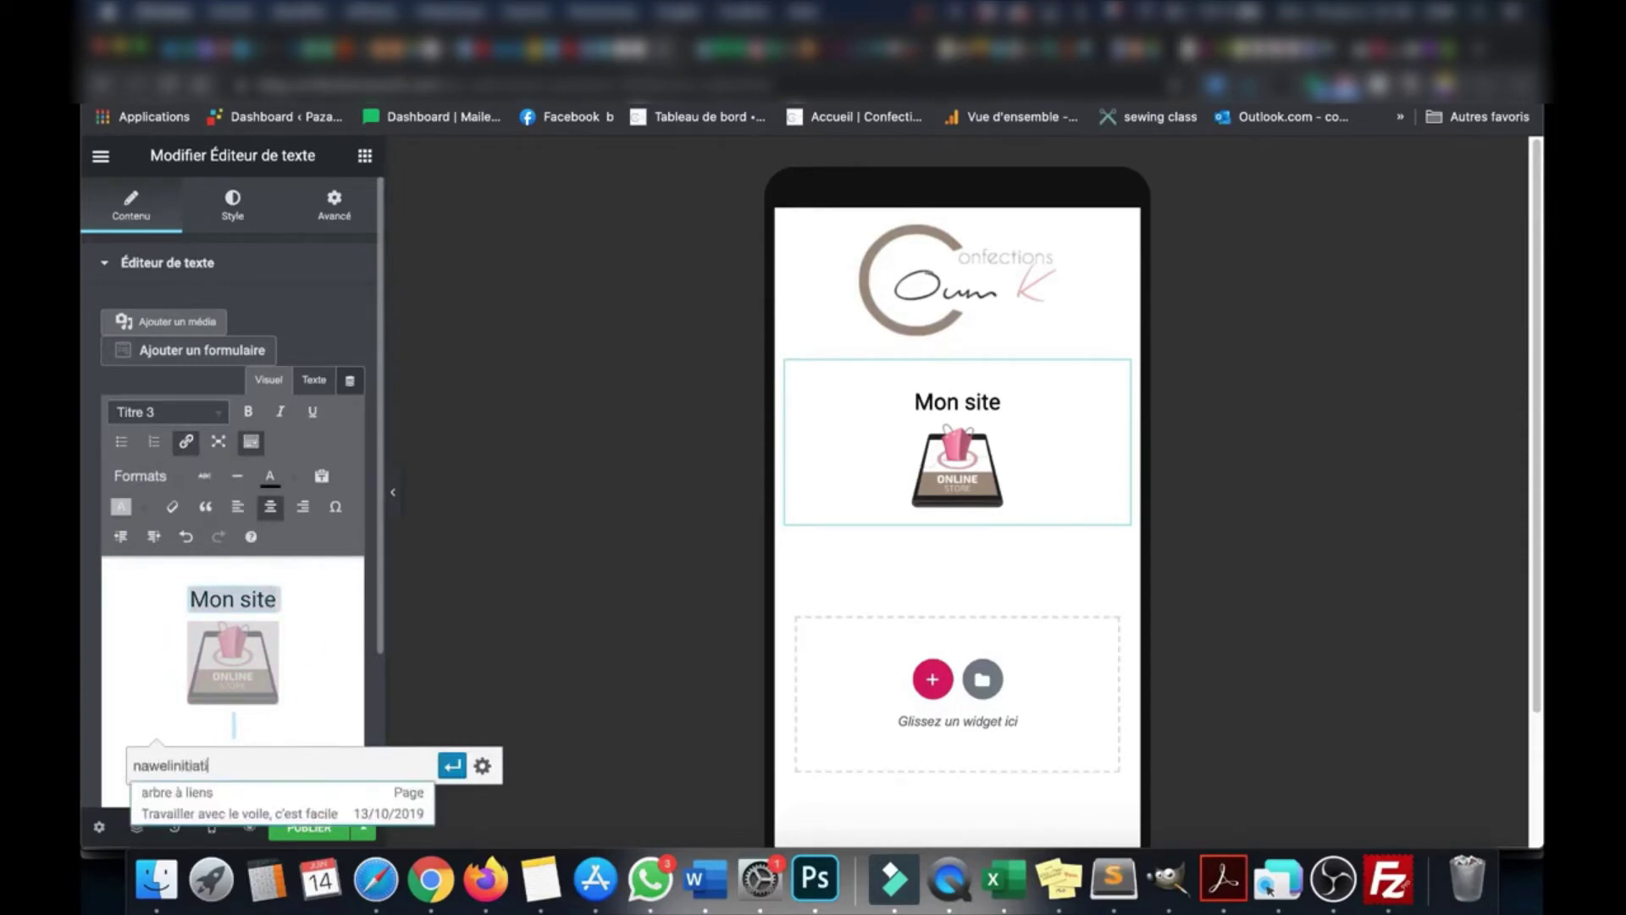
{"action": "type", "text": "ve.fr"}
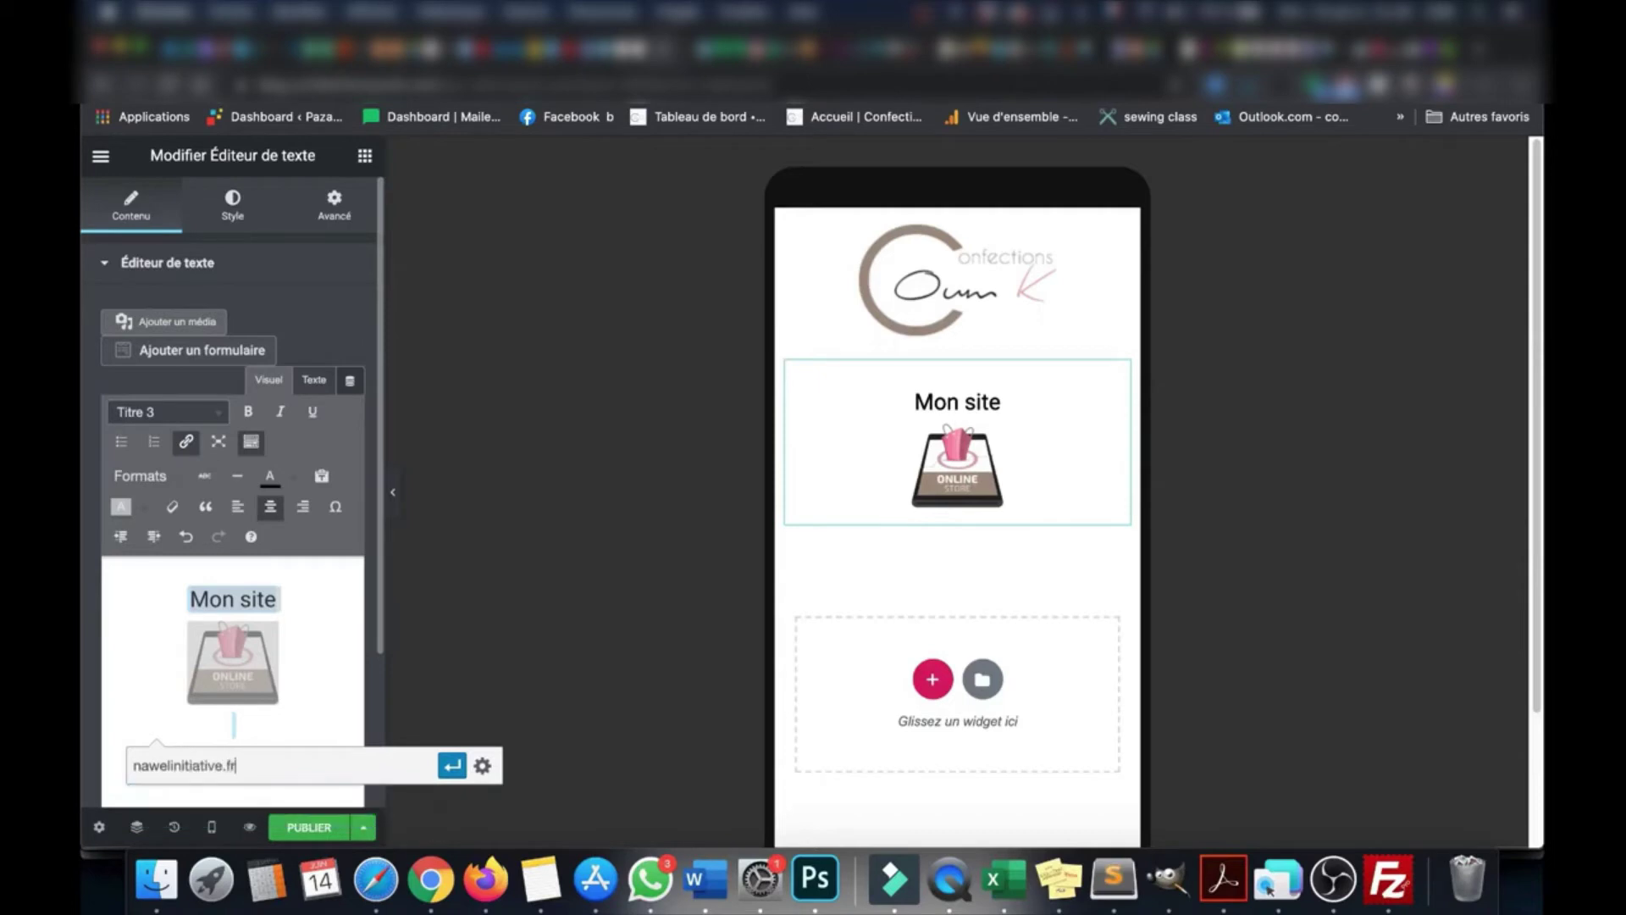
{"action": "key", "text": "Return"}
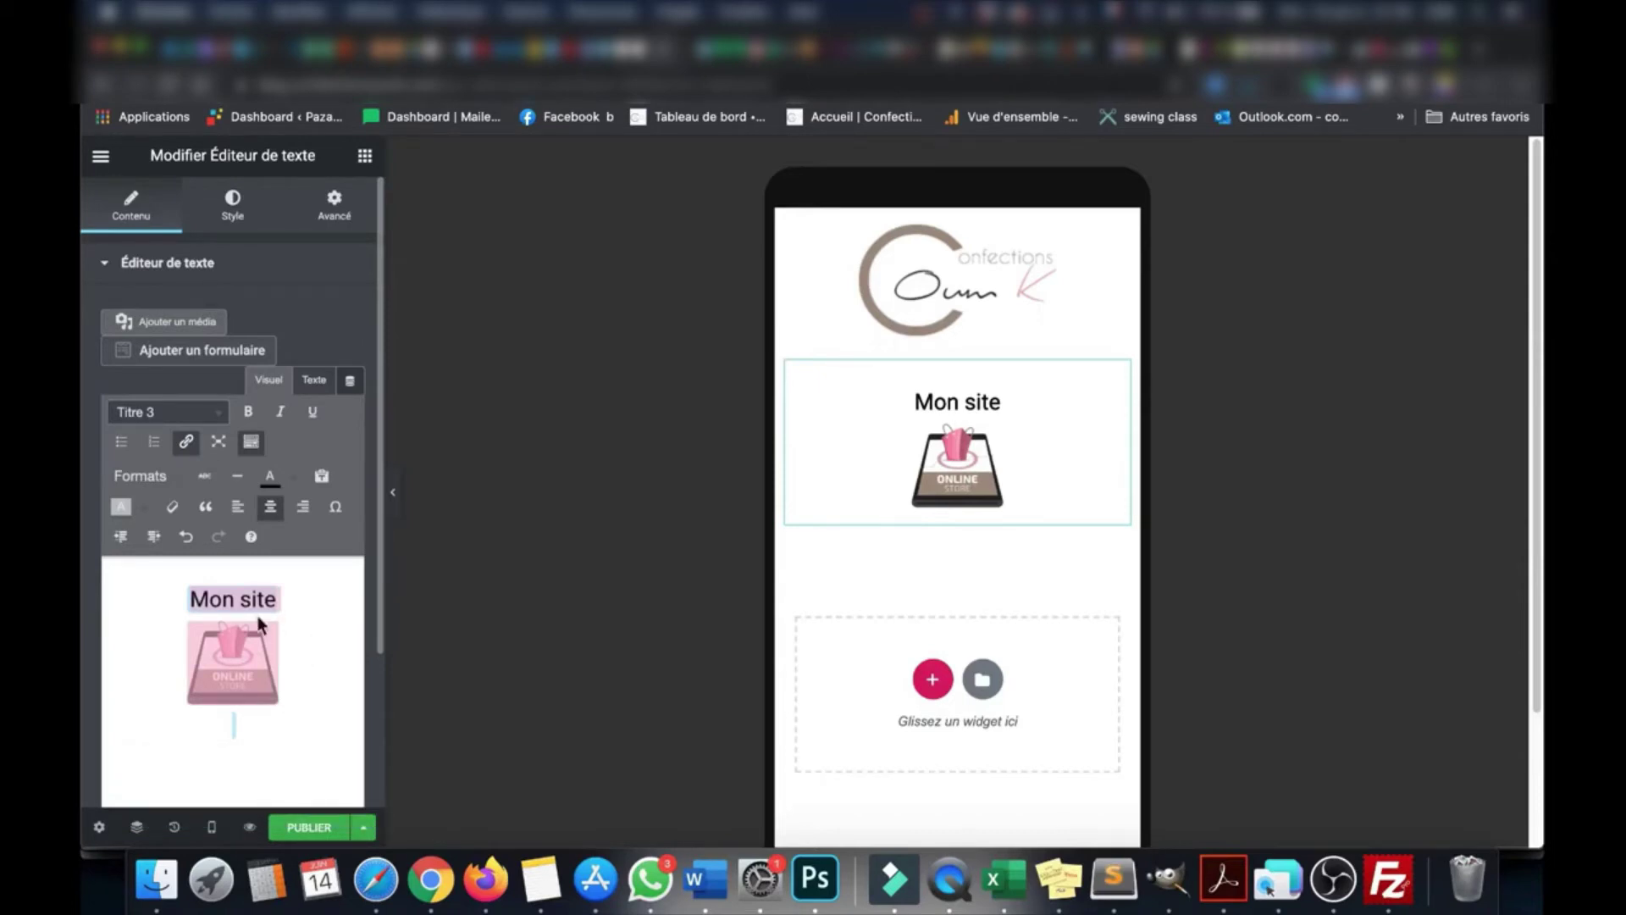
{"action": "left_click", "coordinate": [125, 627]}
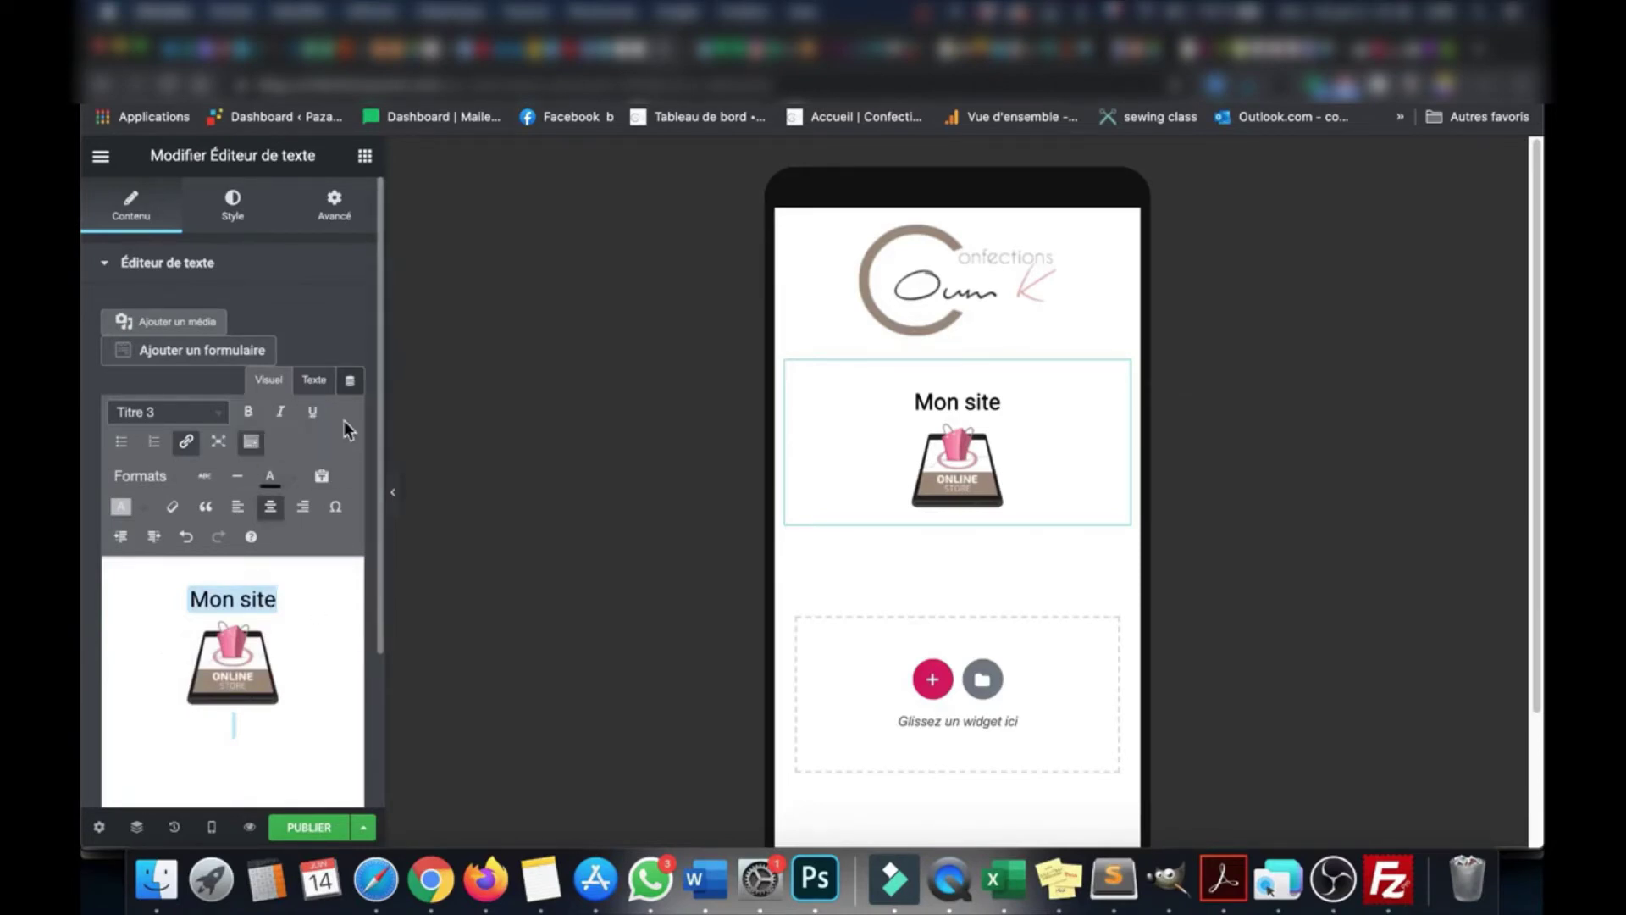
Give the "Mon site" text block a border of type Continue in its advanced settings
{"action": "left_click", "coordinate": [341, 202]}
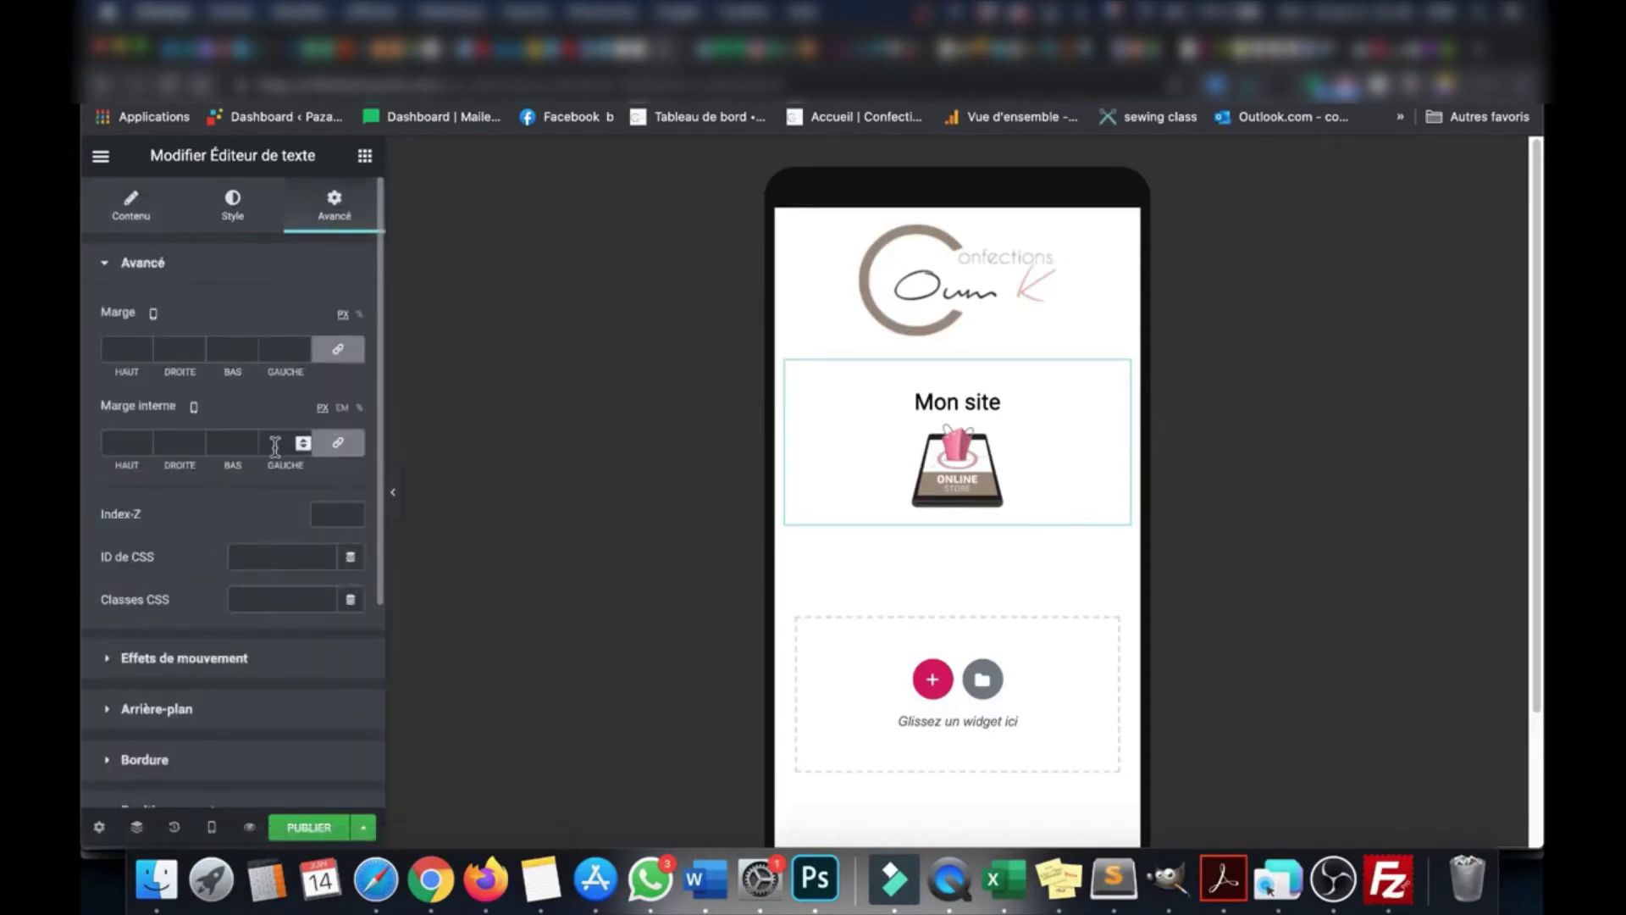
{"action": "scroll", "coordinate": [273, 458], "scroll_direction": "down", "scroll_amount": 3}
{"action": "scroll", "coordinate": [268, 470], "scroll_direction": "down", "scroll_amount": 4}
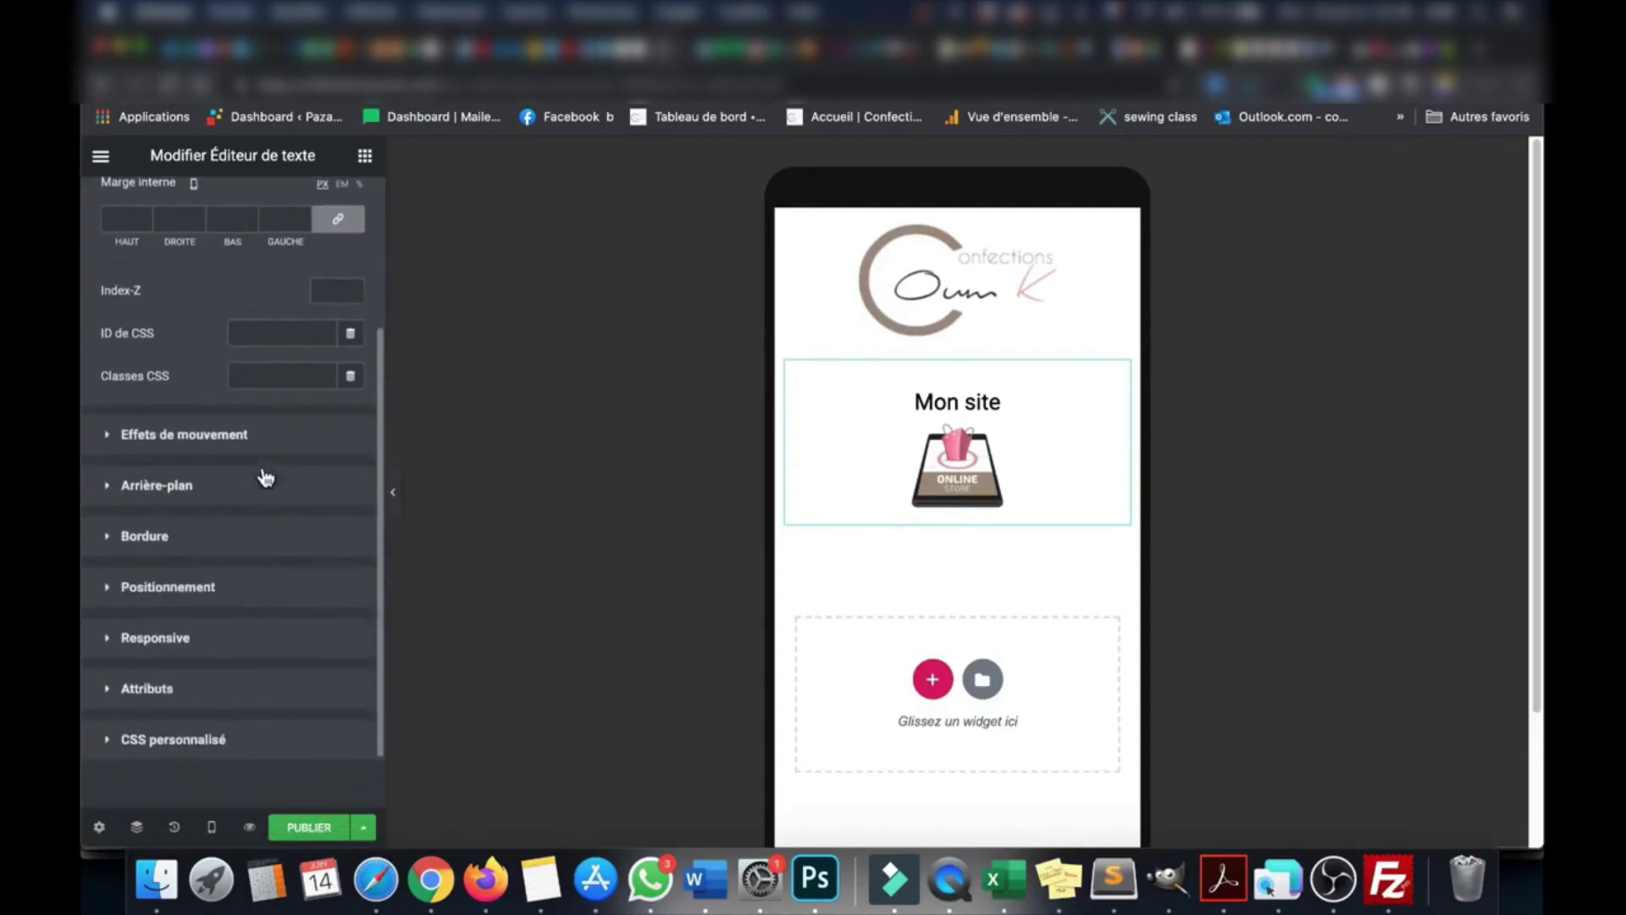
{"action": "left_click", "coordinate": [185, 475]}
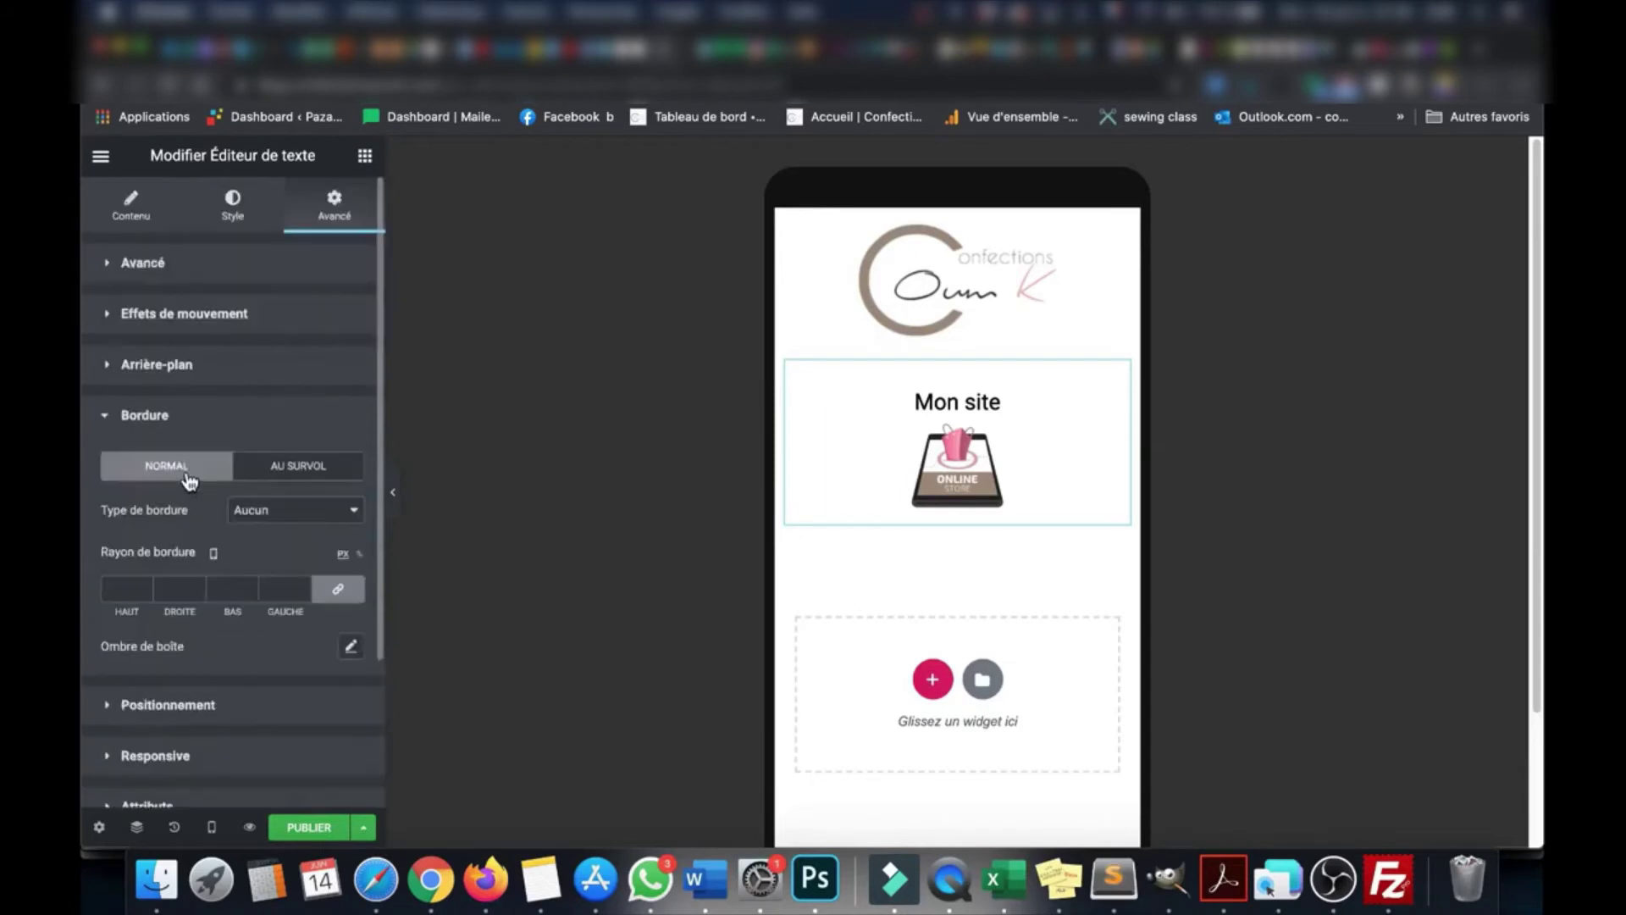
{"action": "scroll", "coordinate": [273, 504], "scroll_direction": "down", "scroll_amount": 1}
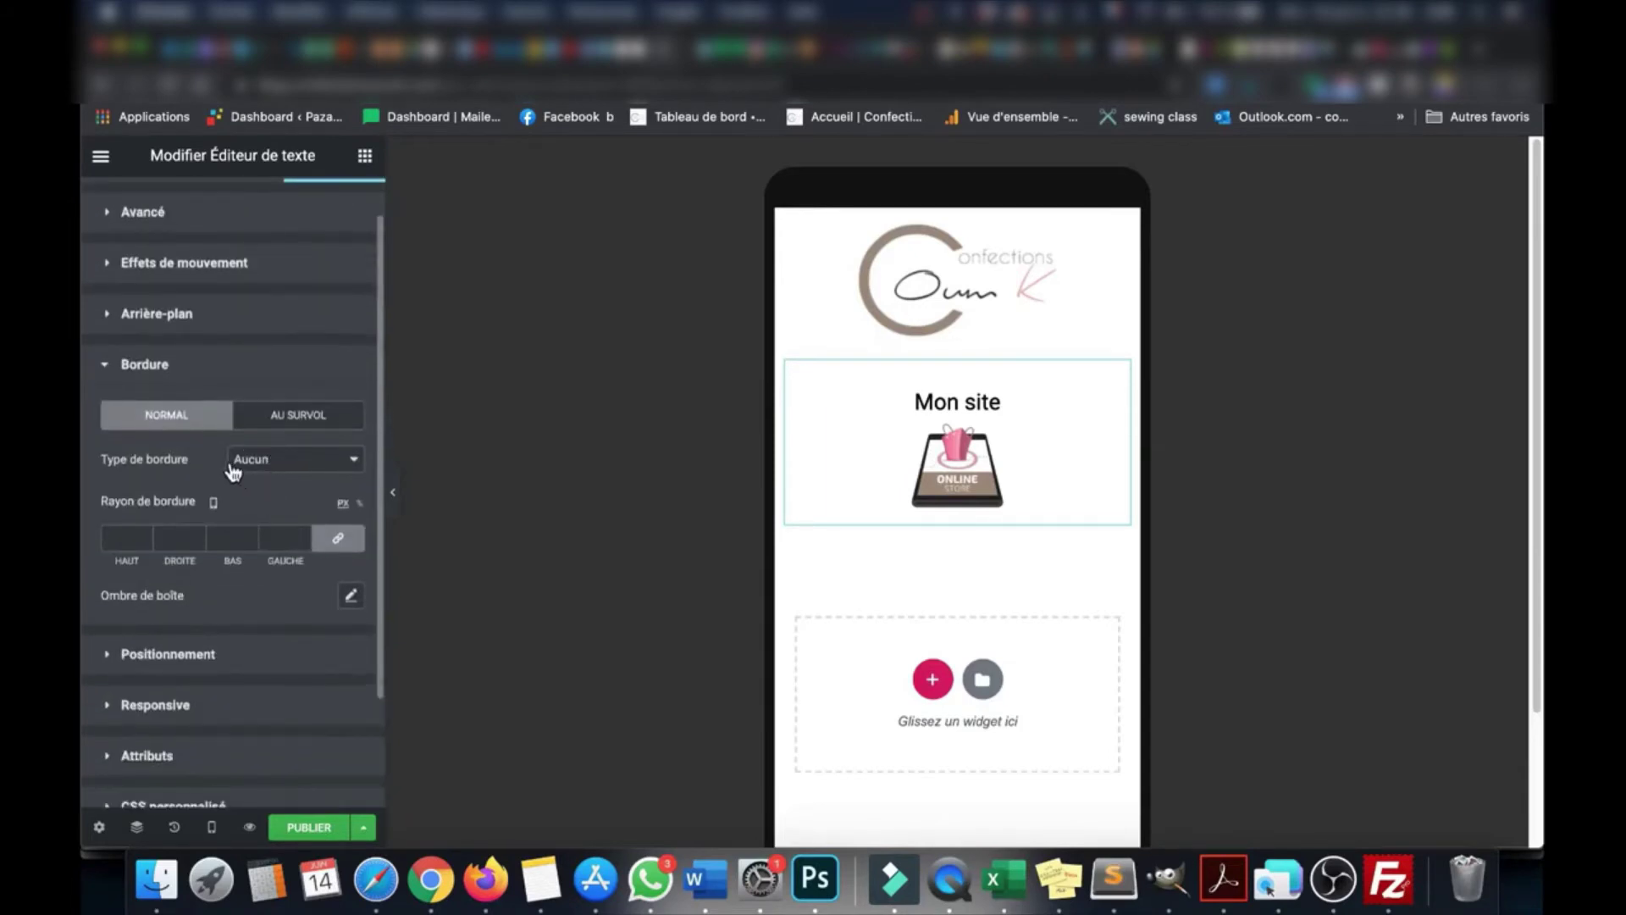
{"action": "left_click", "coordinate": [302, 468]}
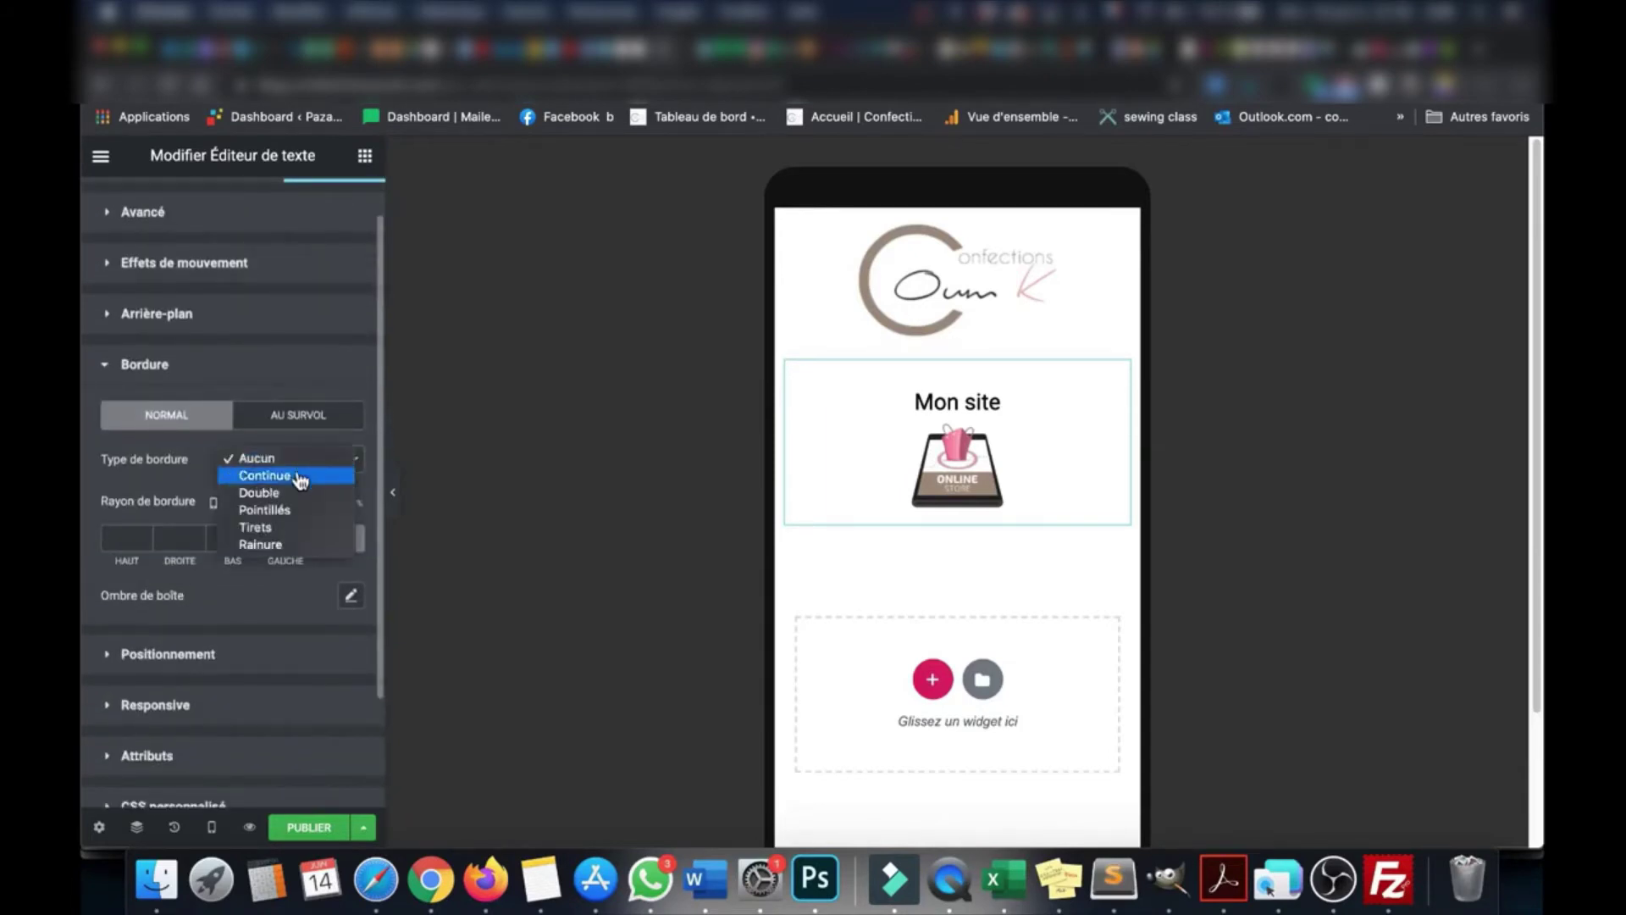
{"action": "left_click", "coordinate": [300, 477]}
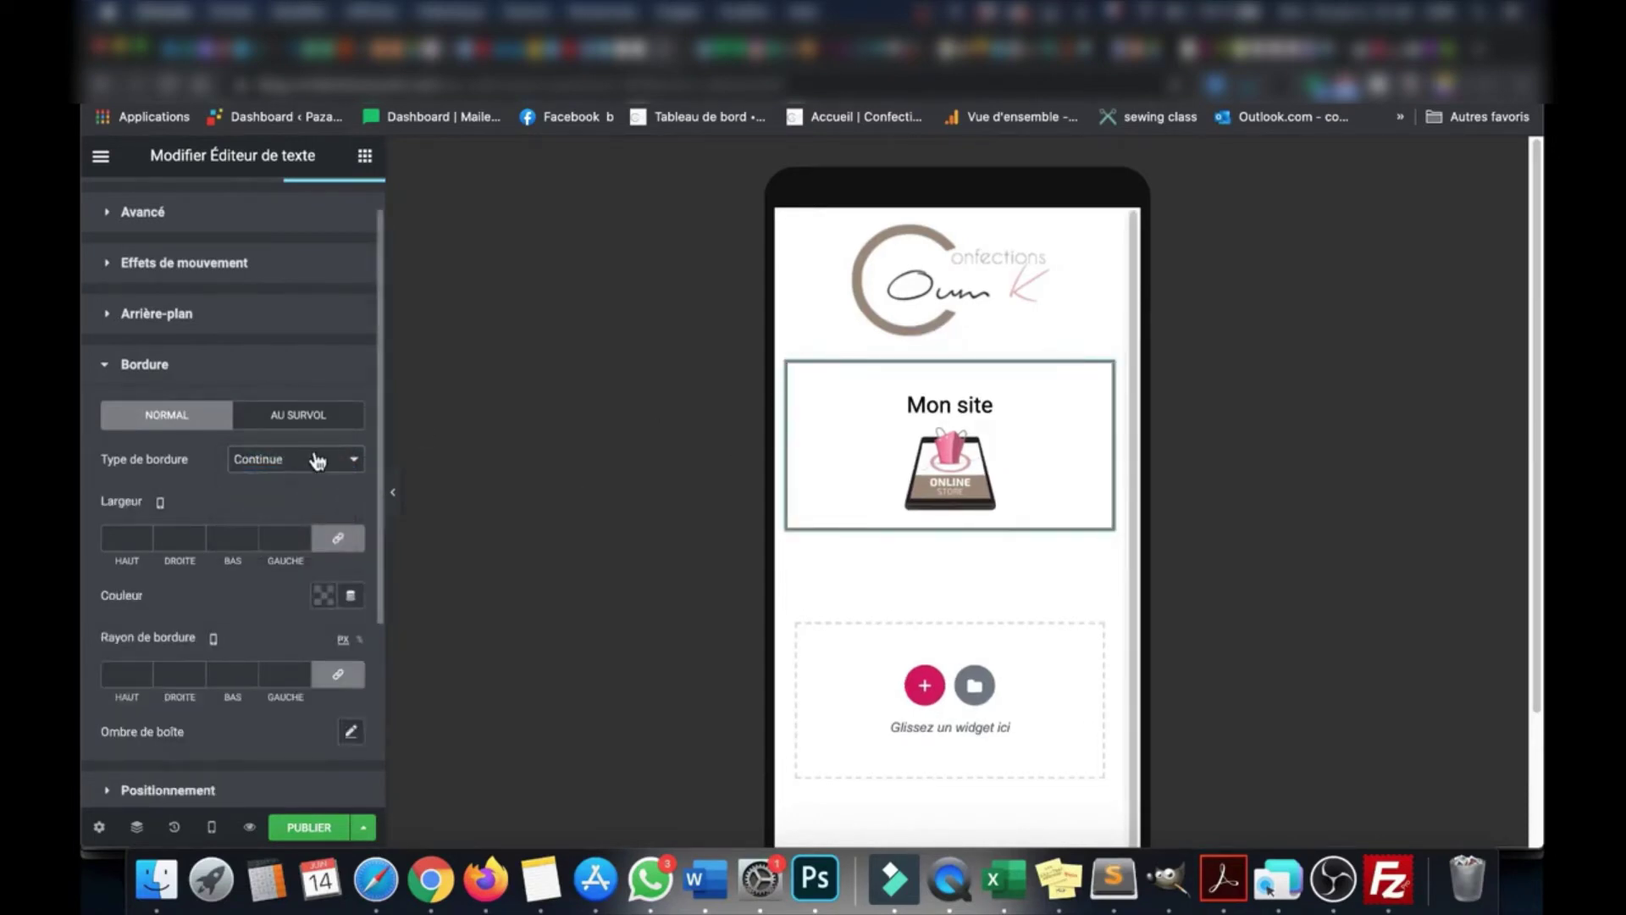
Try the Double and Pointillés border types on the "Mon site" block and return to Continue
{"action": "left_click", "coordinate": [341, 460]}
{"action": "left_click", "coordinate": [309, 475]}
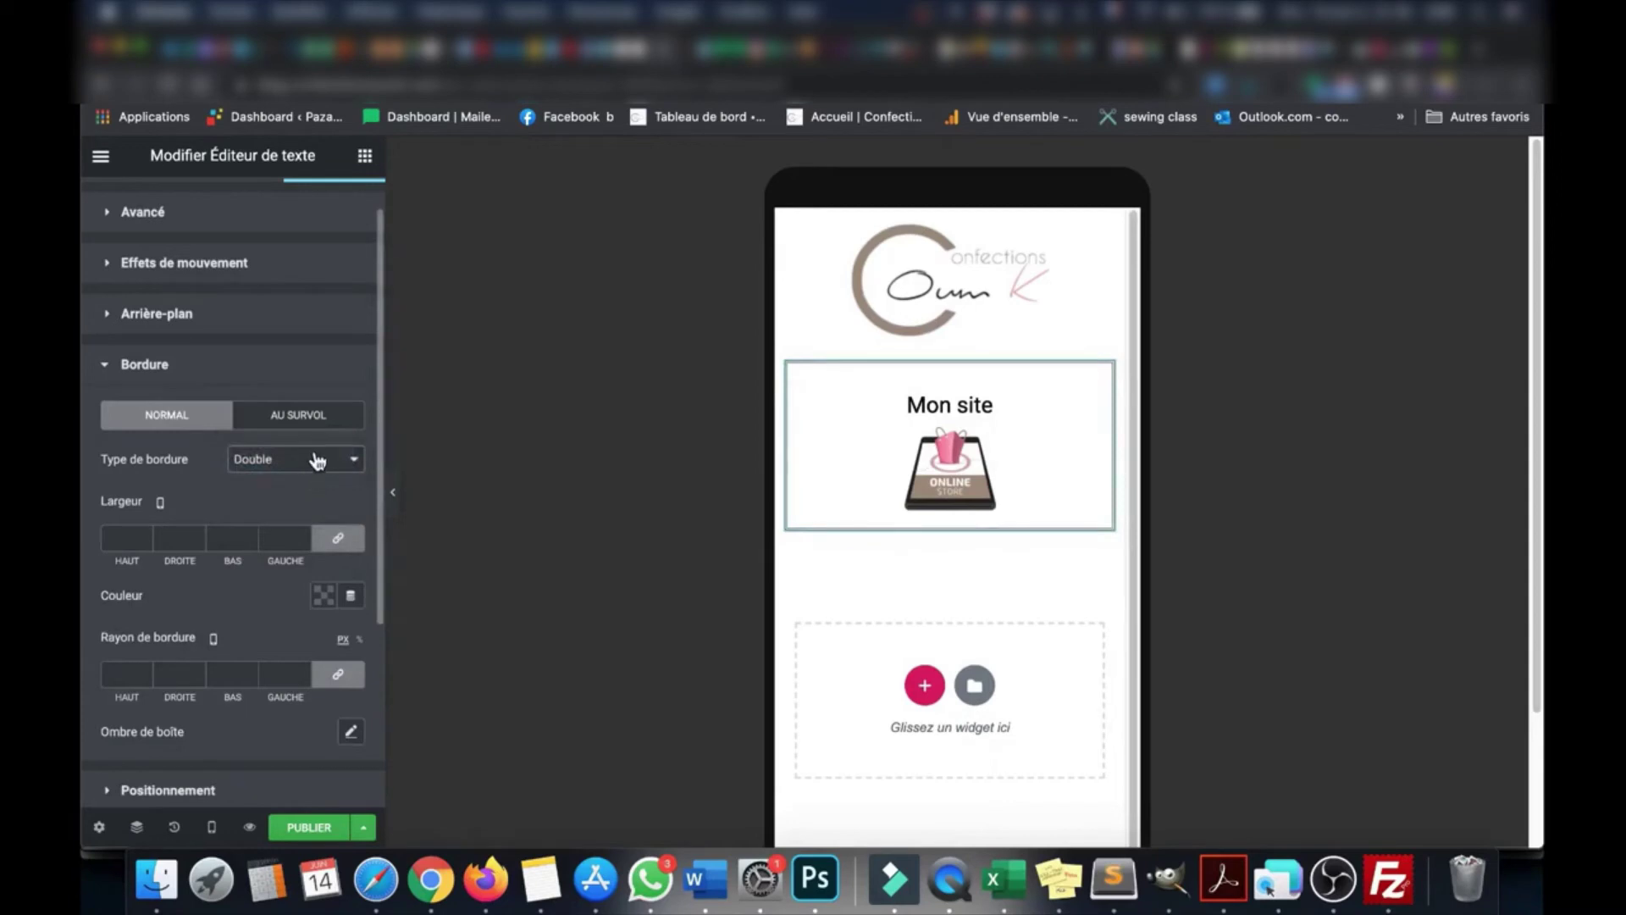
{"action": "left_click", "coordinate": [315, 462]}
{"action": "left_click", "coordinate": [313, 476]}
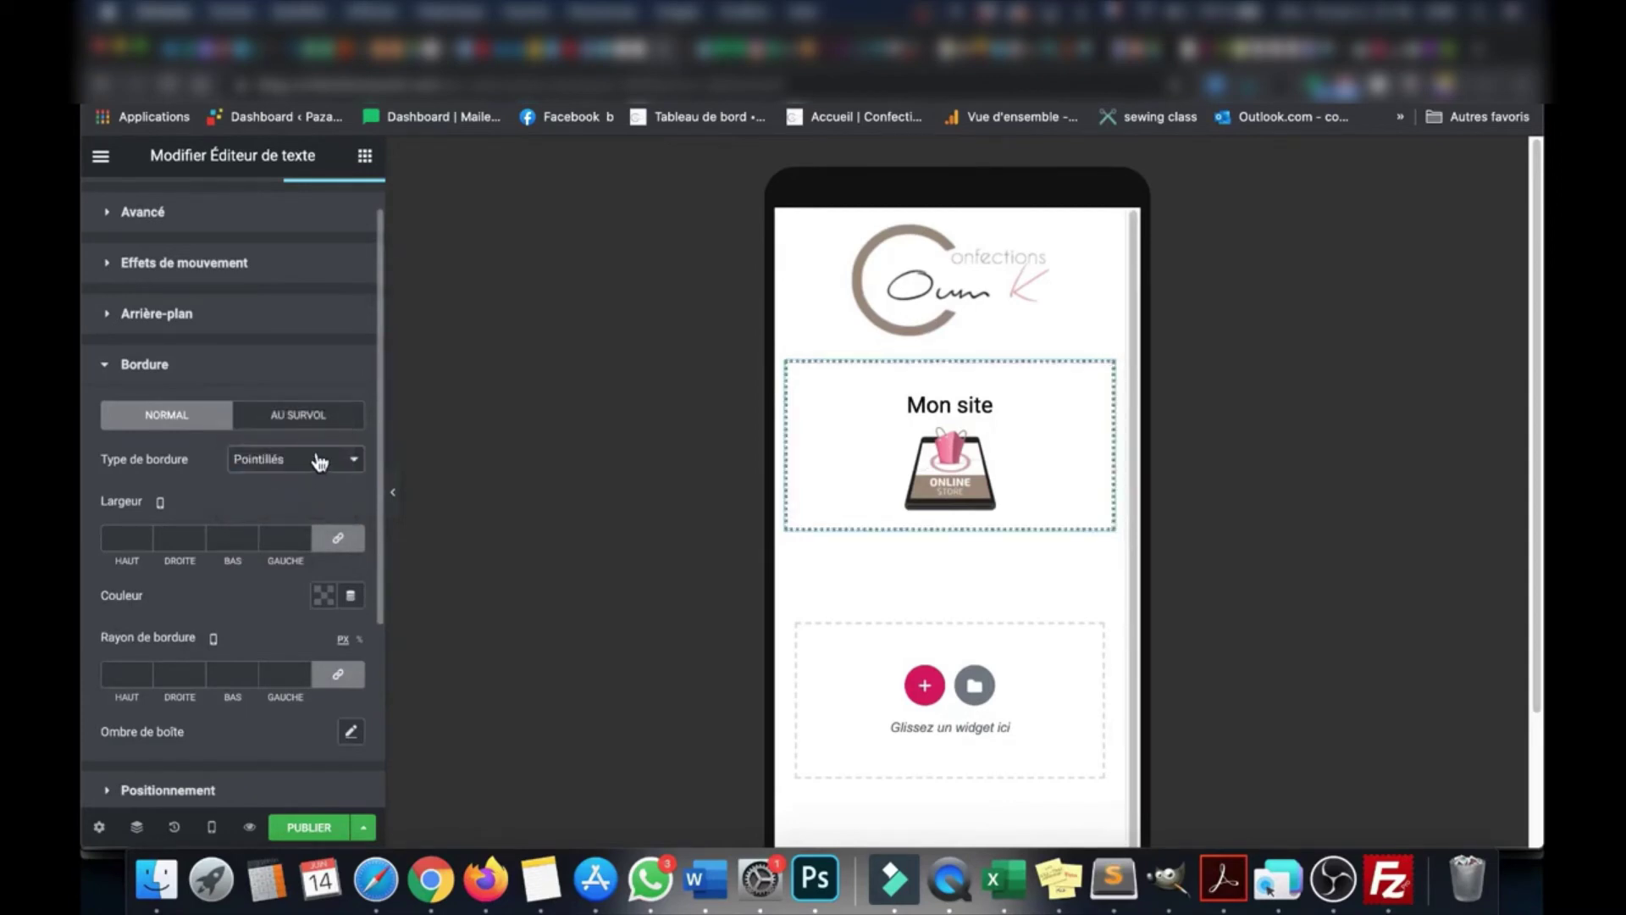
{"action": "left_click", "coordinate": [313, 462]}
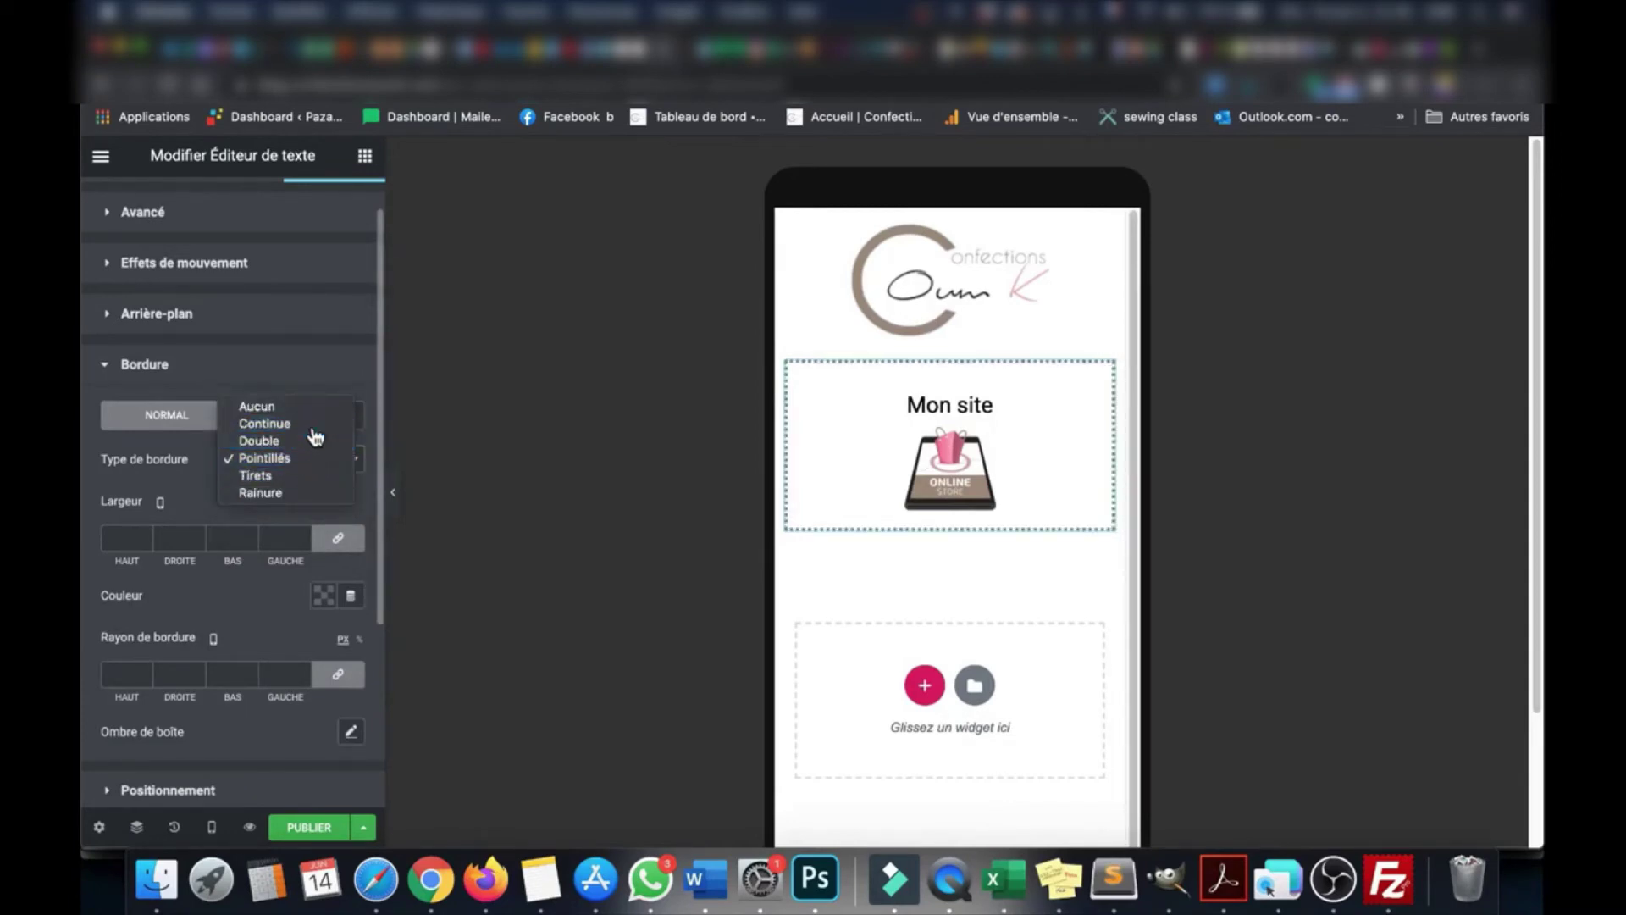
{"action": "left_click", "coordinate": [314, 426]}
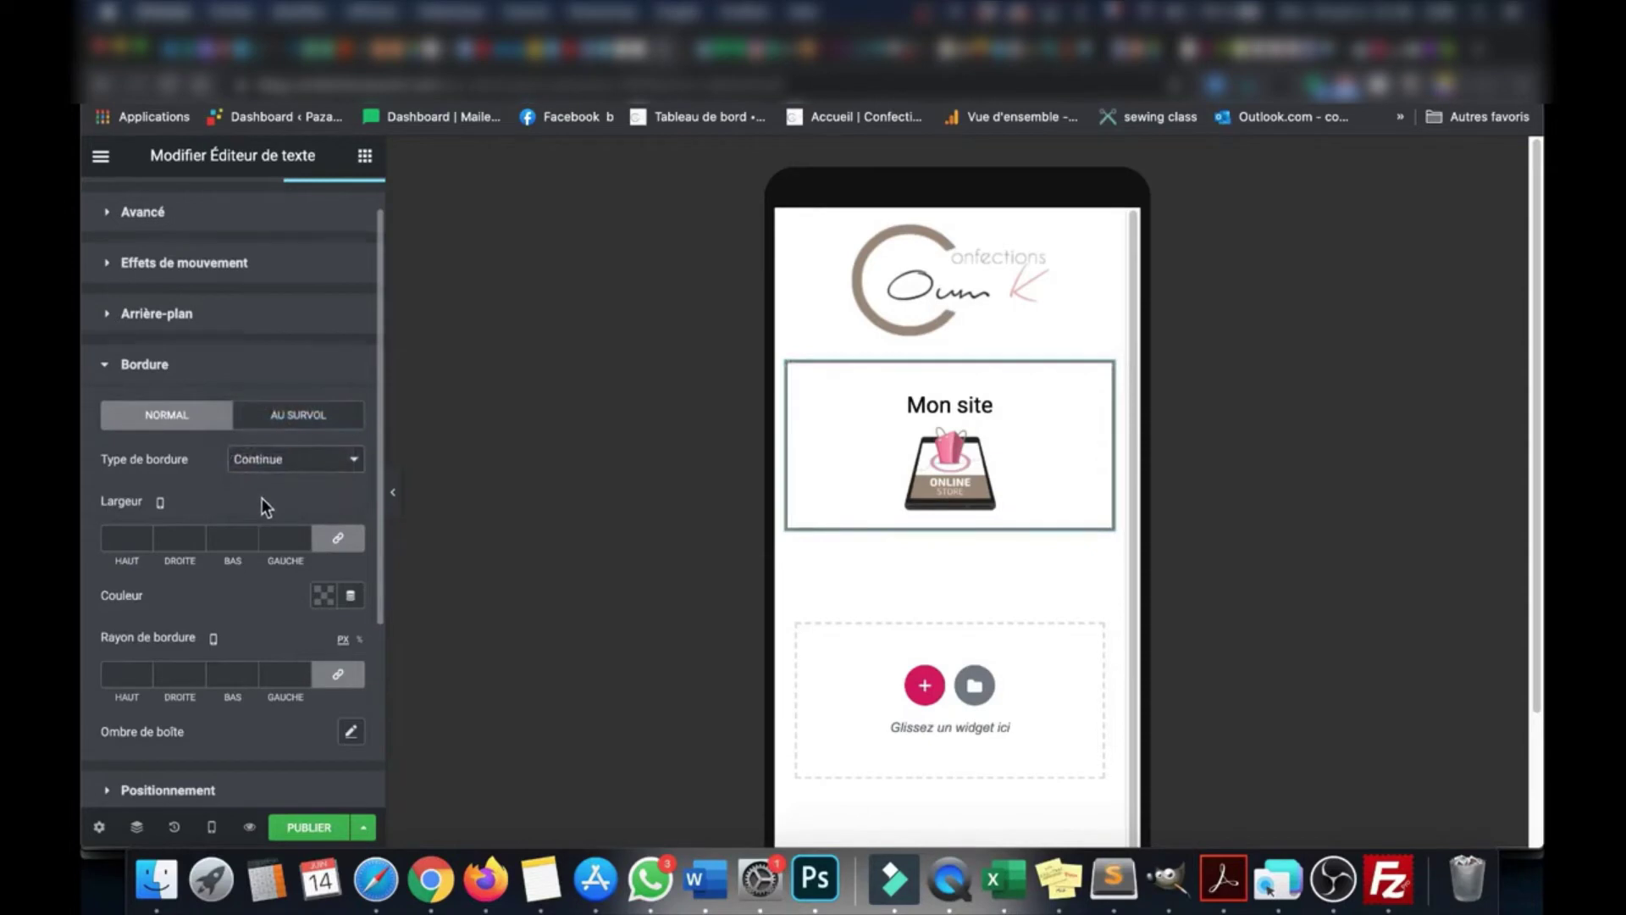
Set the border colour of the "Mon site" block to red #DE2D2D
{"action": "scroll", "coordinate": [261, 498], "scroll_direction": "down", "scroll_amount": 3}
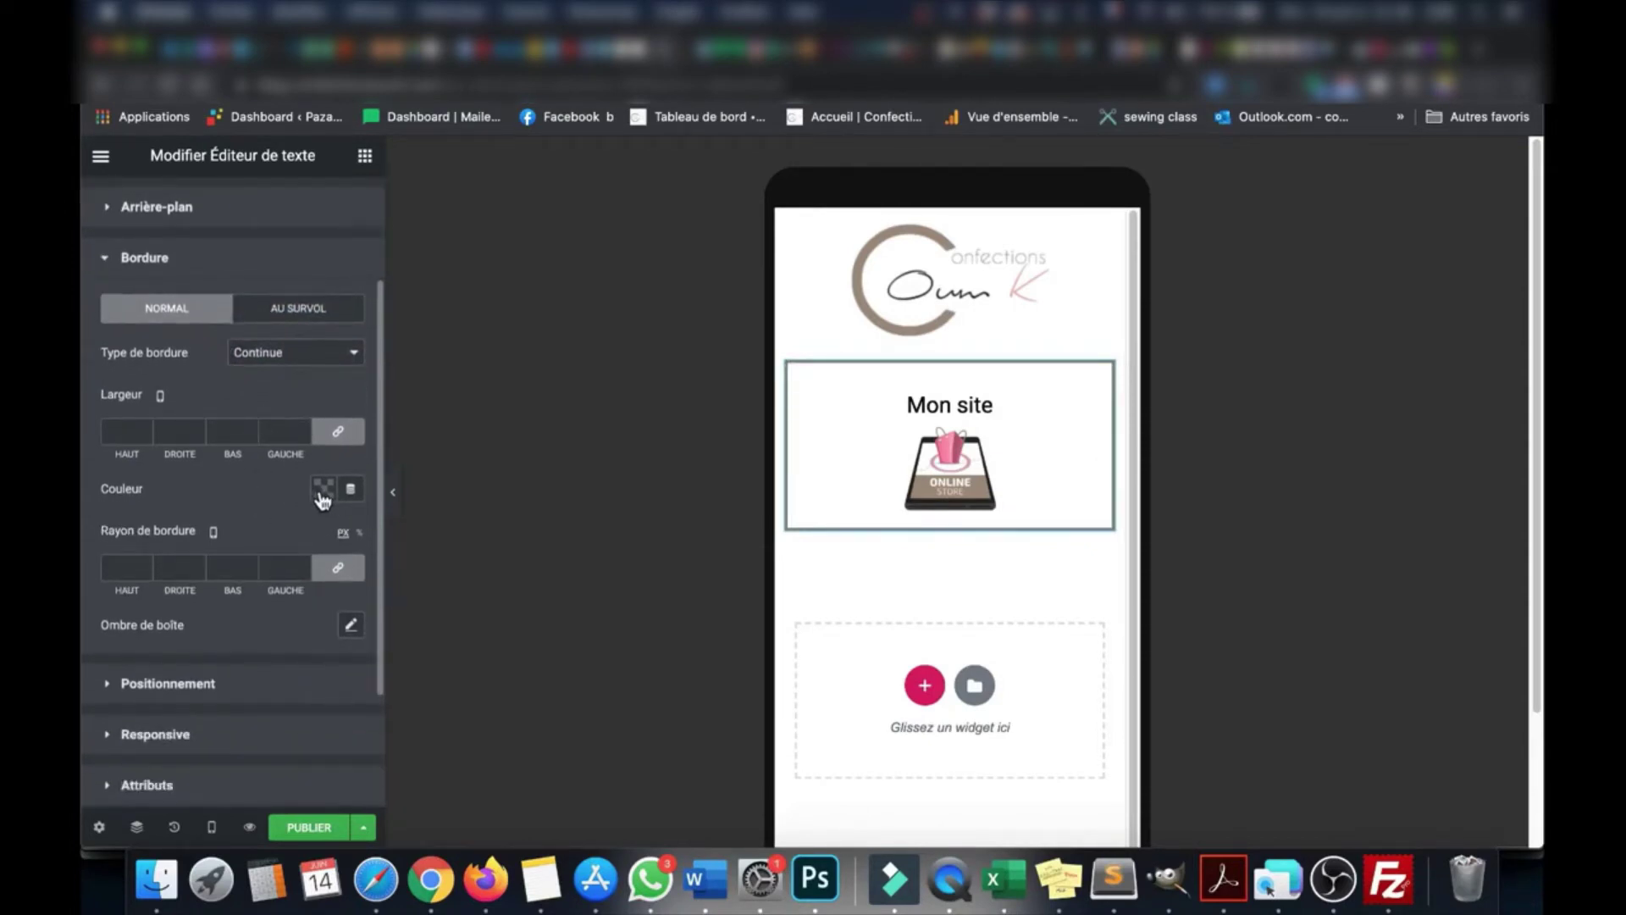
{"action": "left_click", "coordinate": [321, 491]}
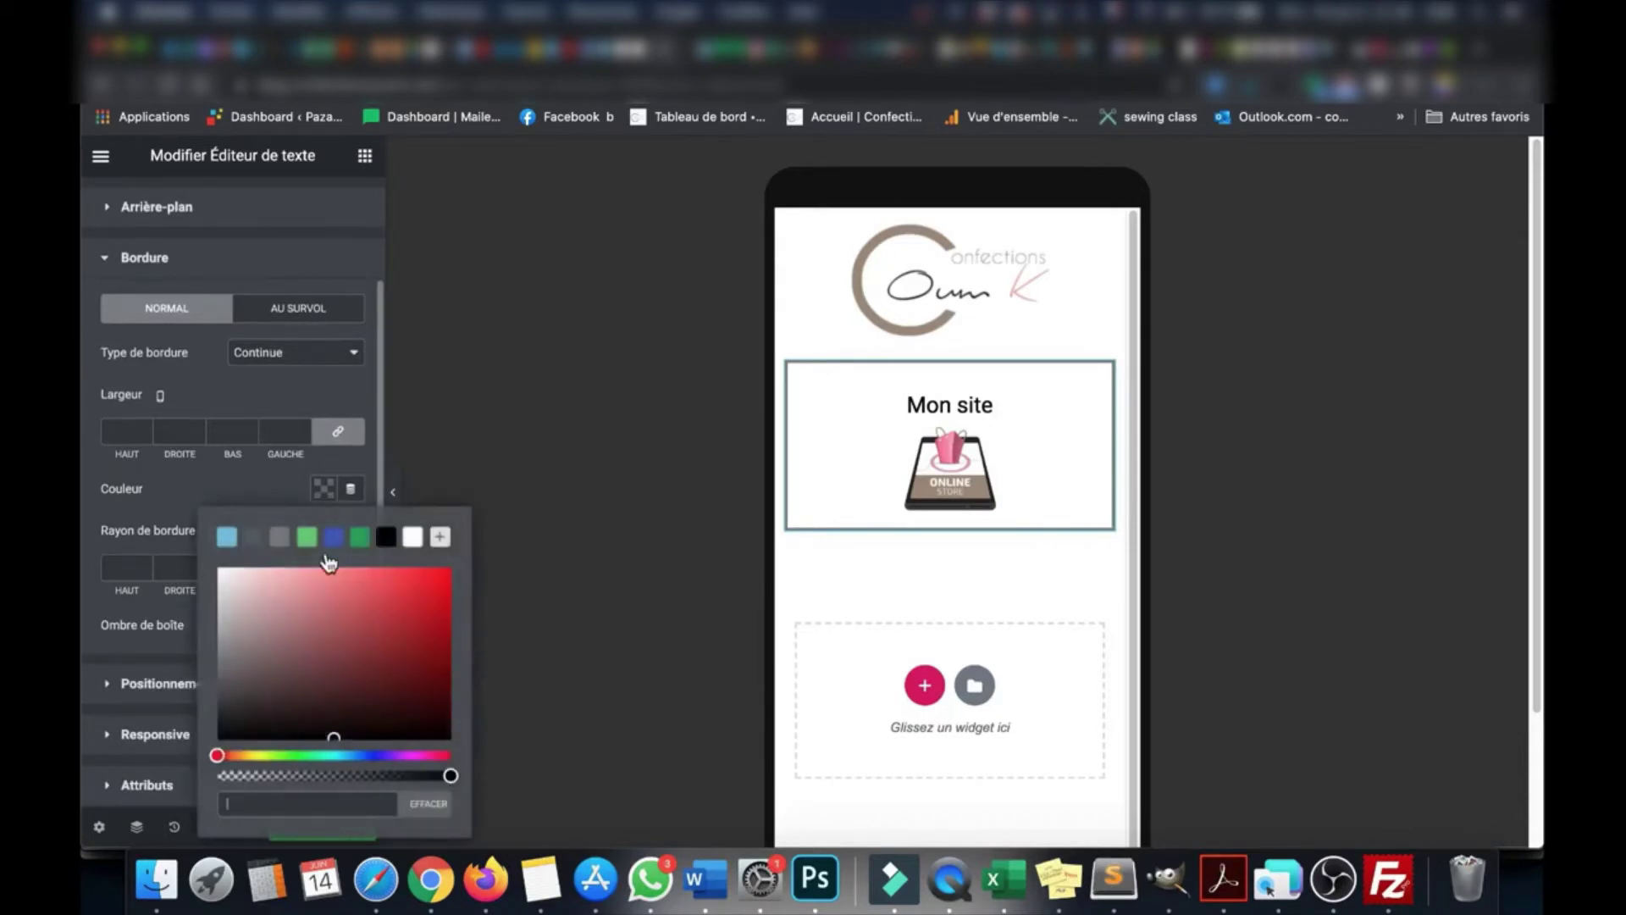
{"action": "mouse_move", "coordinate": [387, 582]}
{"action": "left_mouse_down"}
{"action": "mouse_move", "coordinate": [426, 600]}
{"action": "mouse_move", "coordinate": [417, 656]}
{"action": "mouse_move", "coordinate": [373, 618]}
{"action": "mouse_move", "coordinate": [384, 587]}
{"action": "mouse_move", "coordinate": [404, 590]}
{"action": "left_mouse_up"}
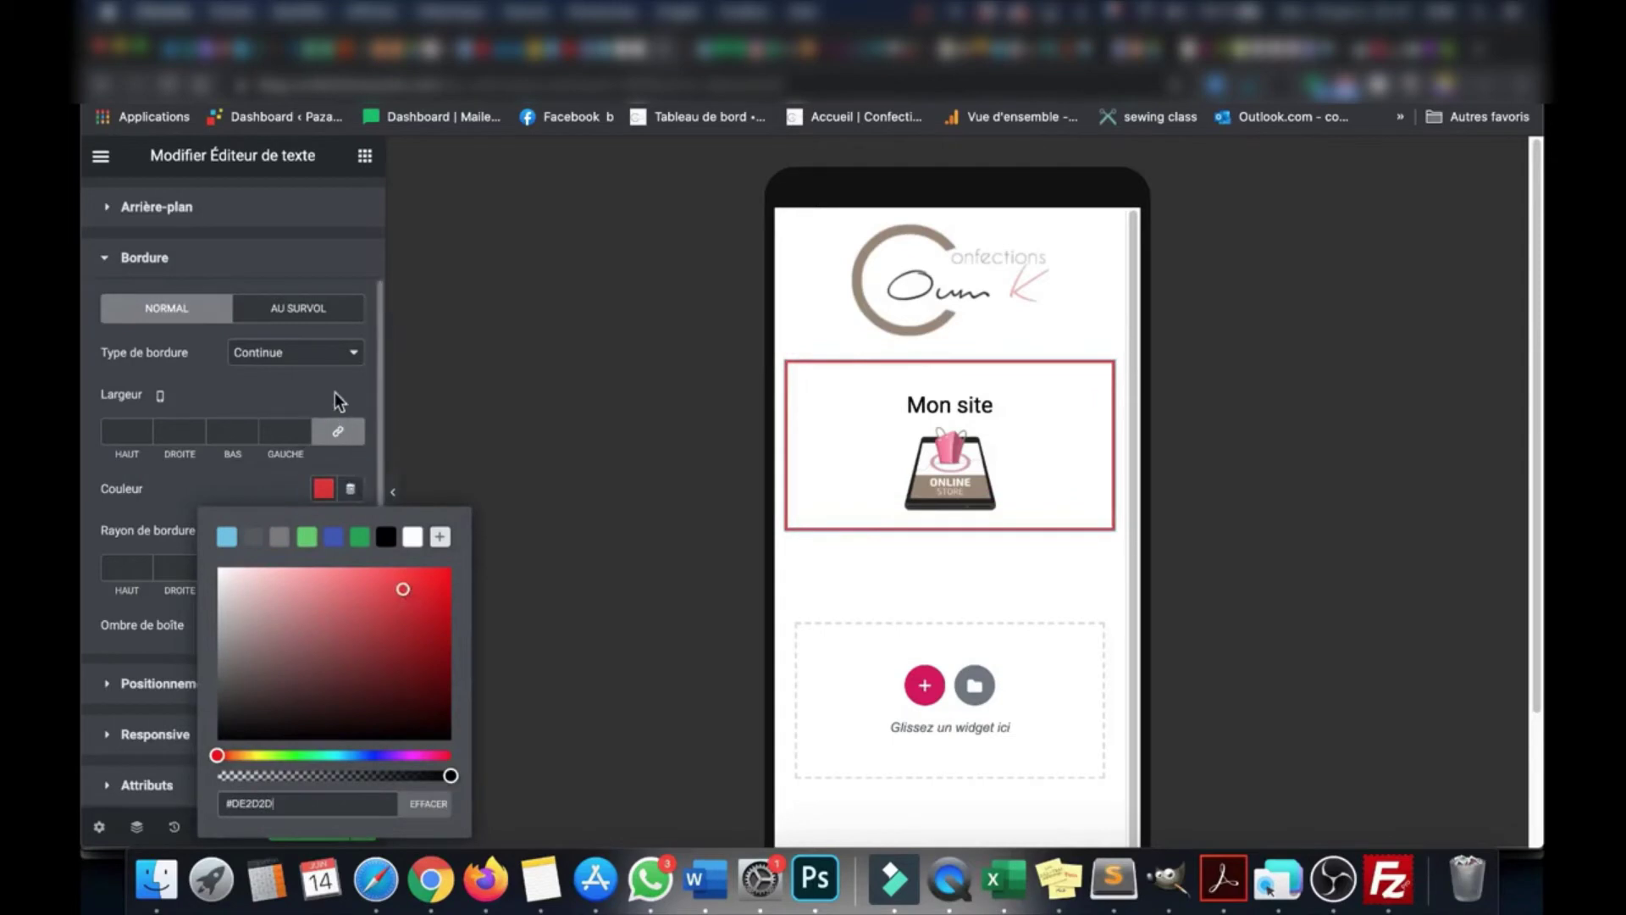
{"action": "left_click", "coordinate": [334, 390]}
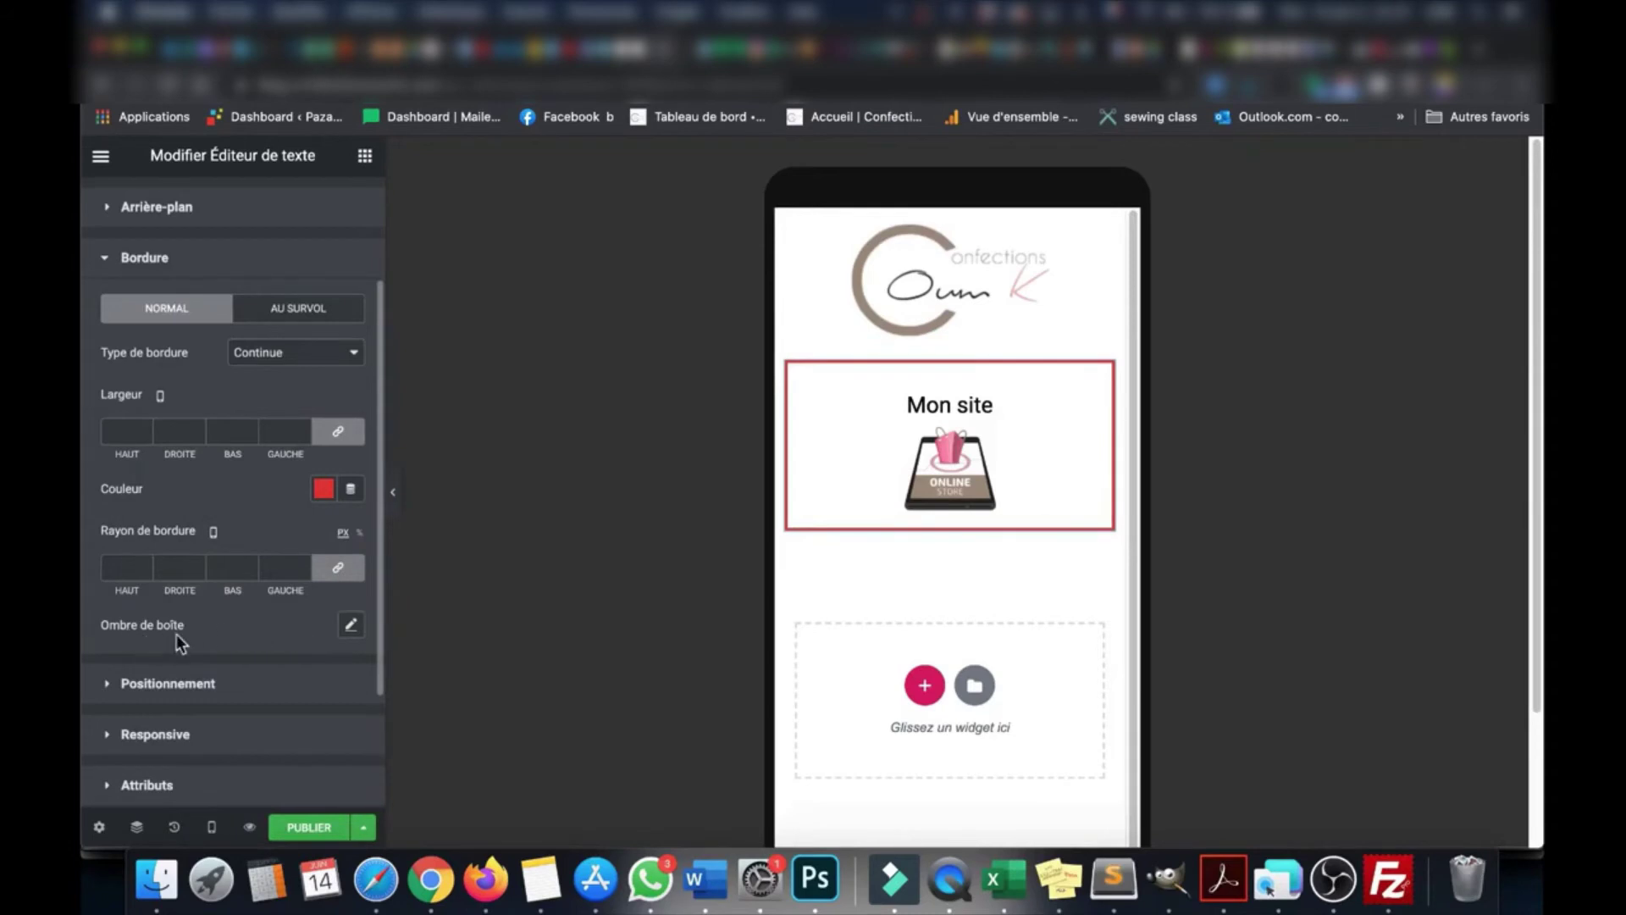
Add a box shadow with its default settings to the "Mon site" block and collapse the border settings
{"action": "left_click", "coordinate": [352, 628]}
{"action": "scroll", "coordinate": [257, 637], "scroll_direction": "down", "scroll_amount": 1}
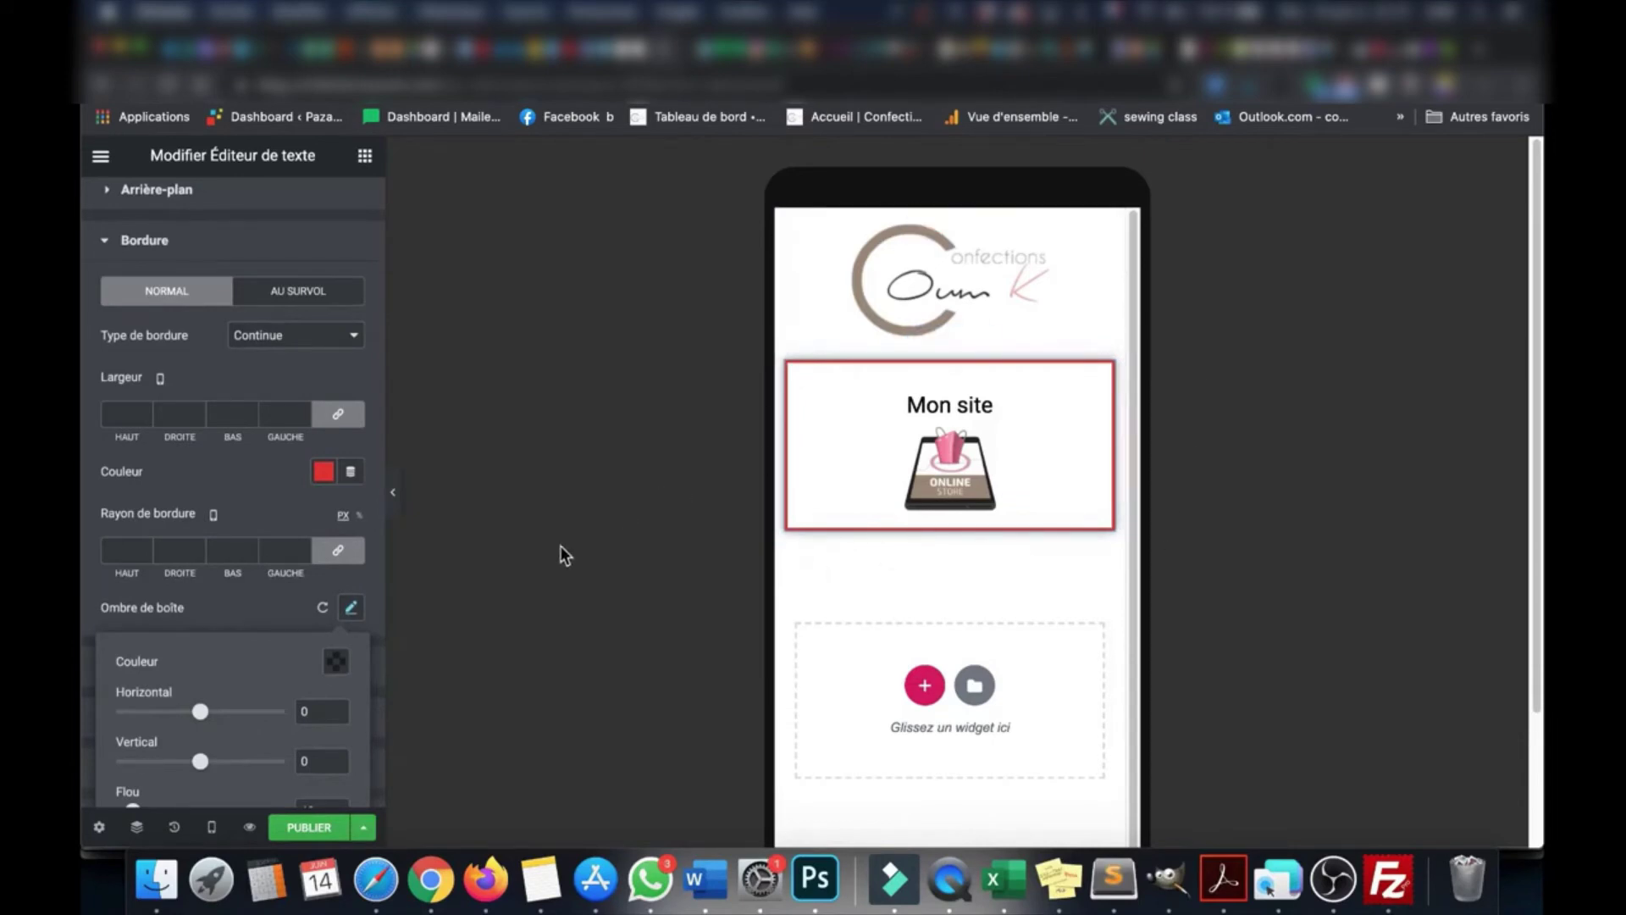
{"action": "left_click", "coordinate": [273, 508]}
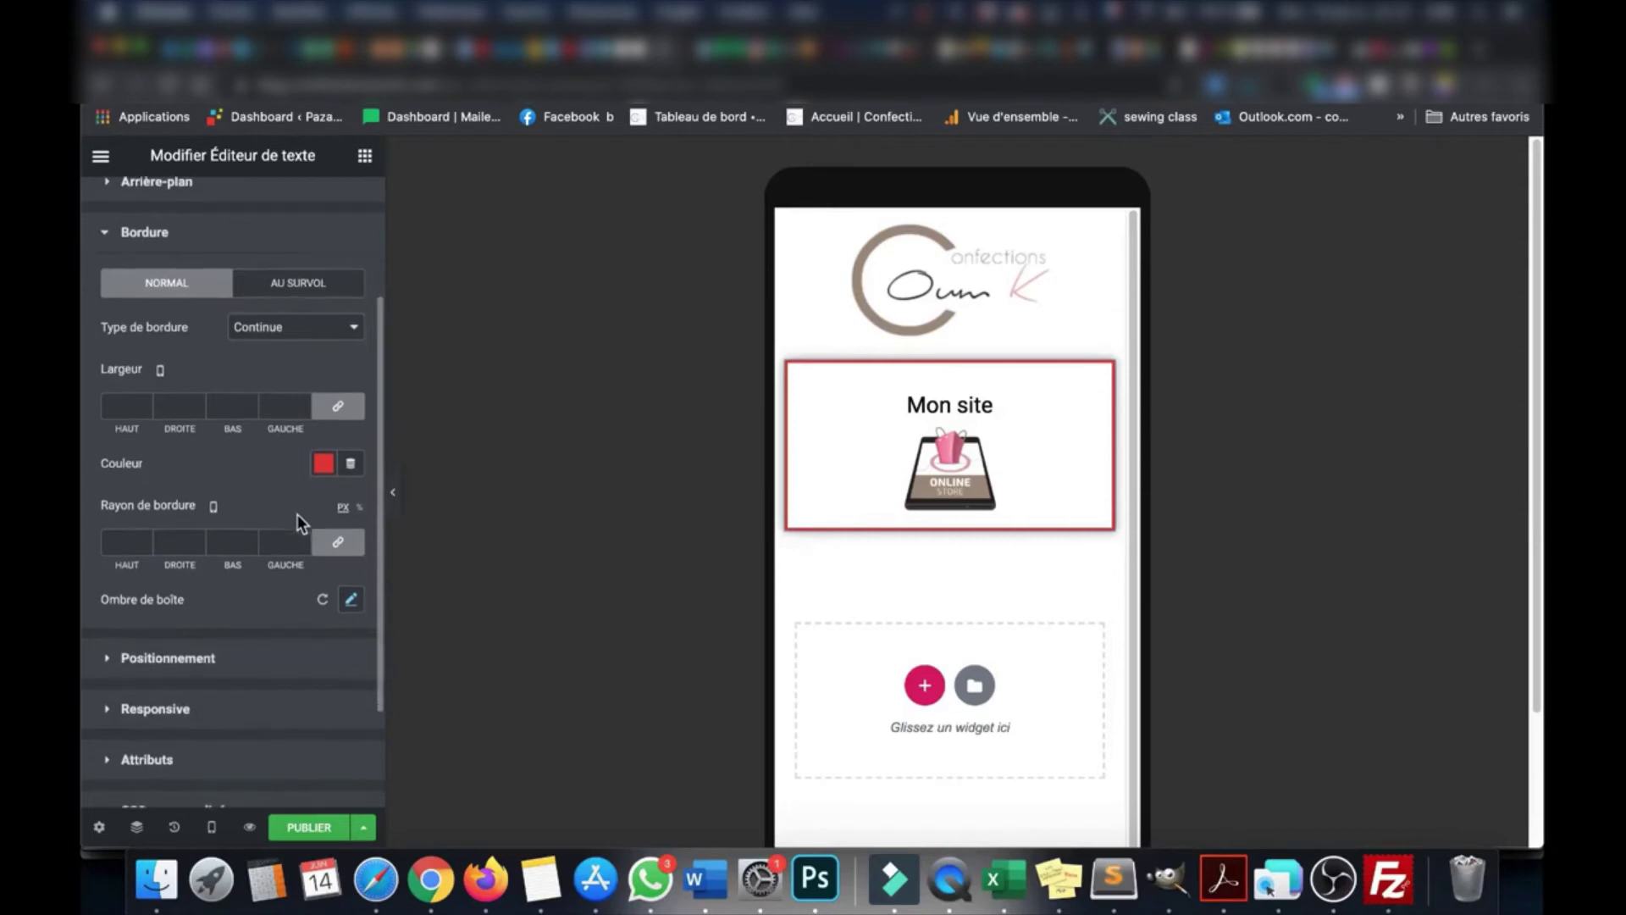
{"action": "scroll", "coordinate": [298, 515], "scroll_direction": "down", "scroll_amount": 2}
{"action": "scroll", "coordinate": [297, 508], "scroll_direction": "up", "scroll_amount": 7}
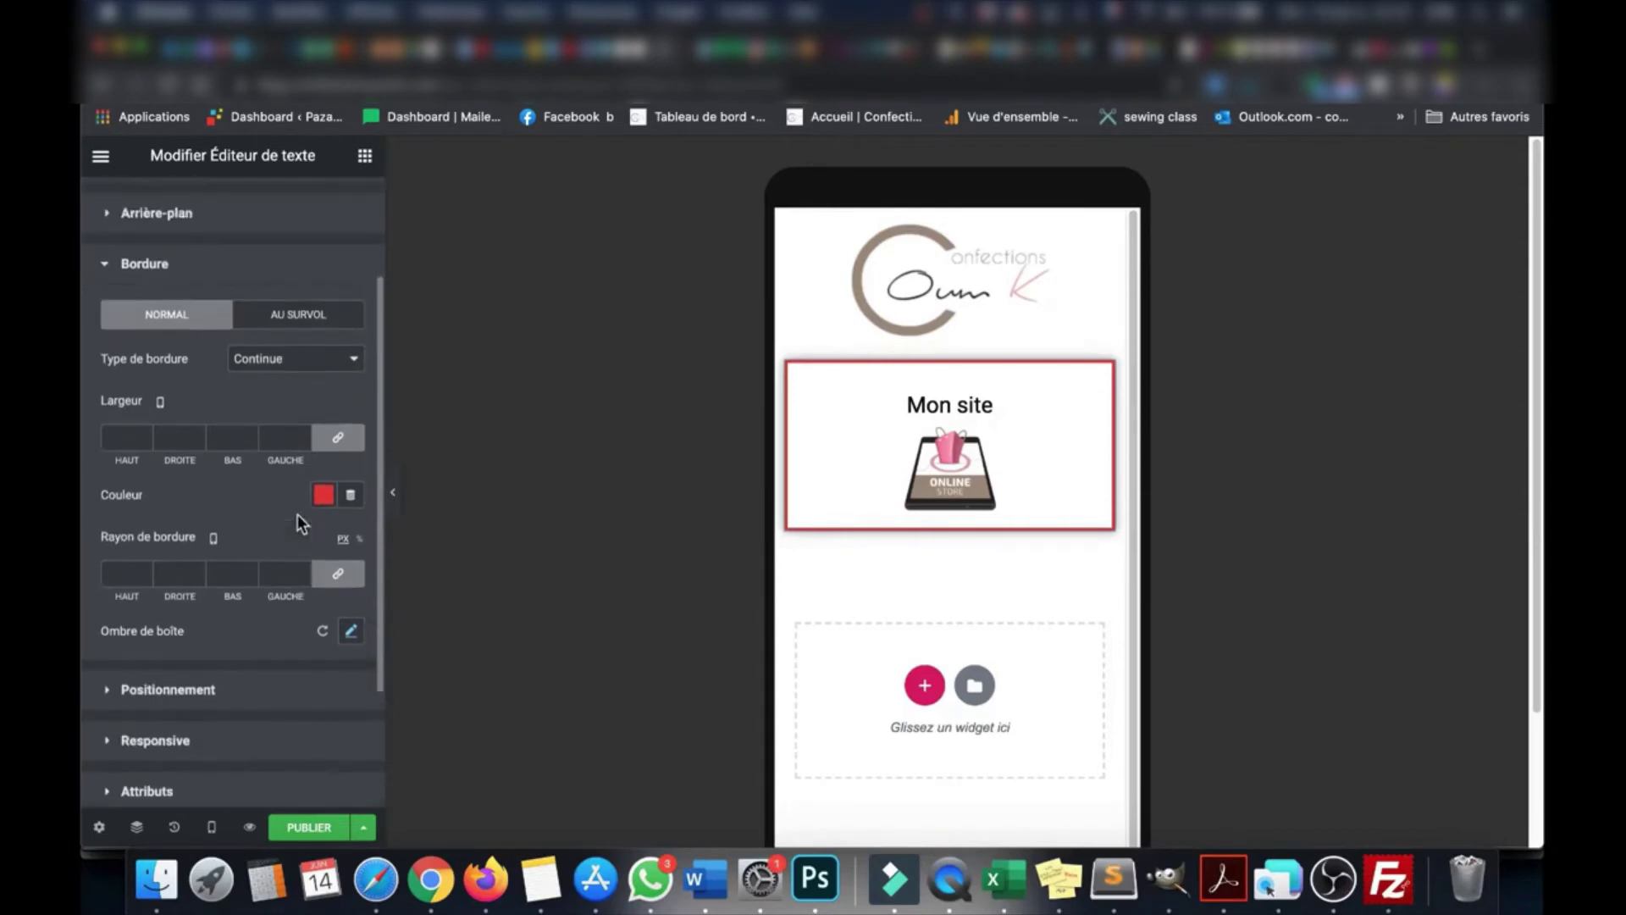
{"action": "left_click", "coordinate": [167, 378]}
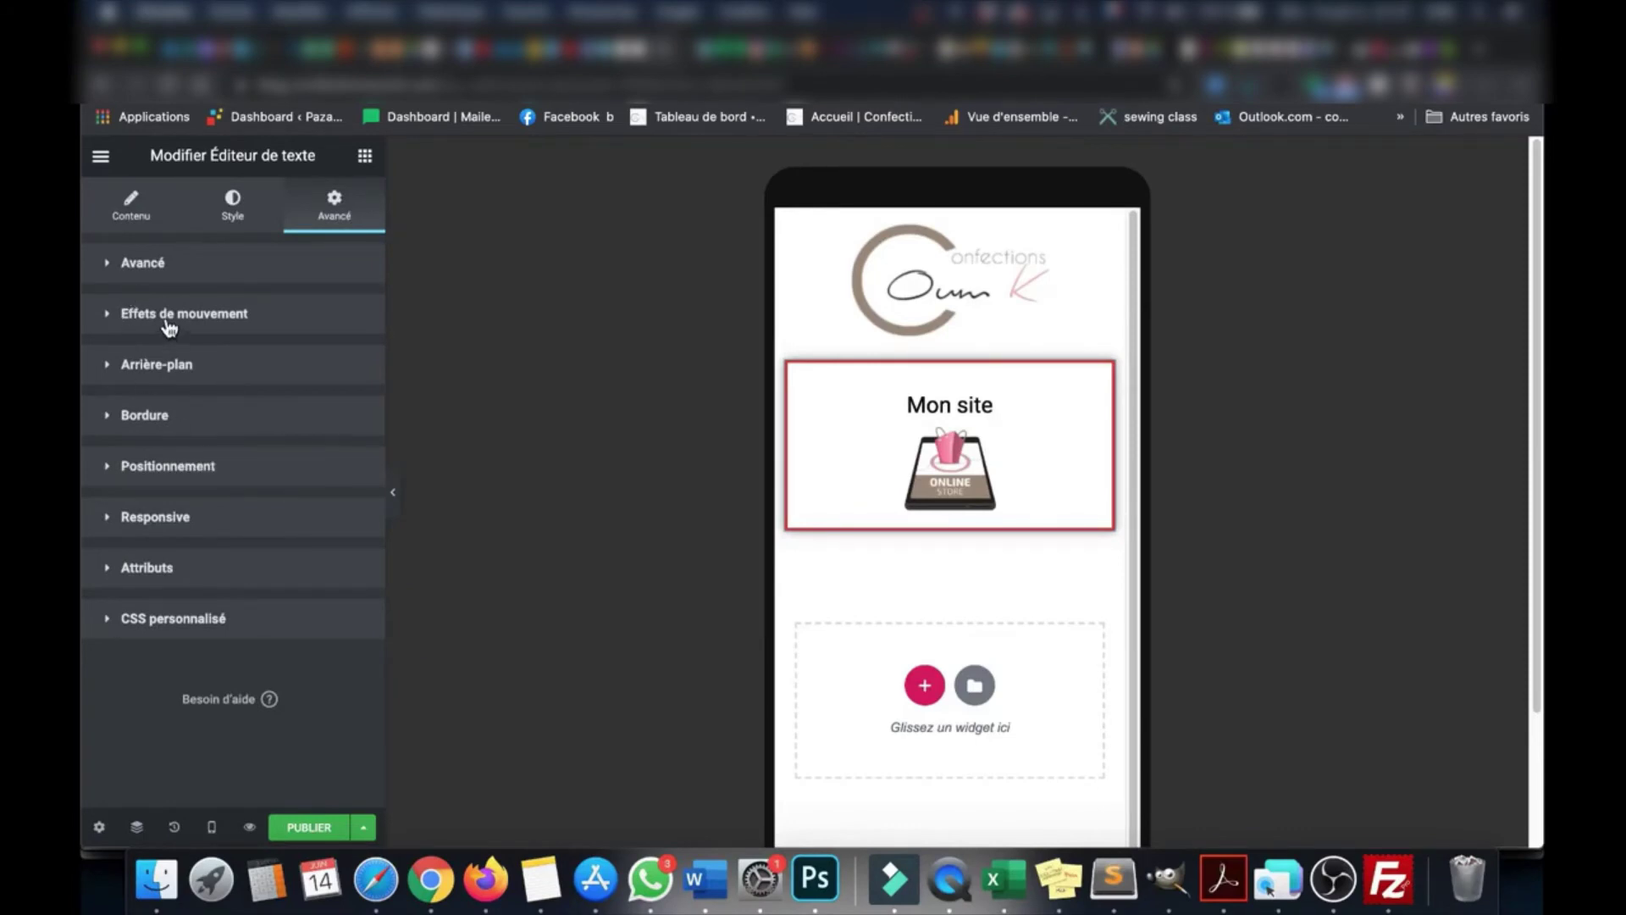
Switch to the "LIENS - Blog Confections Oum K" window to examine the example link blocks, and return to the Elementor editor
{"action": "right_click", "coordinate": [428, 877]}
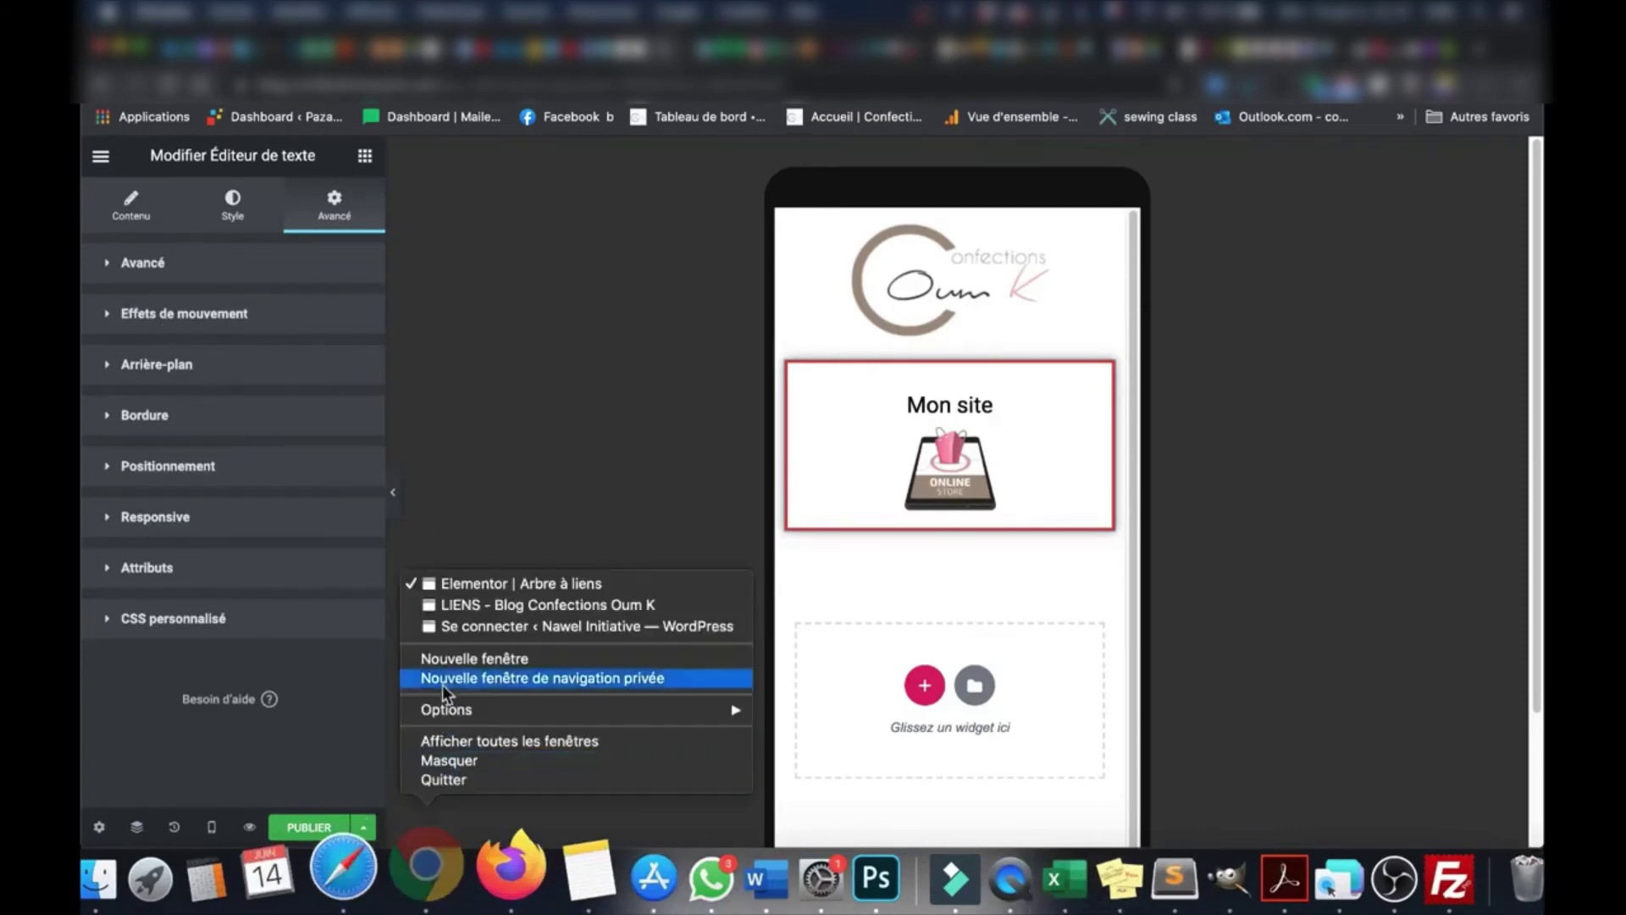
{"action": "left_click", "coordinate": [459, 613]}
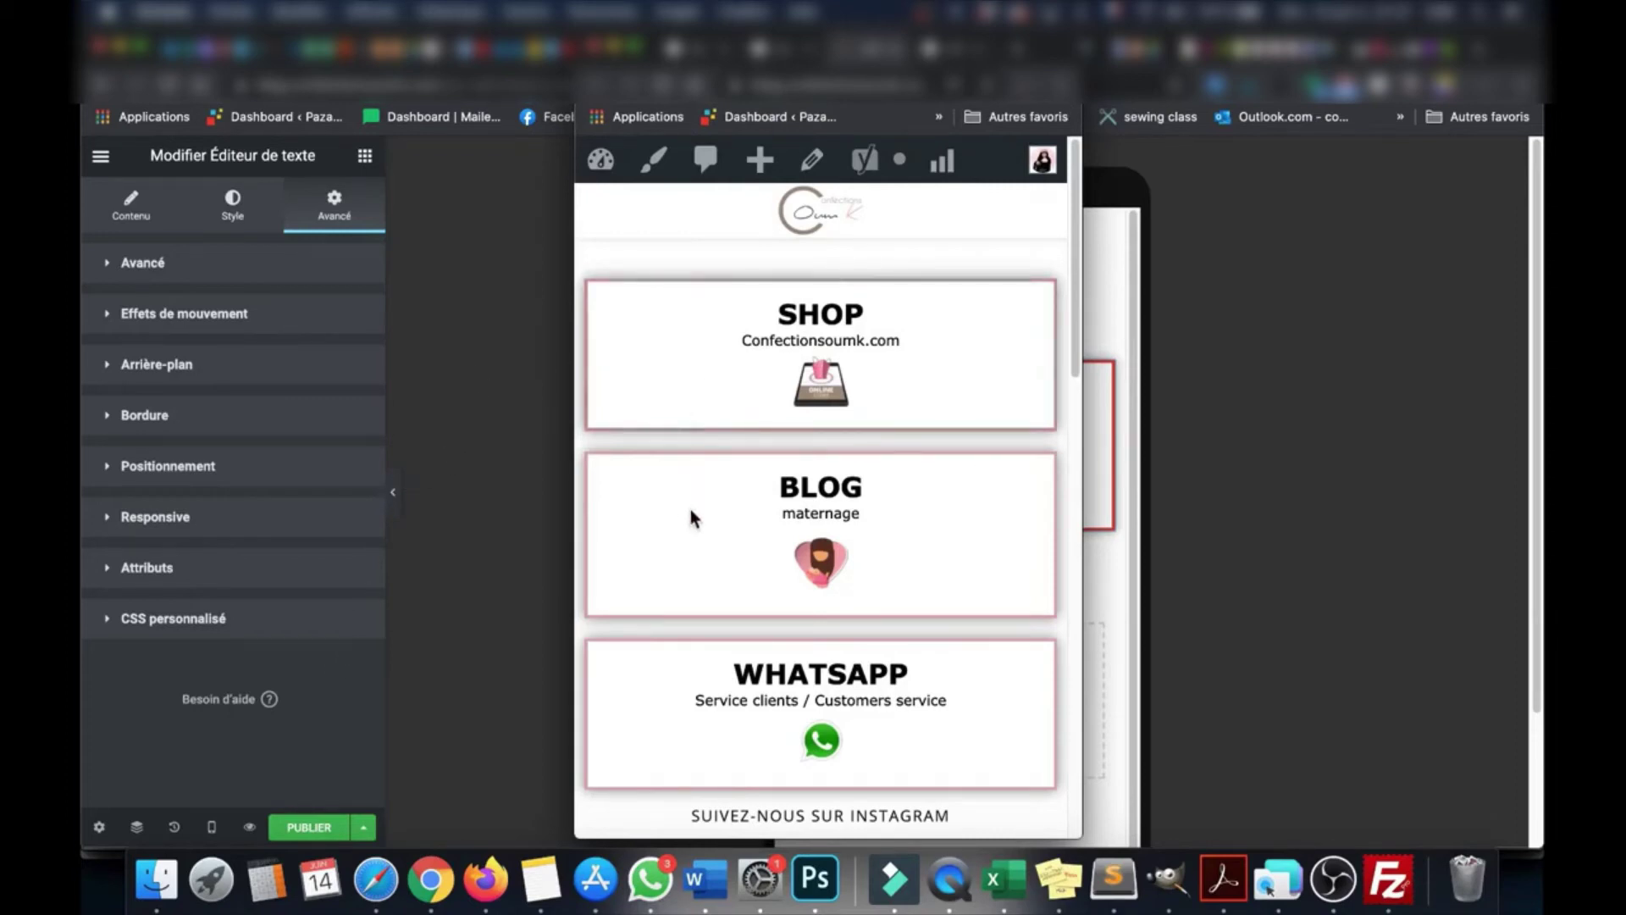
{"action": "left_click", "coordinate": [315, 668]}
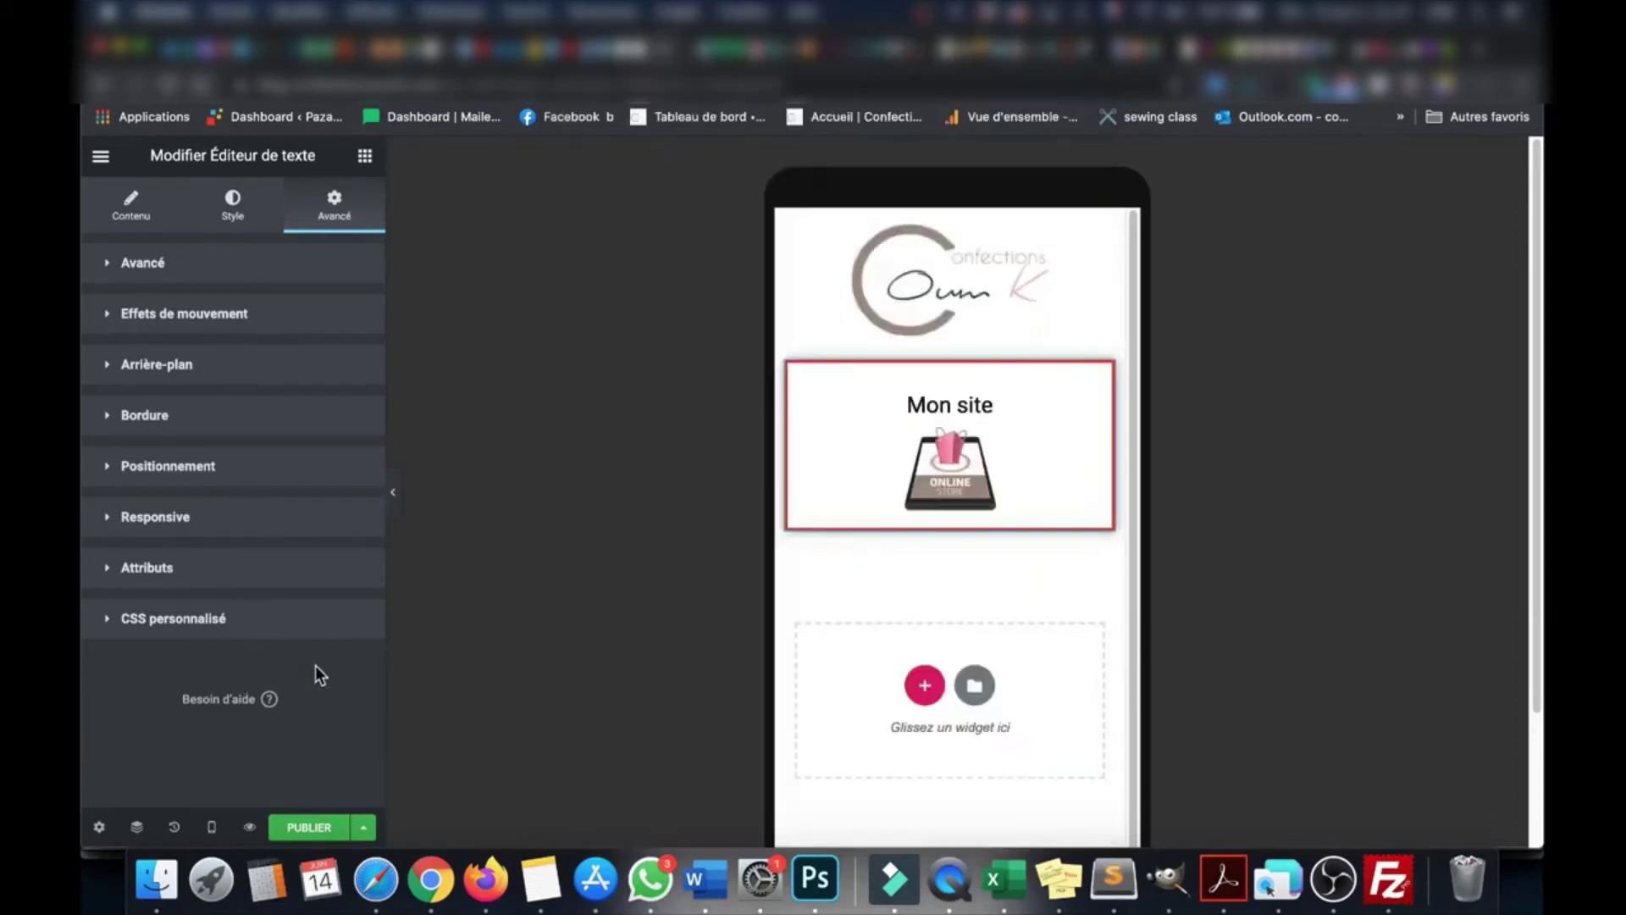
Try the Slide In Left, Rotate In and Fade In entrance animations on the "Mon site" block
{"action": "left_click", "coordinate": [206, 329]}
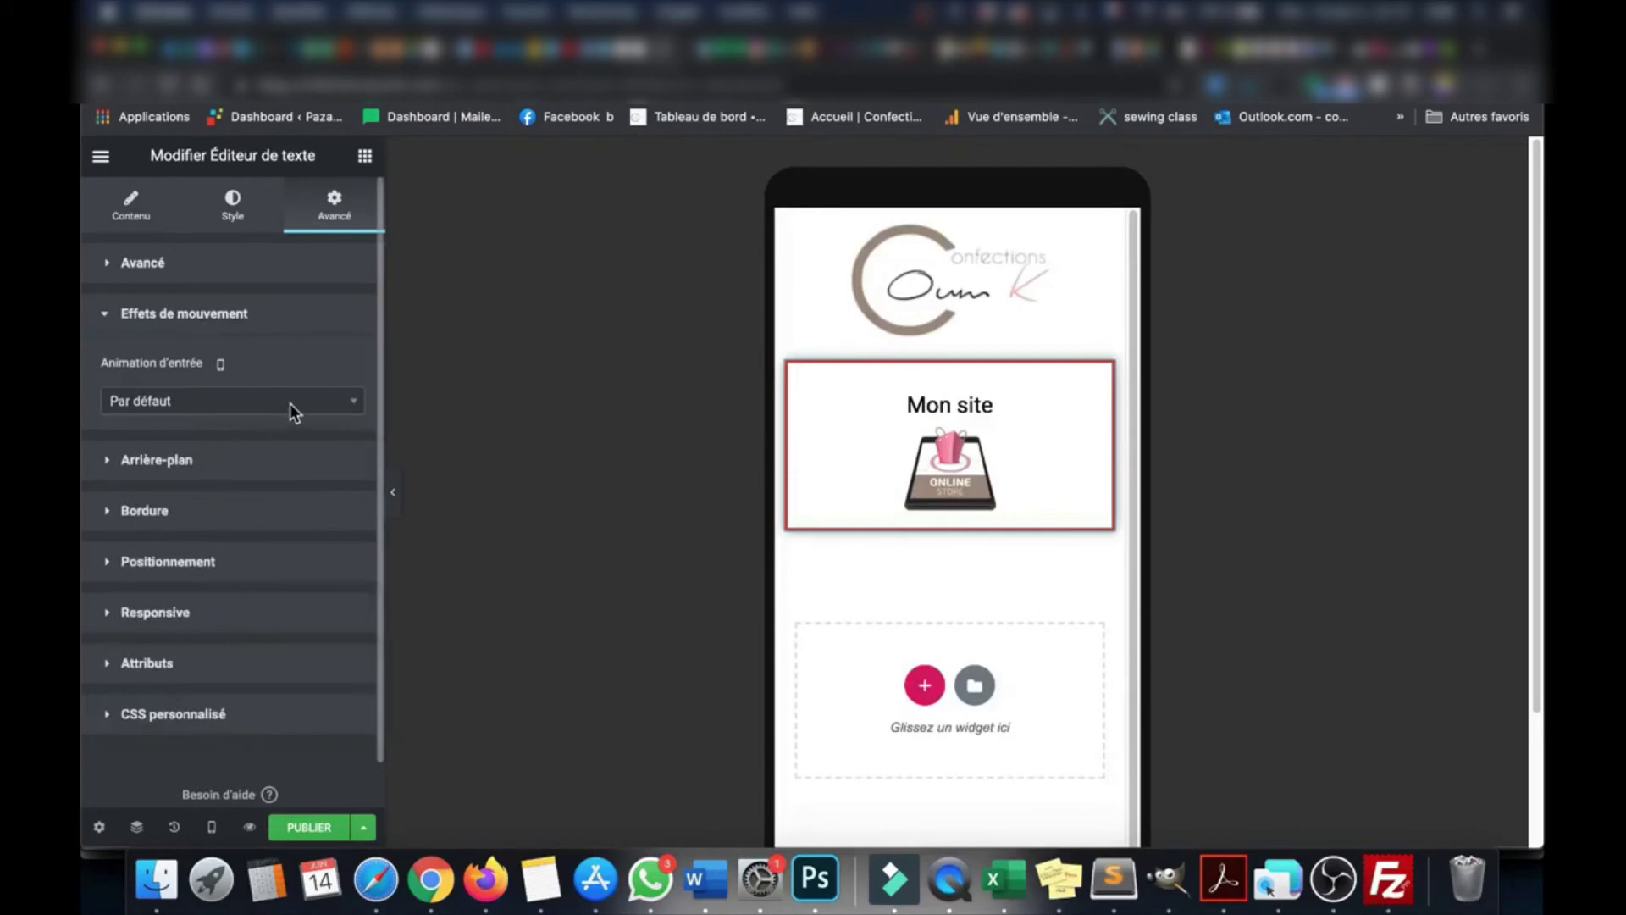
{"action": "left_click", "coordinate": [351, 405]}
{"action": "scroll", "coordinate": [297, 530], "scroll_direction": "down", "scroll_amount": 8}
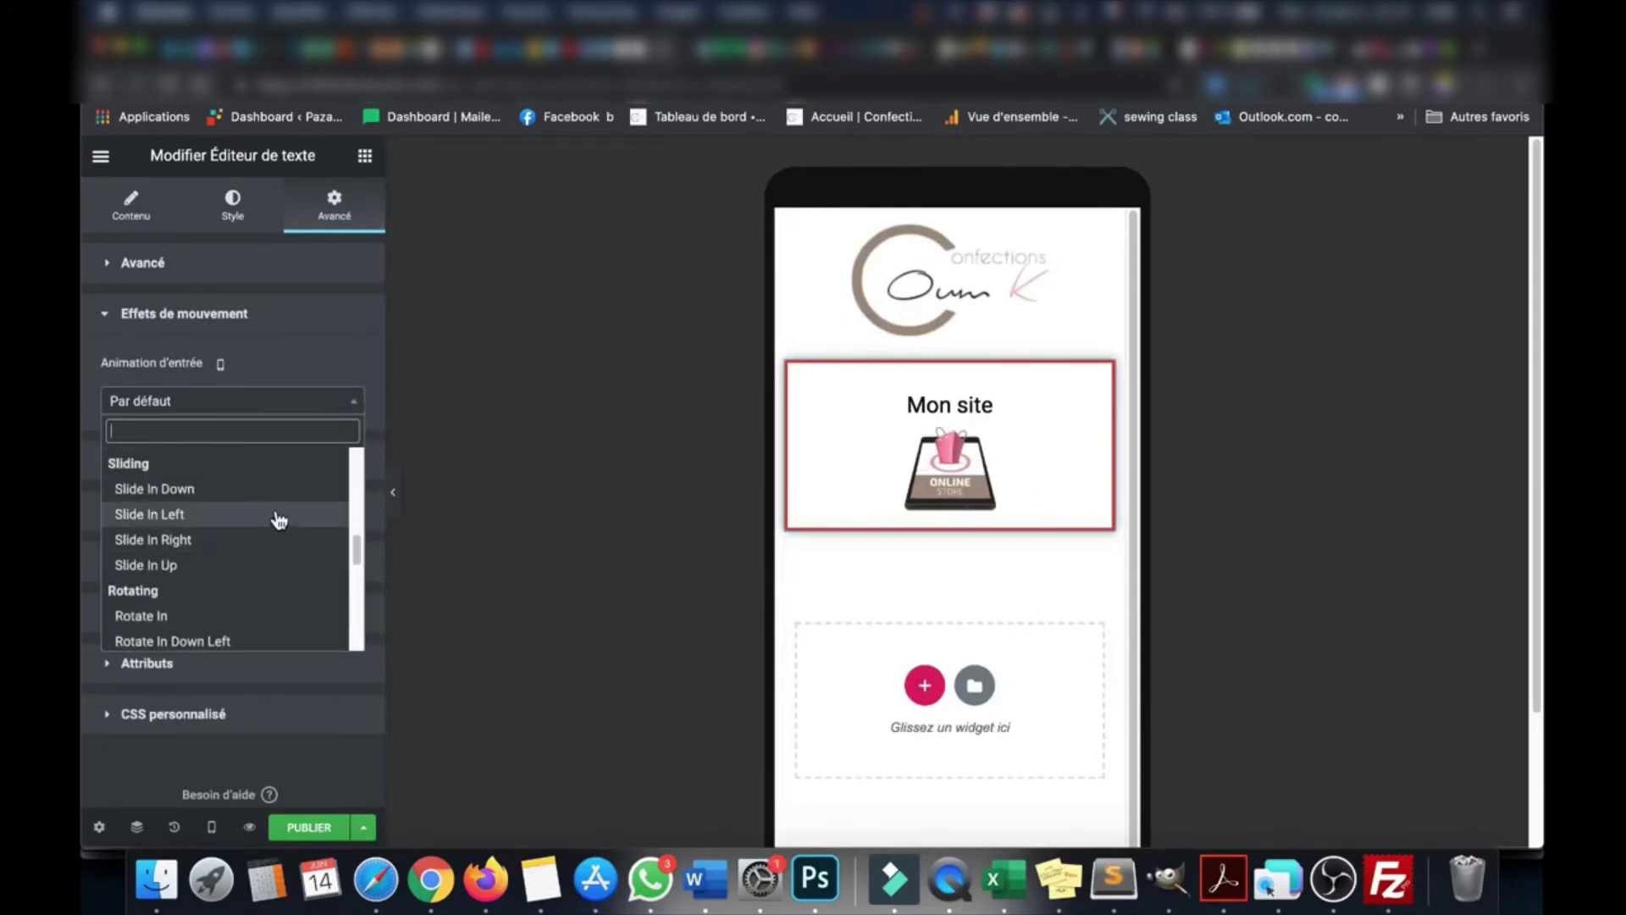
{"action": "left_click", "coordinate": [201, 516]}
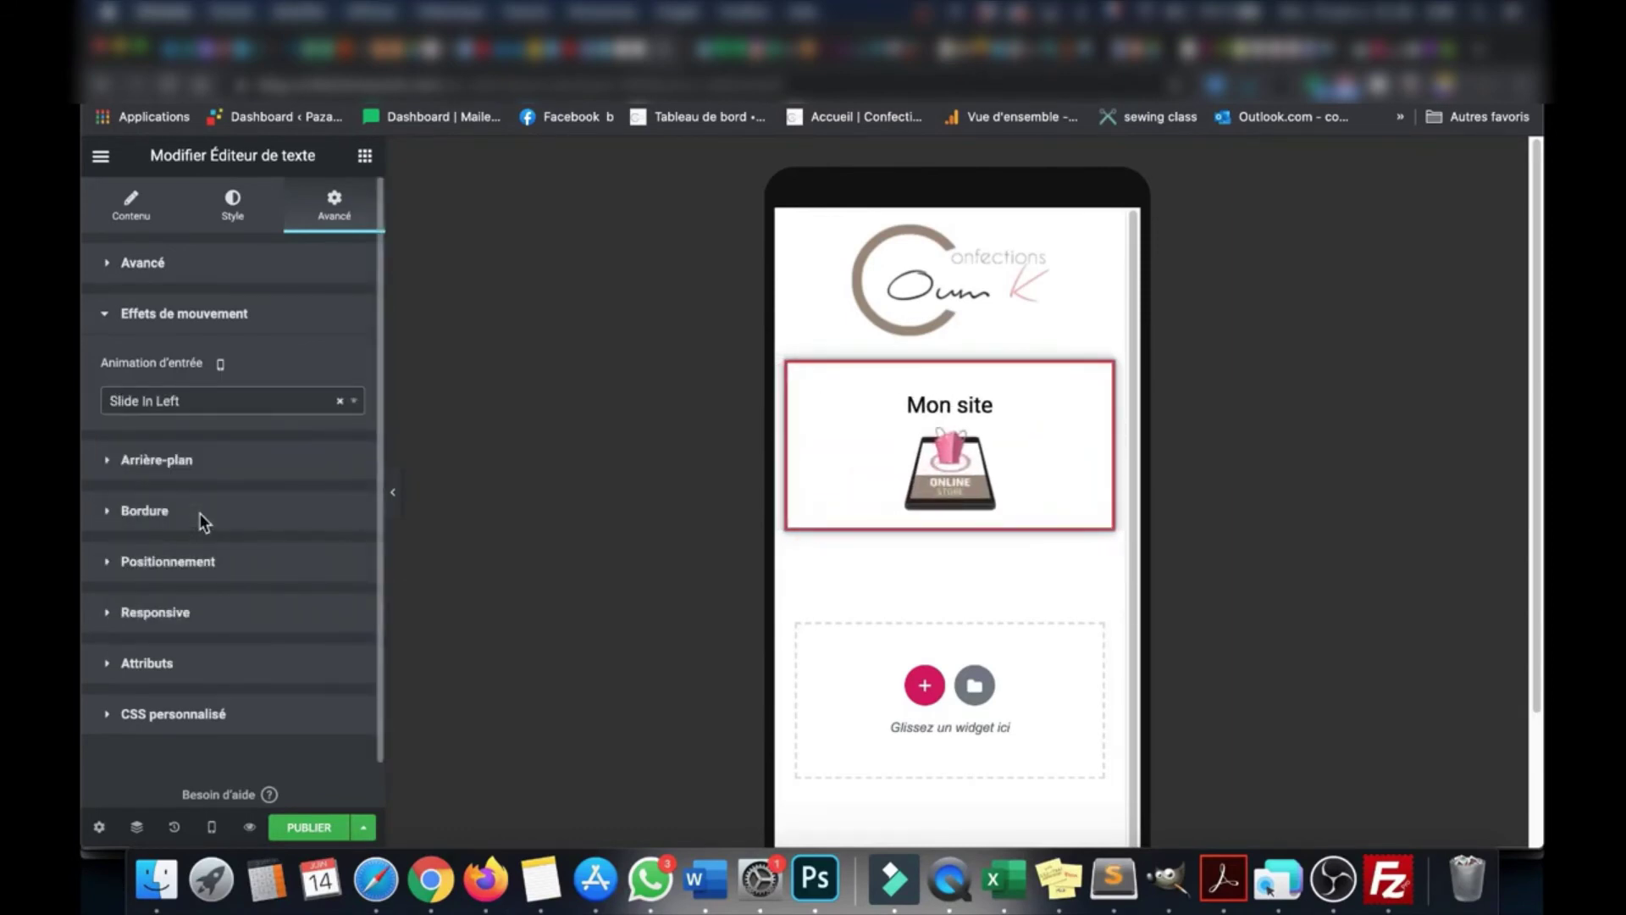
{"action": "left_click", "coordinate": [354, 401]}
{"action": "left_click", "coordinate": [206, 587]}
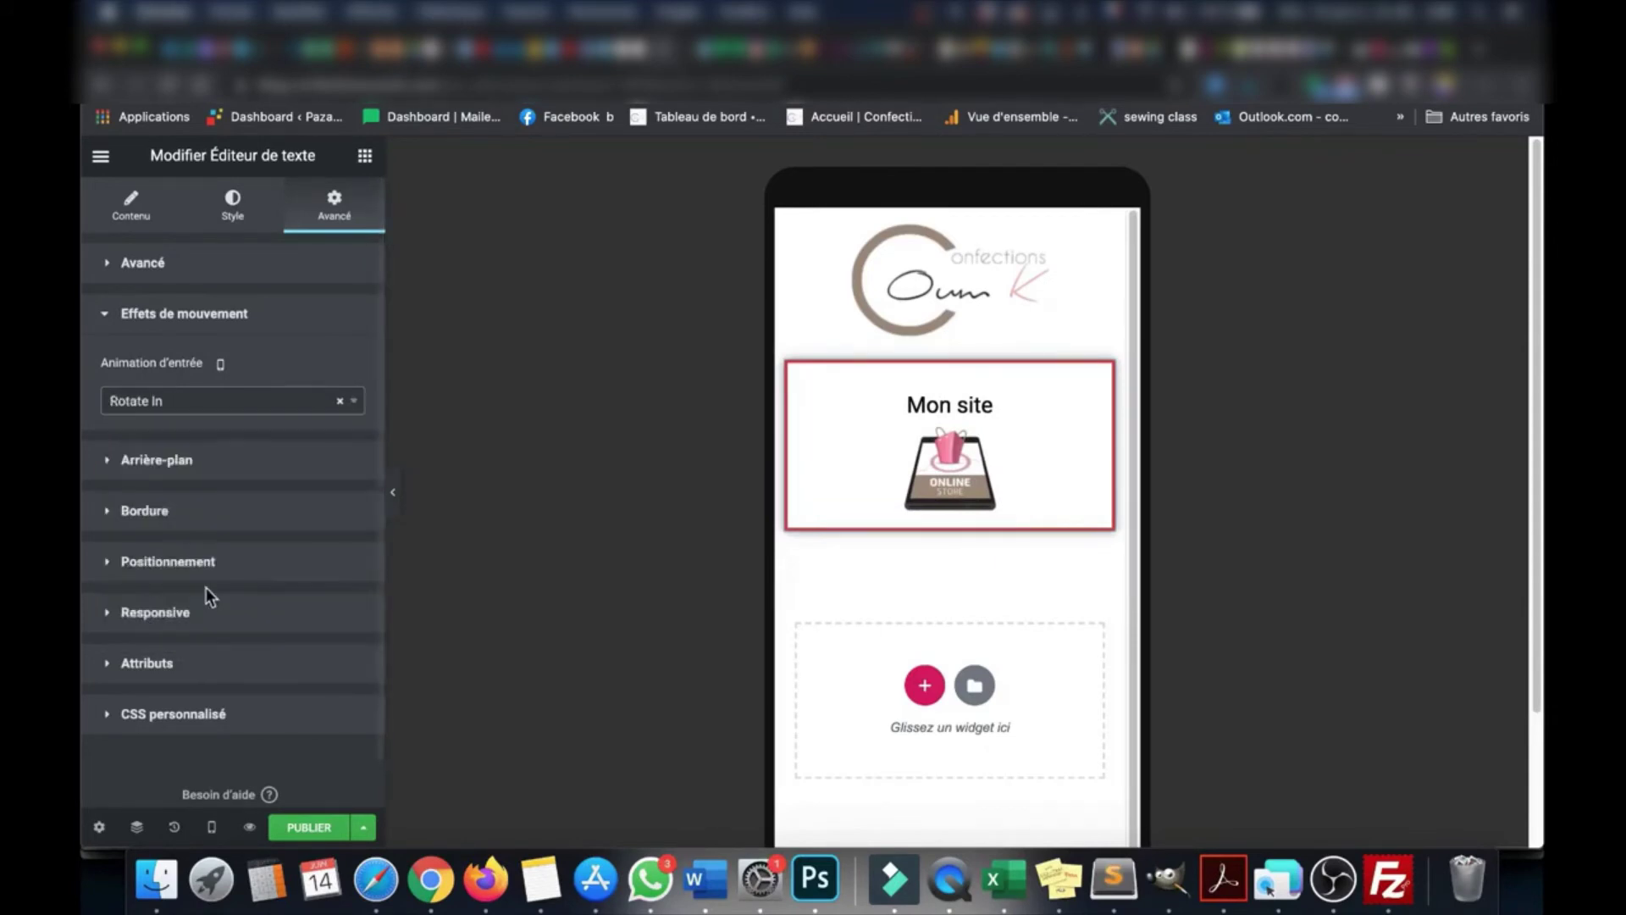
{"action": "scroll", "coordinate": [220, 508], "scroll_direction": "up", "scroll_amount": 10}
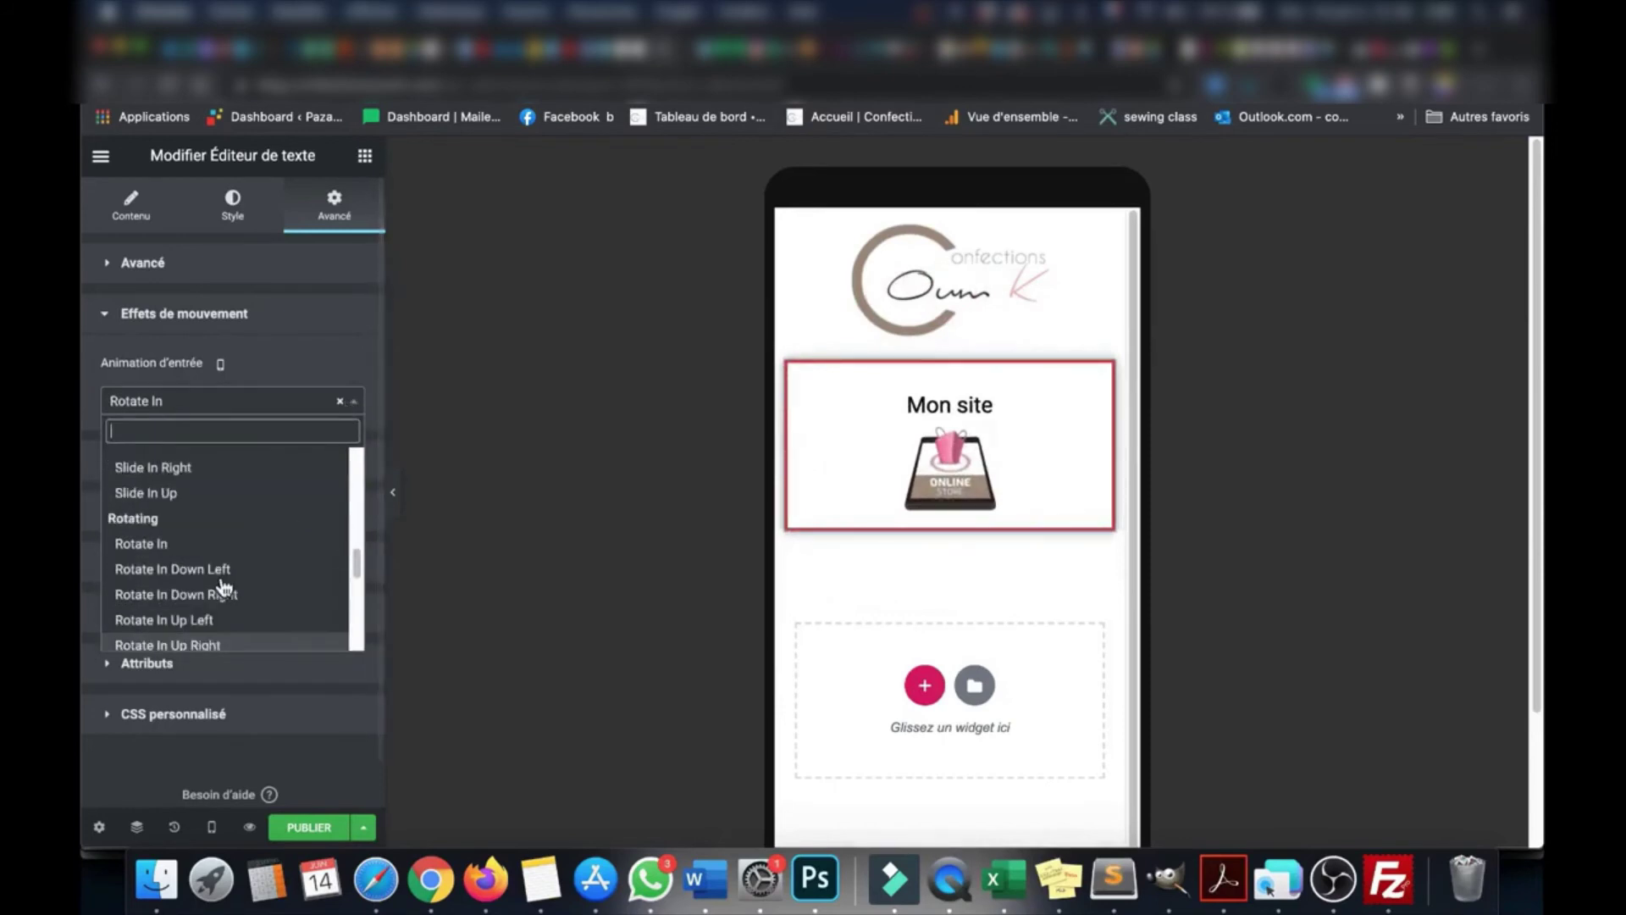
{"action": "left_click", "coordinate": [216, 496]}
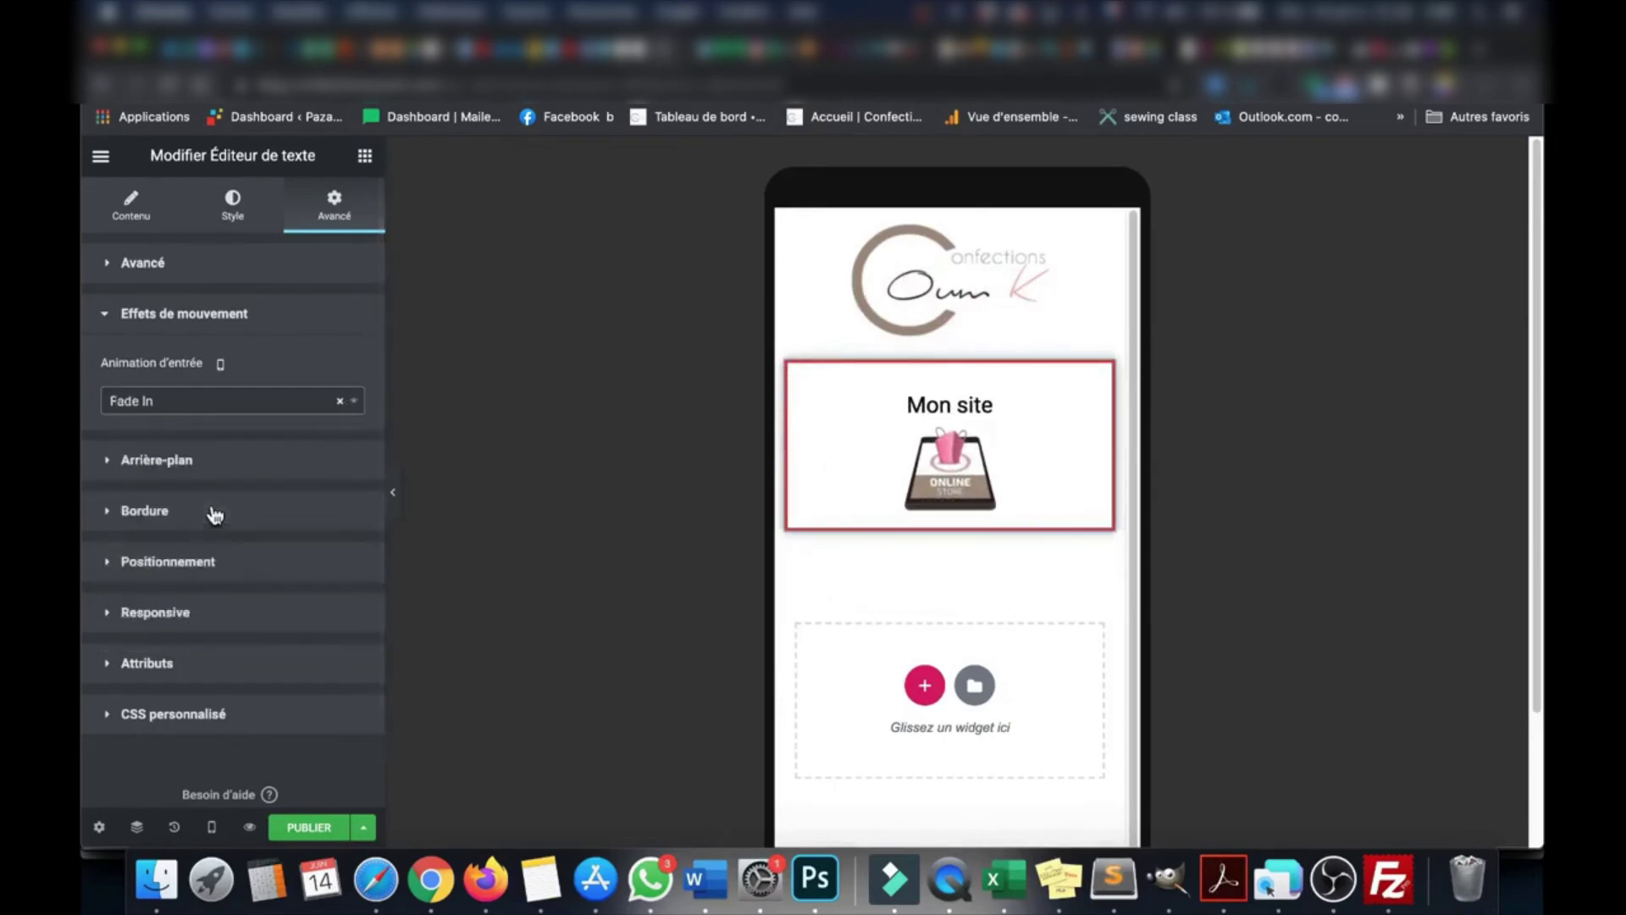
Set the entrance animation of the "Mon site" block to Slide In Right and collapse the motion effects settings
{"action": "left_click", "coordinate": [362, 395]}
{"action": "scroll", "coordinate": [178, 627], "scroll_direction": "down", "scroll_amount": 5}
{"action": "scroll", "coordinate": [172, 603], "scroll_direction": "down", "scroll_amount": 2}
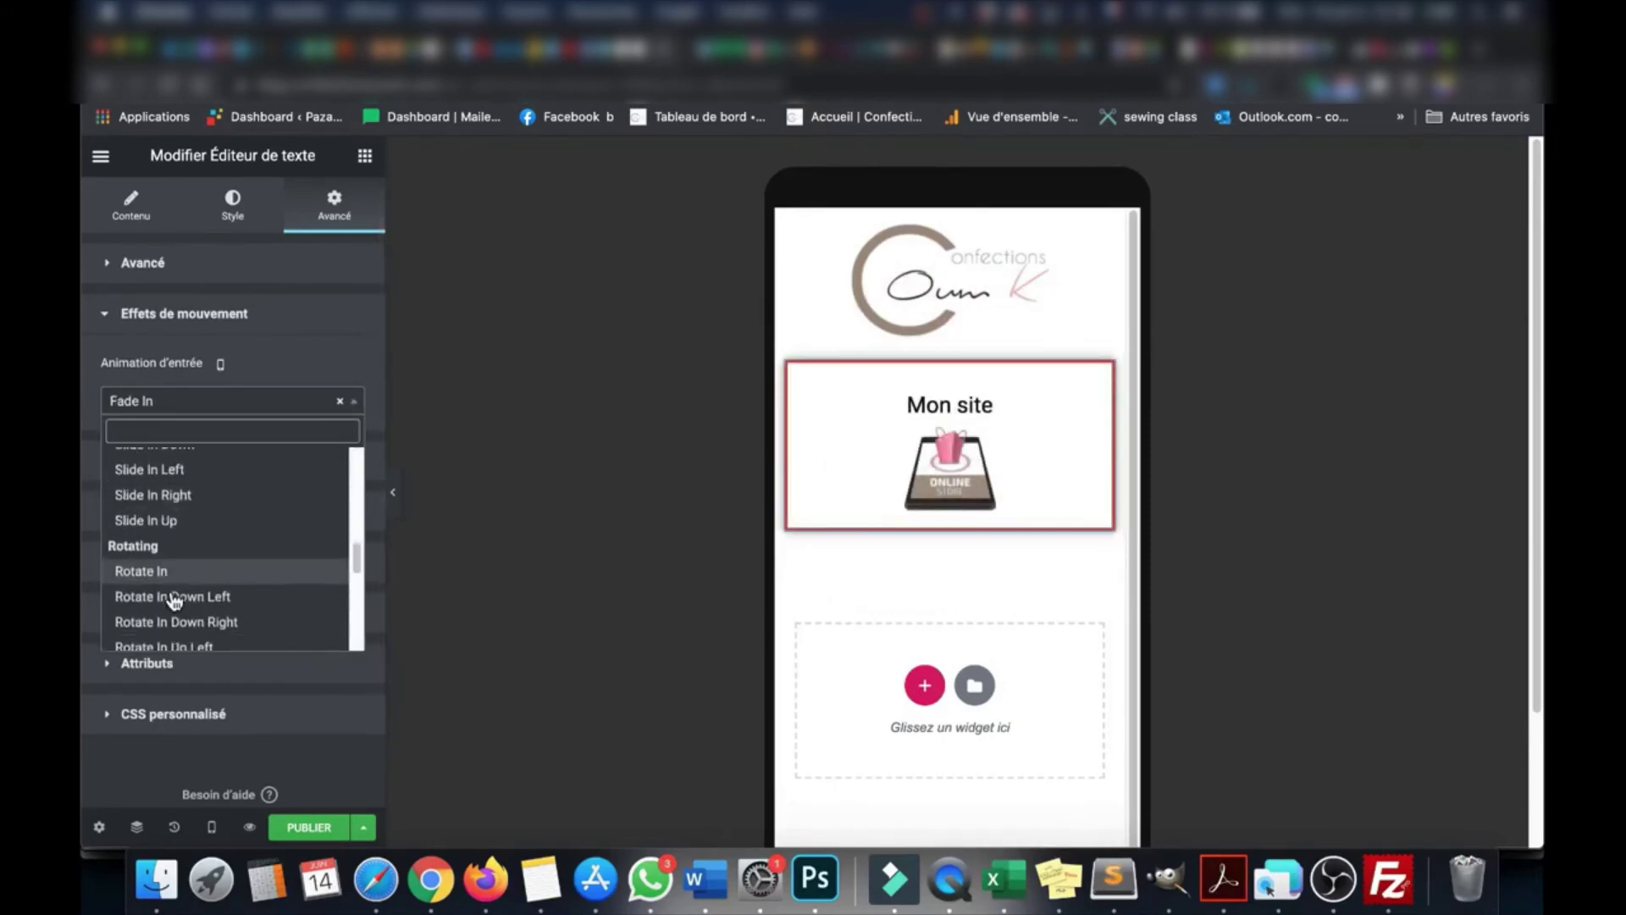
{"action": "left_click", "coordinate": [178, 461]}
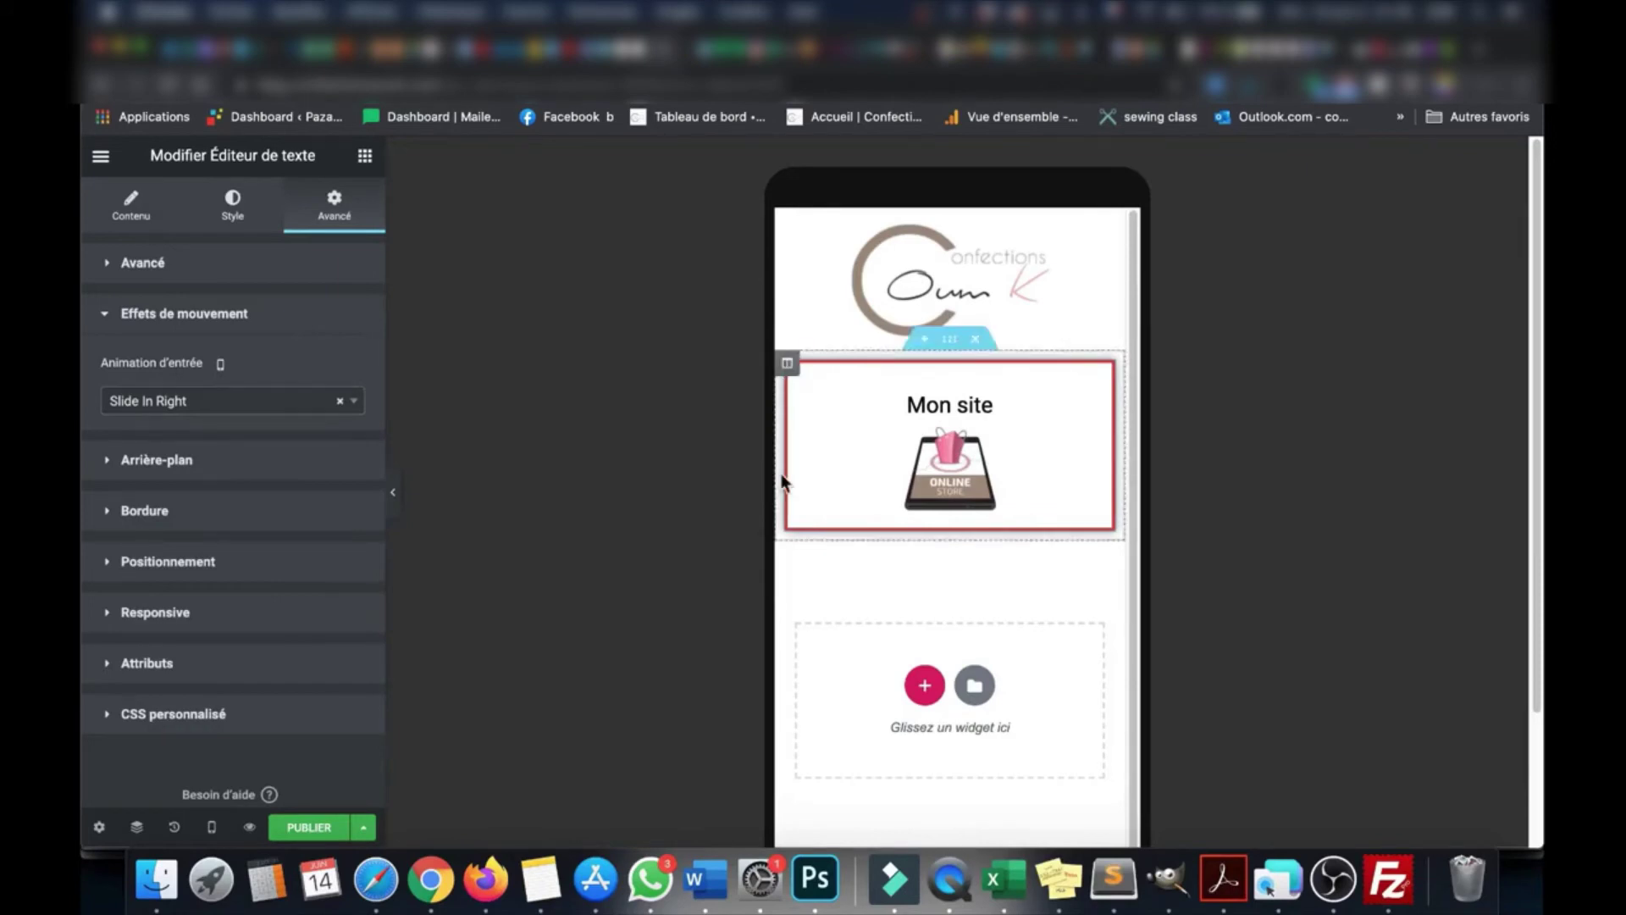
{"action": "left_click", "coordinate": [107, 317]}
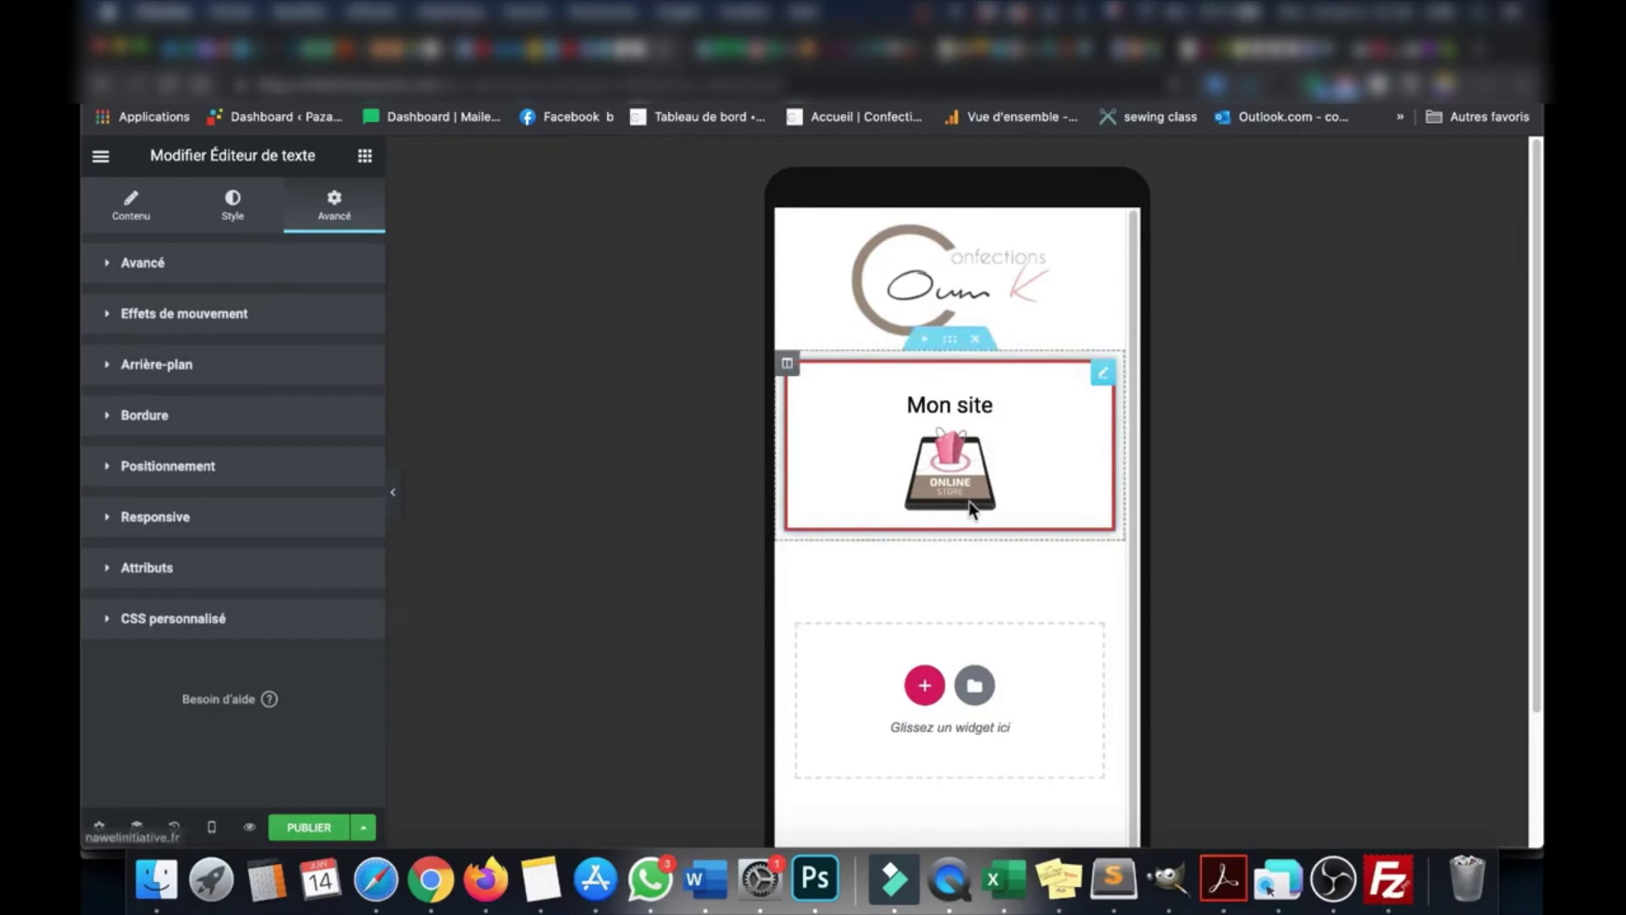
Duplicate the "Mon site" block and change the copy's title to "Mon blog"
{"action": "right_click", "coordinate": [872, 454]}
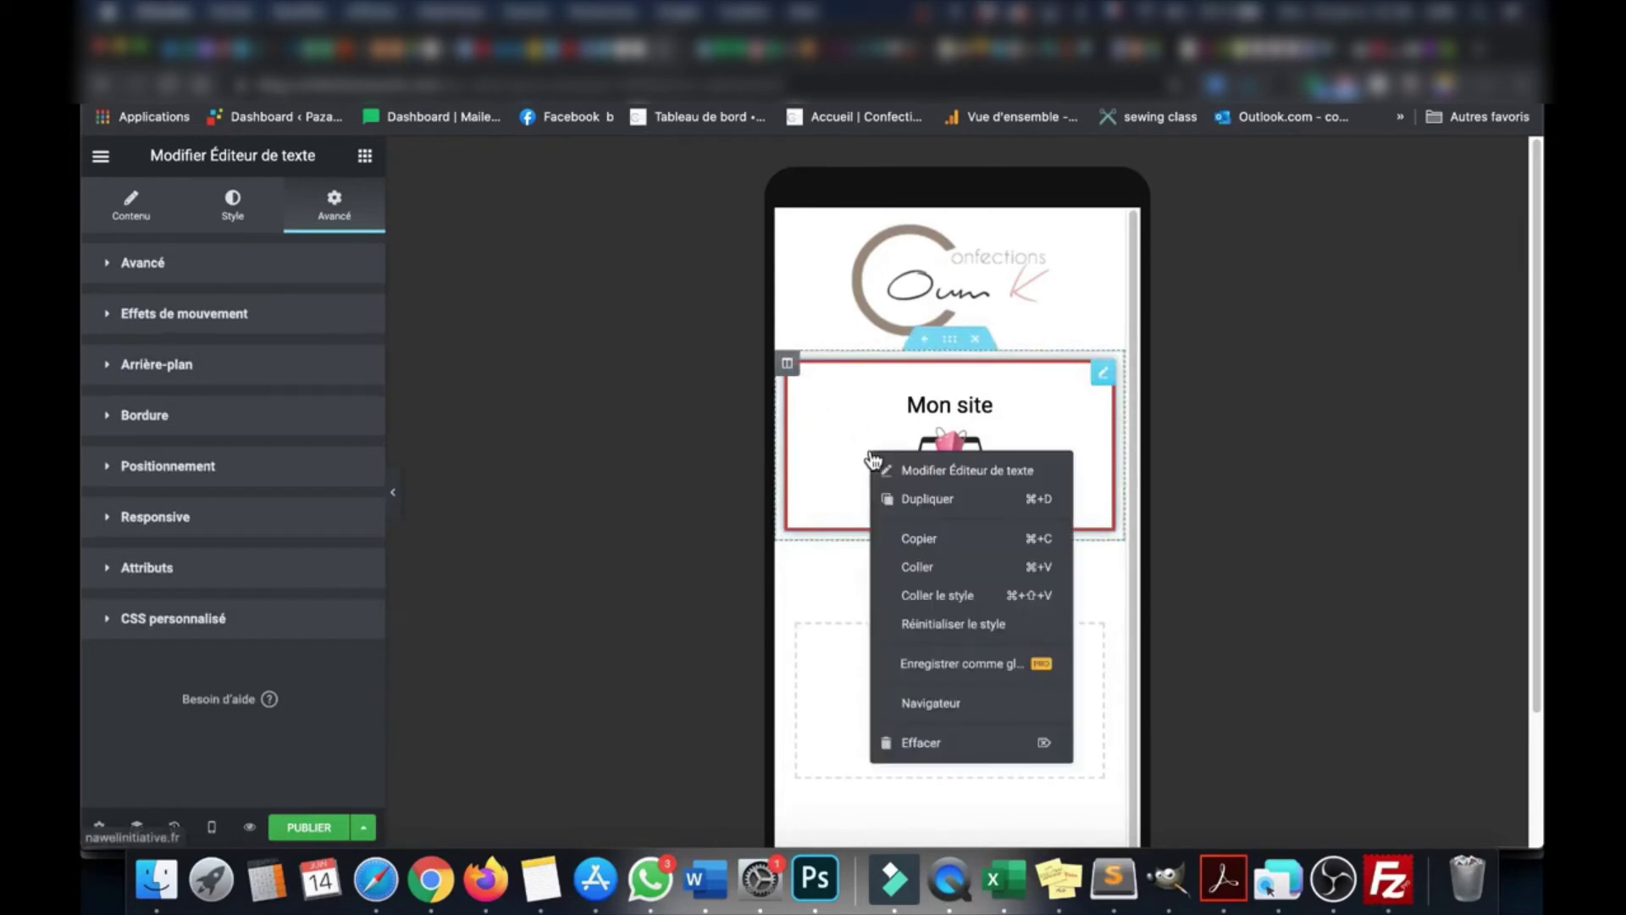
{"action": "left_click", "coordinate": [918, 500]}
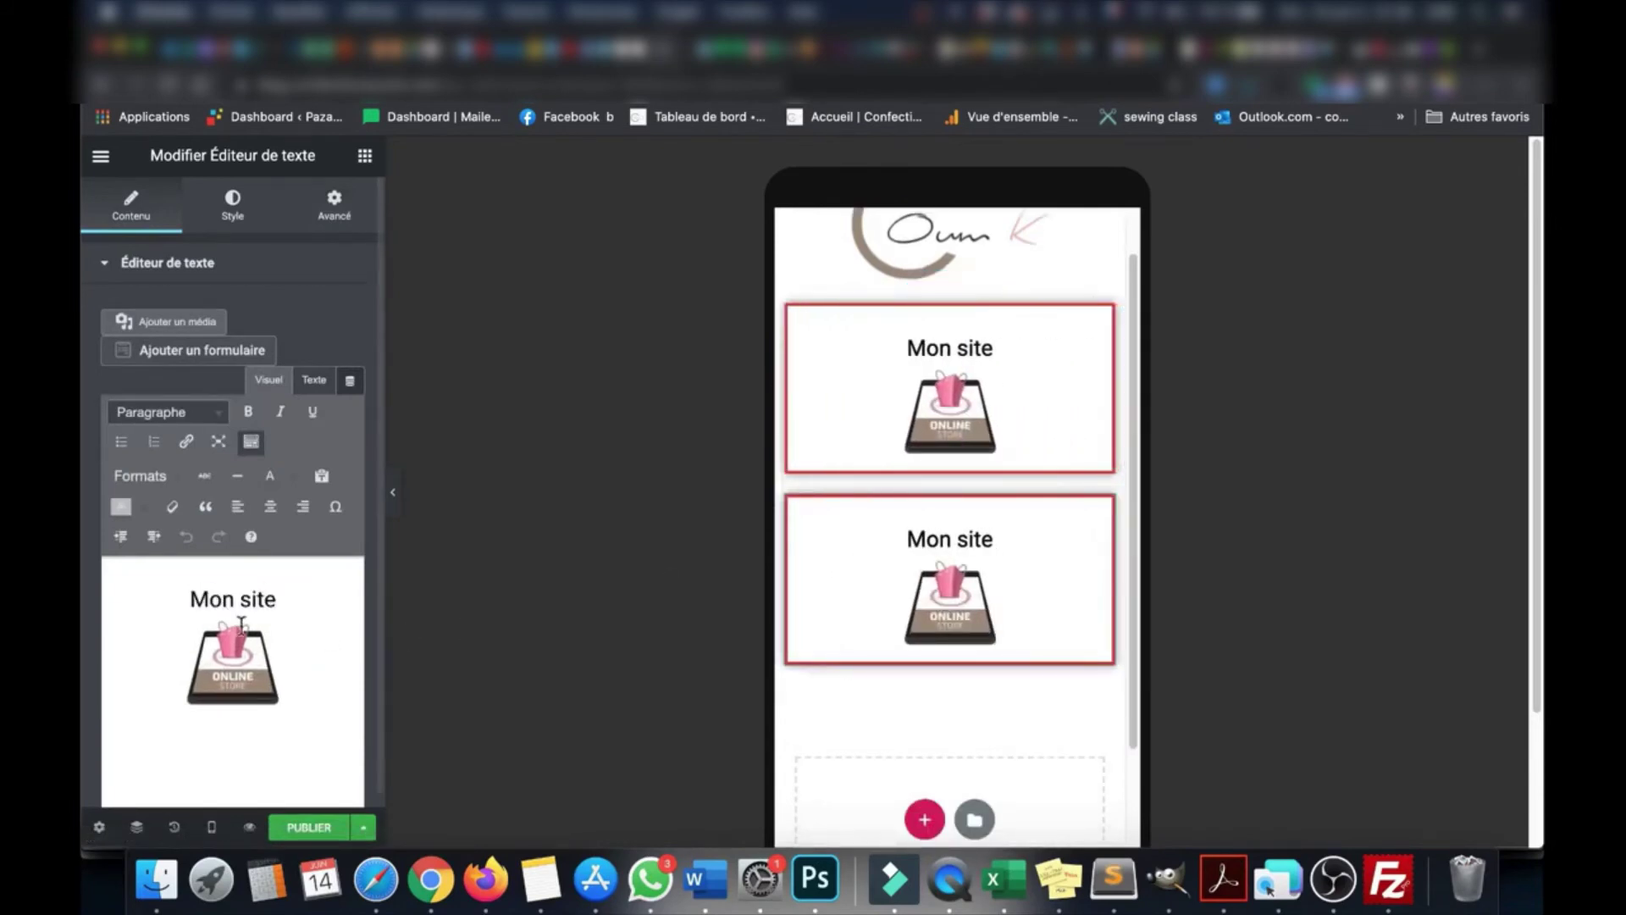
{"action": "triple_click", "coordinate": [252, 599]}
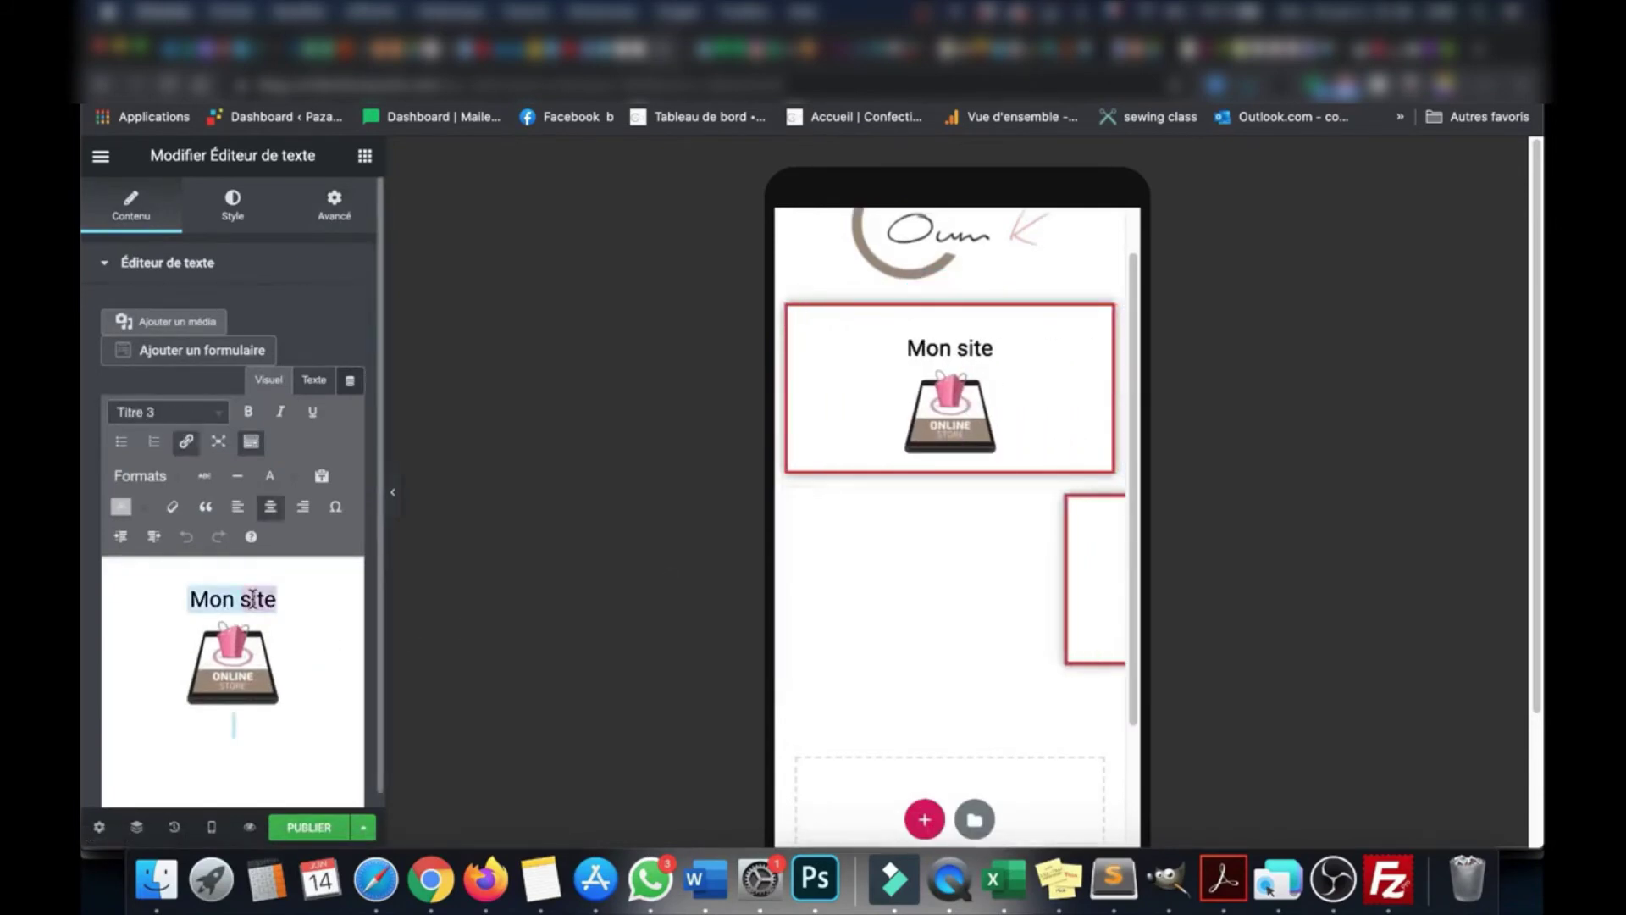
{"action": "type", "text": "Mon blog"}
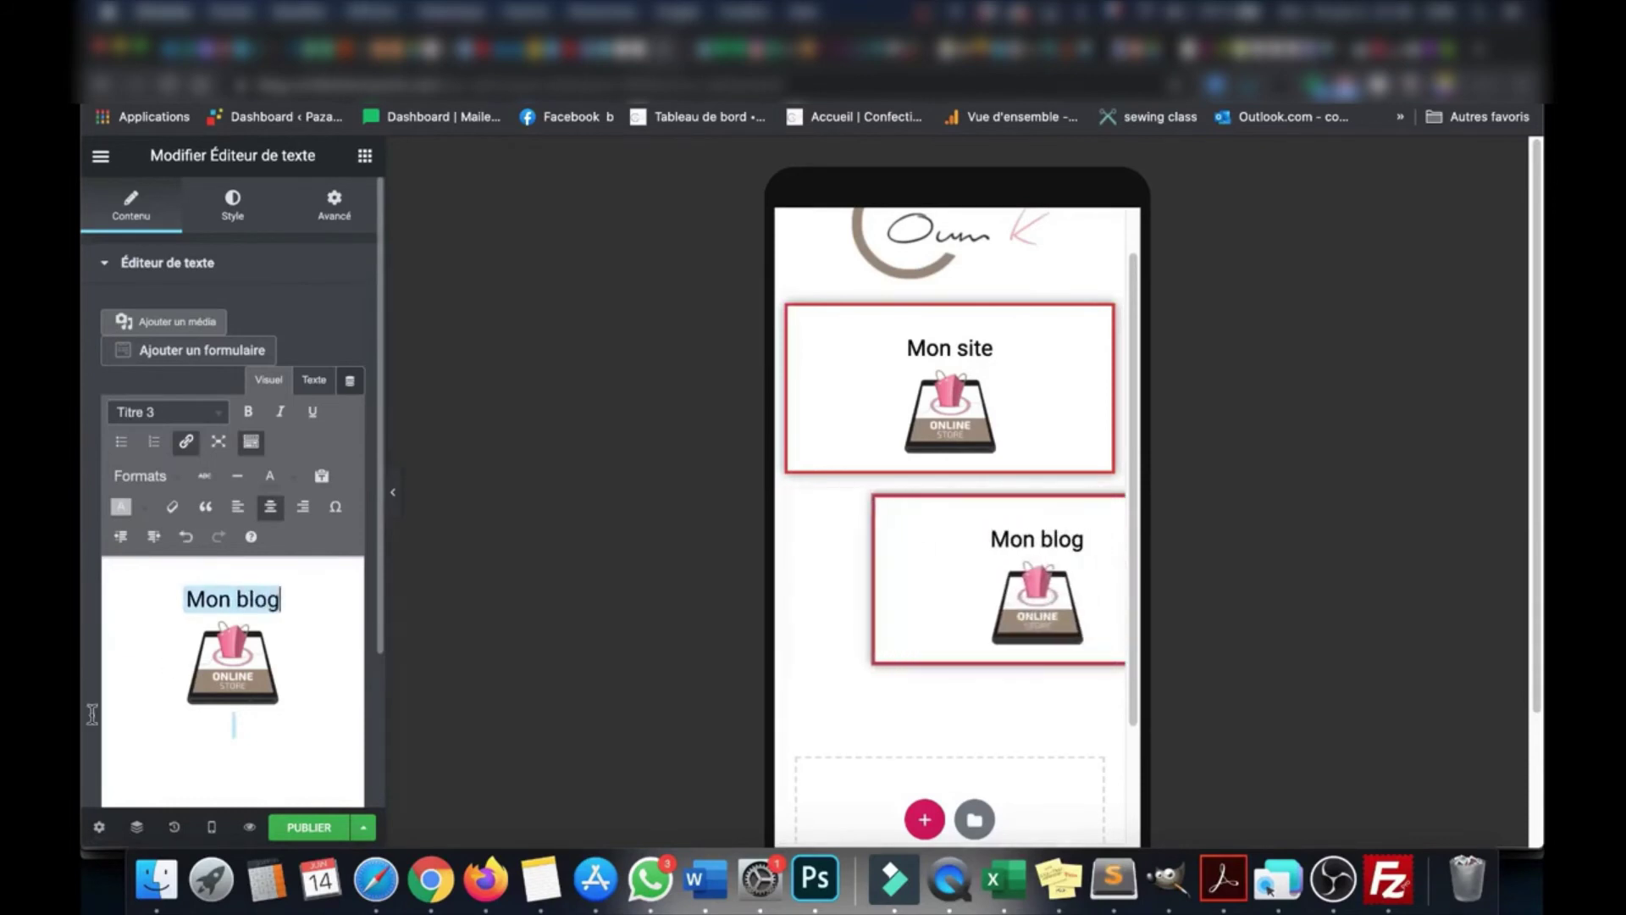
Replace the online store image in the "Mon blog" block with the pink heart mother-and-baby picture from the media library
{"action": "left_click", "coordinate": [251, 691]}
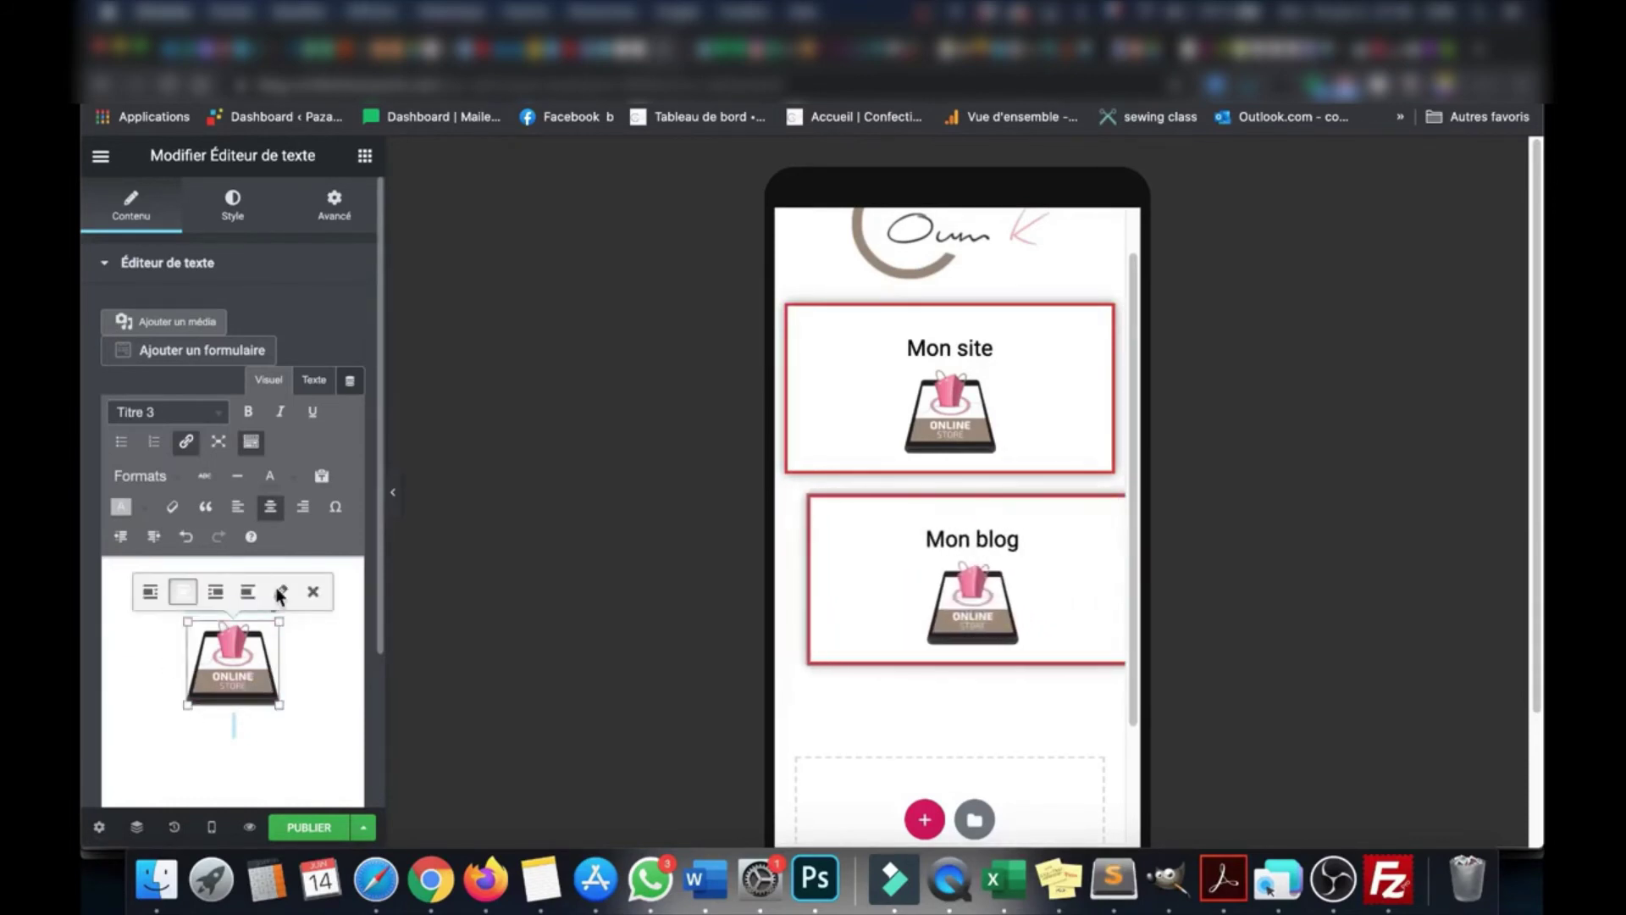
{"action": "left_click", "coordinate": [280, 591]}
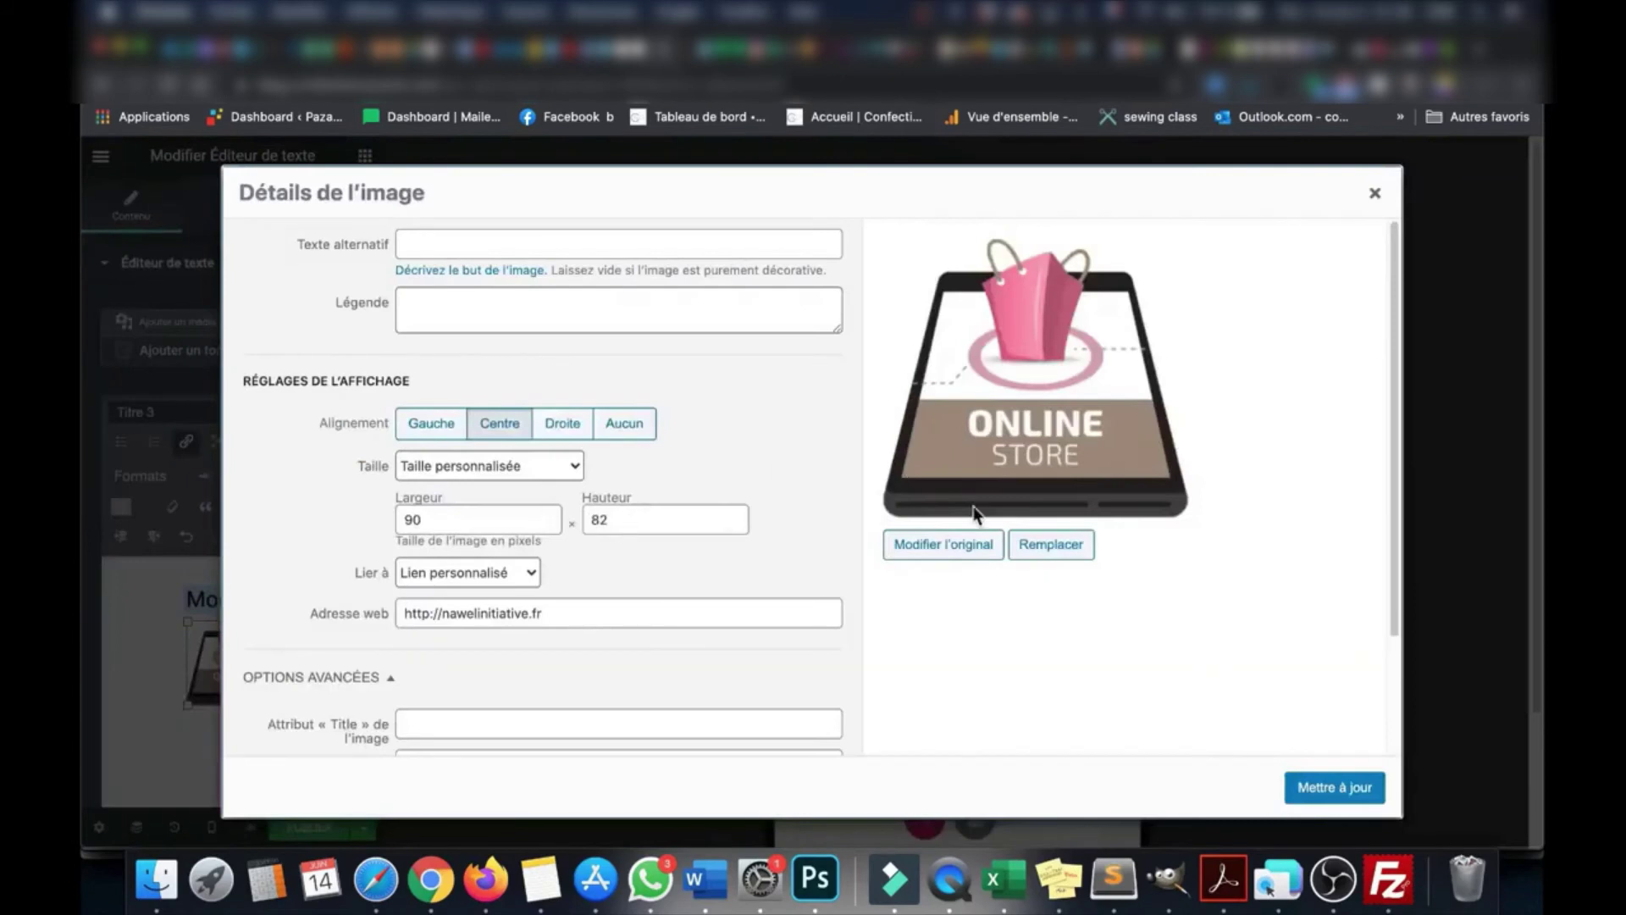
{"action": "left_click", "coordinate": [1050, 546]}
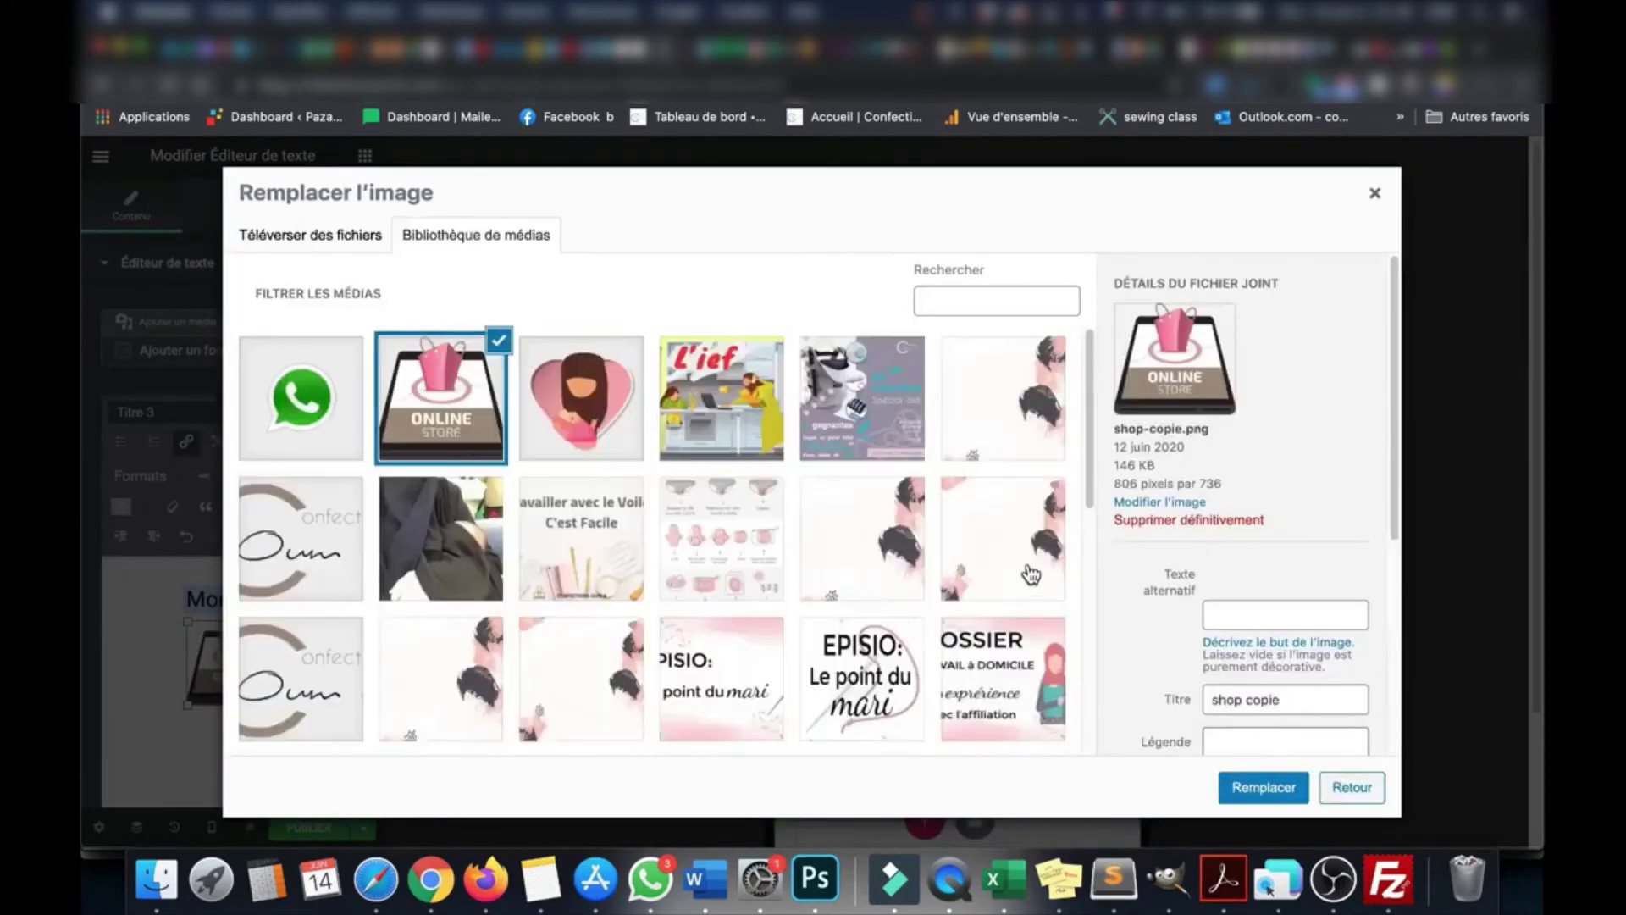
{"action": "left_click", "coordinate": [604, 400]}
{"action": "left_click", "coordinate": [1262, 788]}
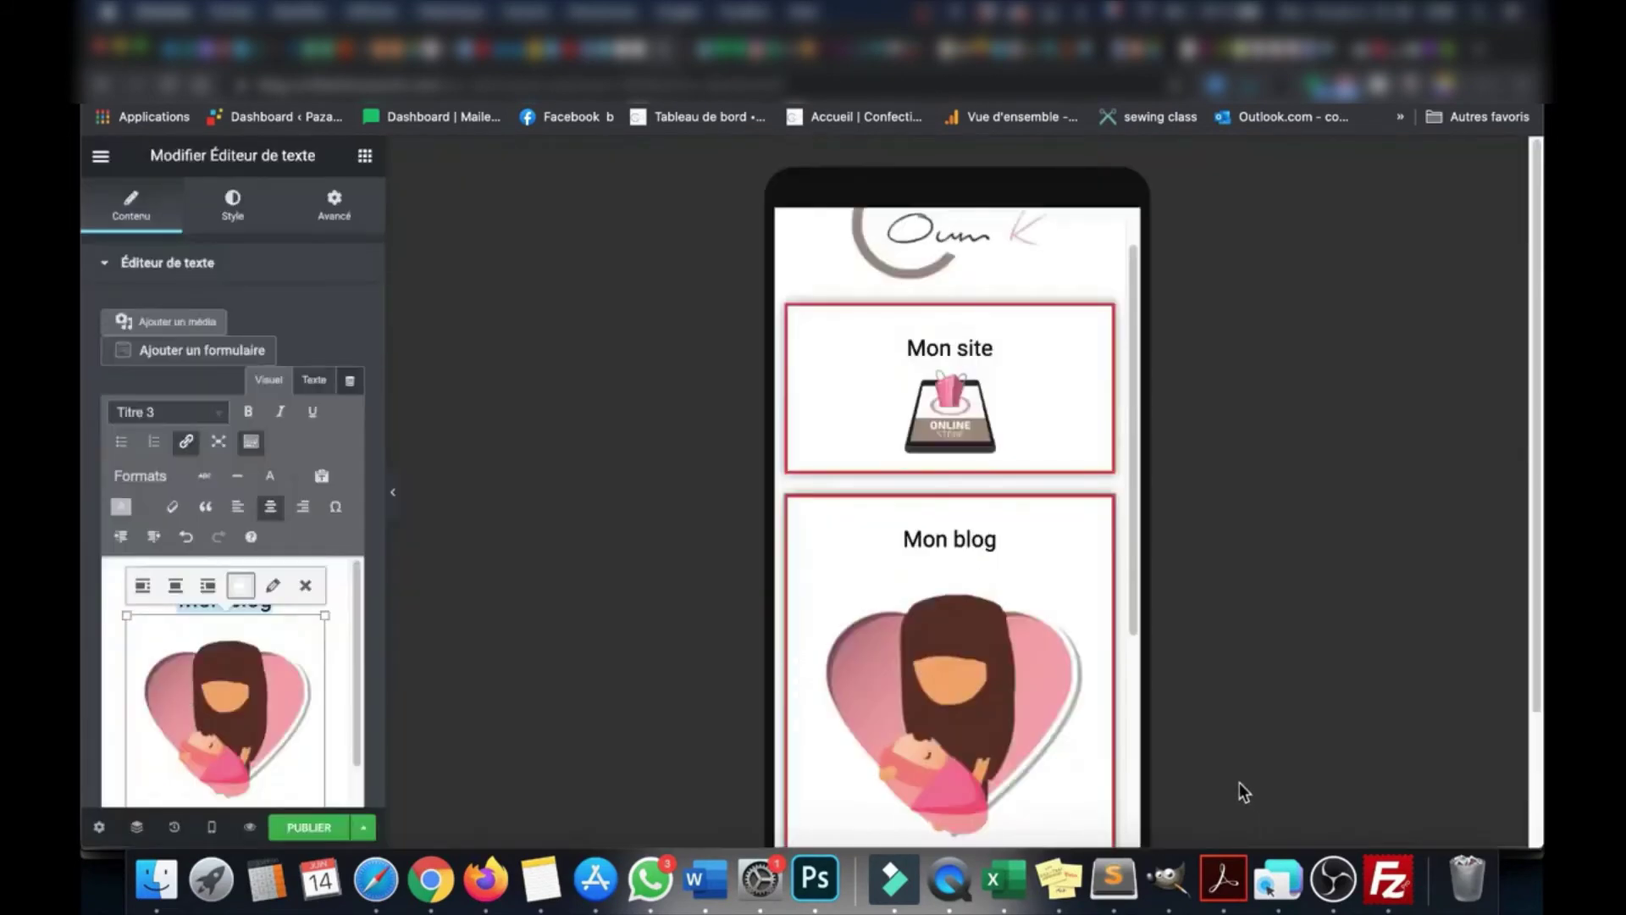
Shrink the heart image in the "Mon blog" block to roughly the store icon's size and centre it
{"action": "left_click_drag", "start_coordinate": [331, 622], "coordinate": [212, 700]}
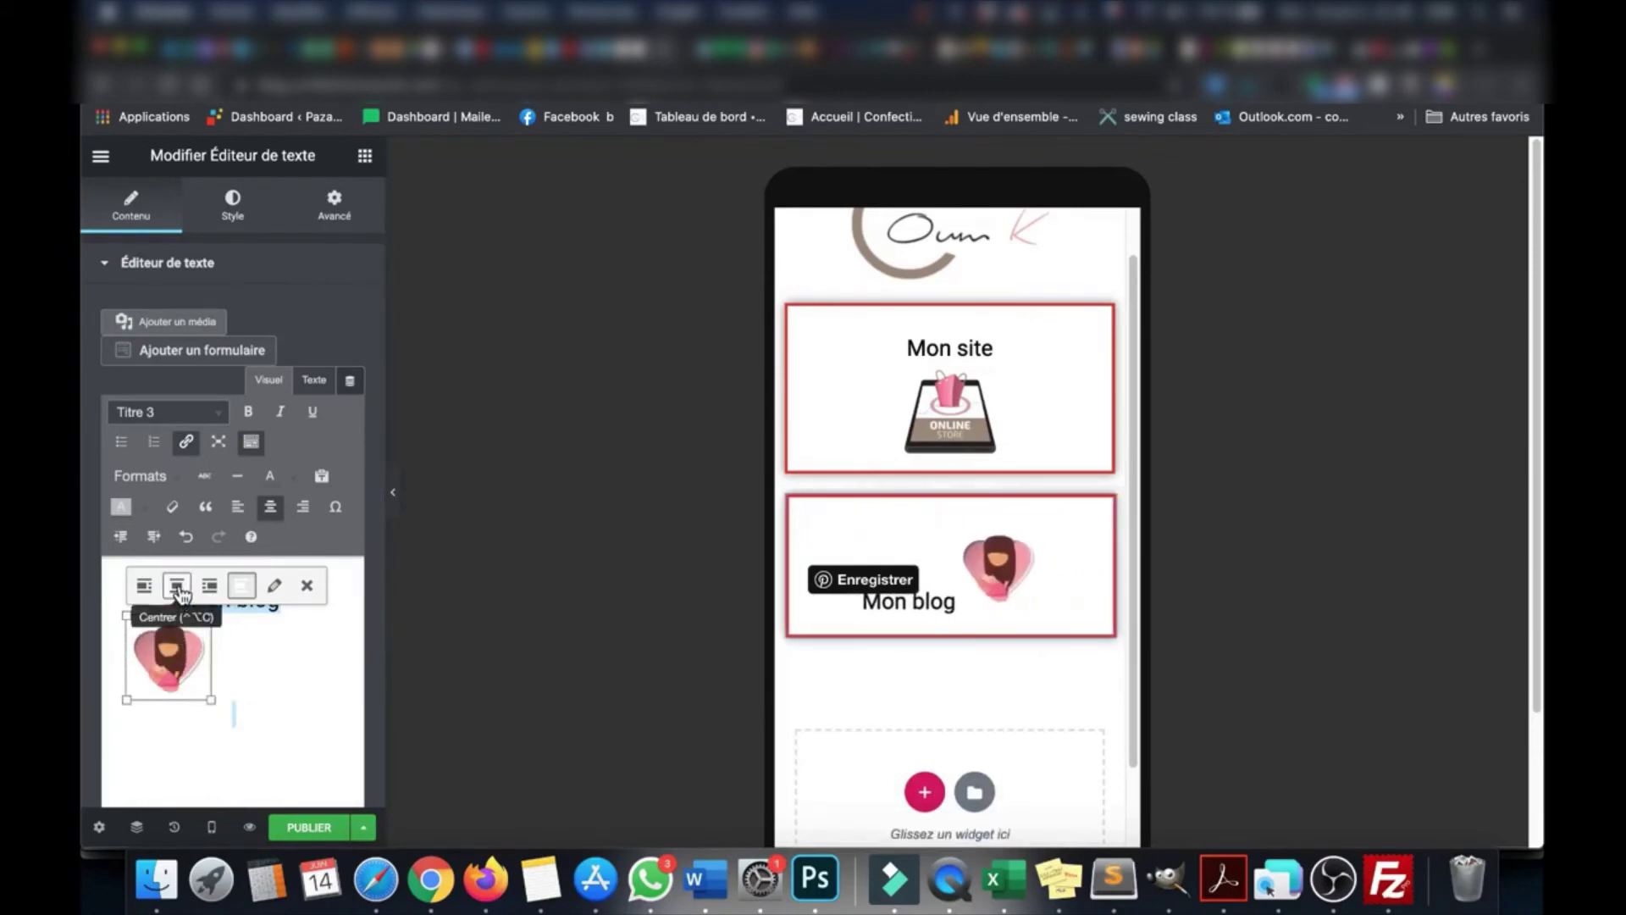
{"action": "left_click", "coordinate": [179, 591]}
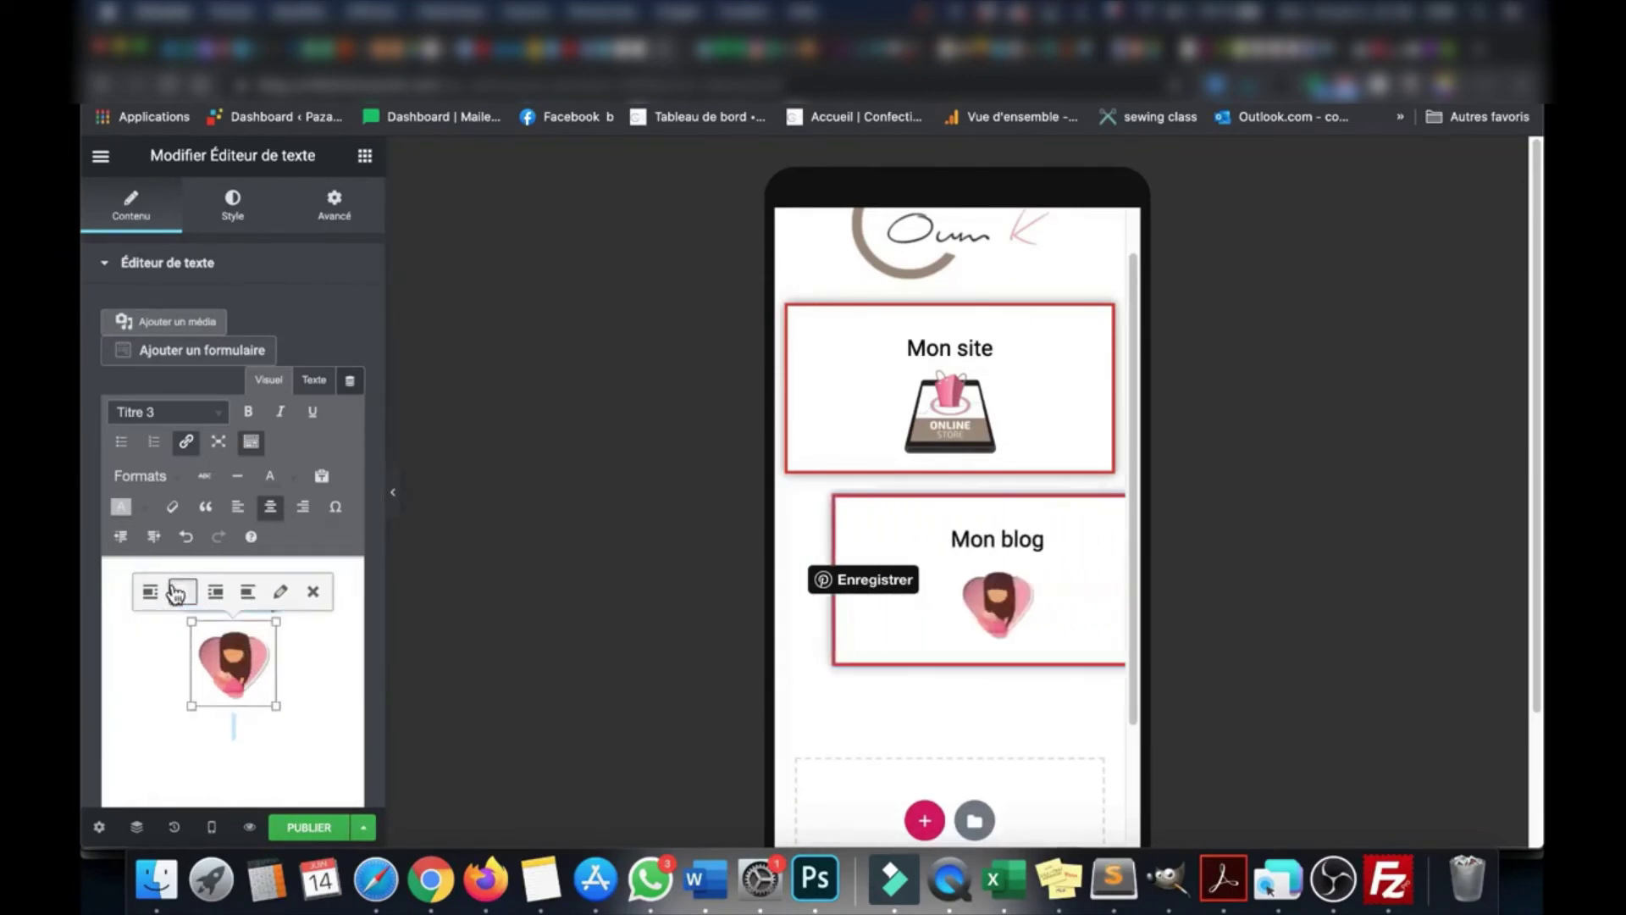
{"action": "left_click", "coordinate": [347, 717]}
Select the "Mon blog" title and image and open their link to check where its address is edited
{"action": "left_click_drag", "start_coordinate": [245, 729], "coordinate": [173, 605]}
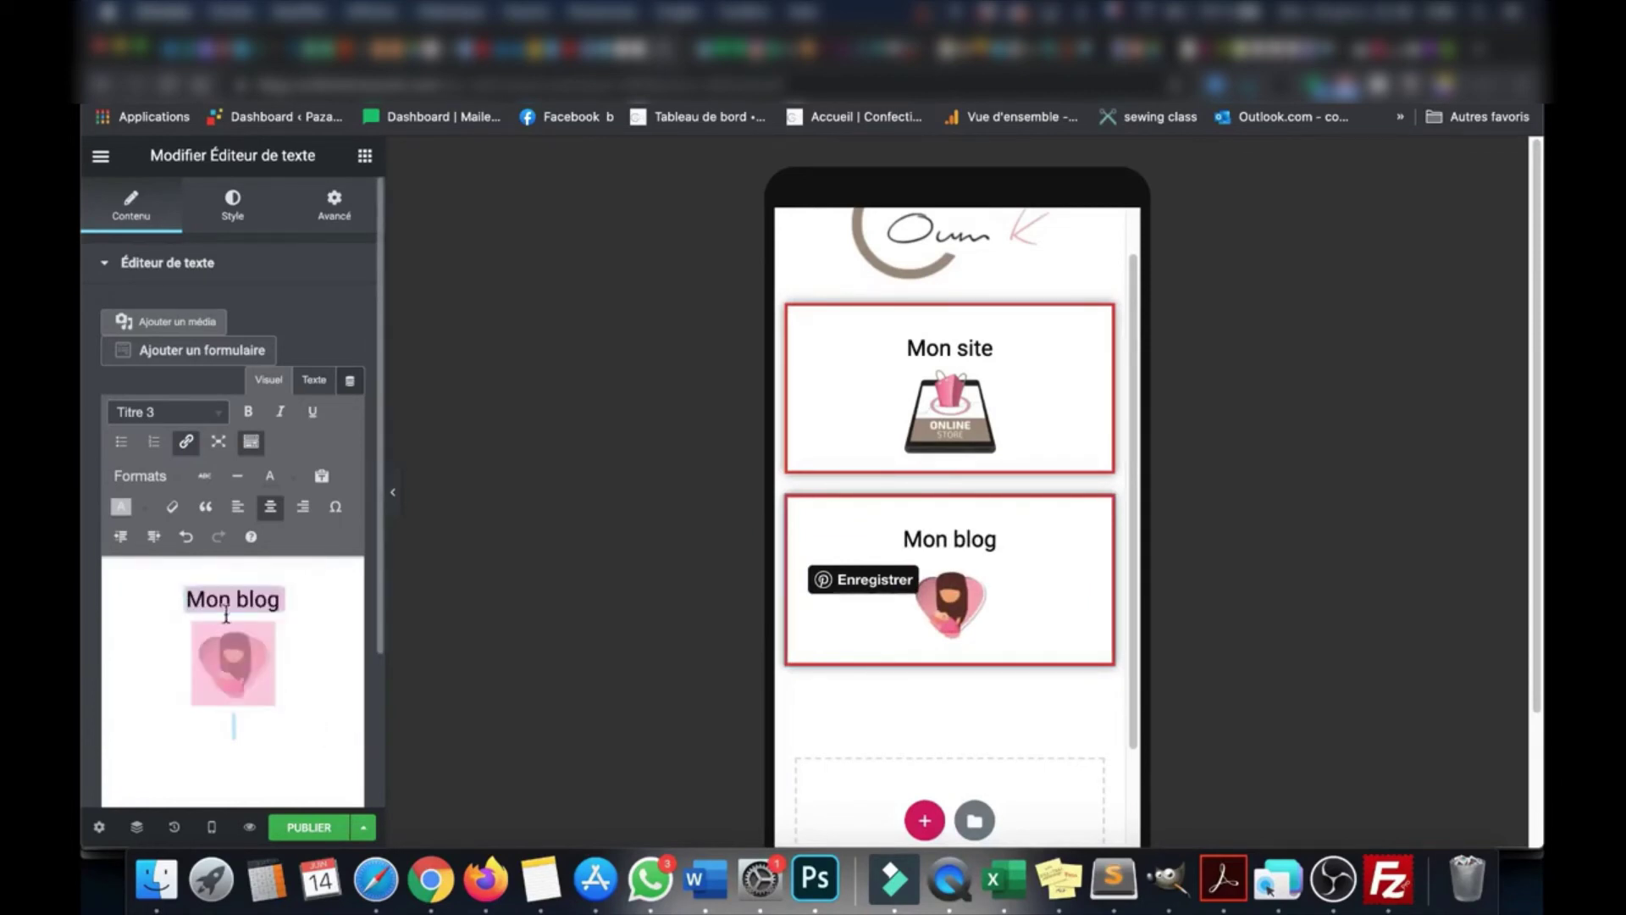
{"action": "left_click", "coordinate": [186, 441]}
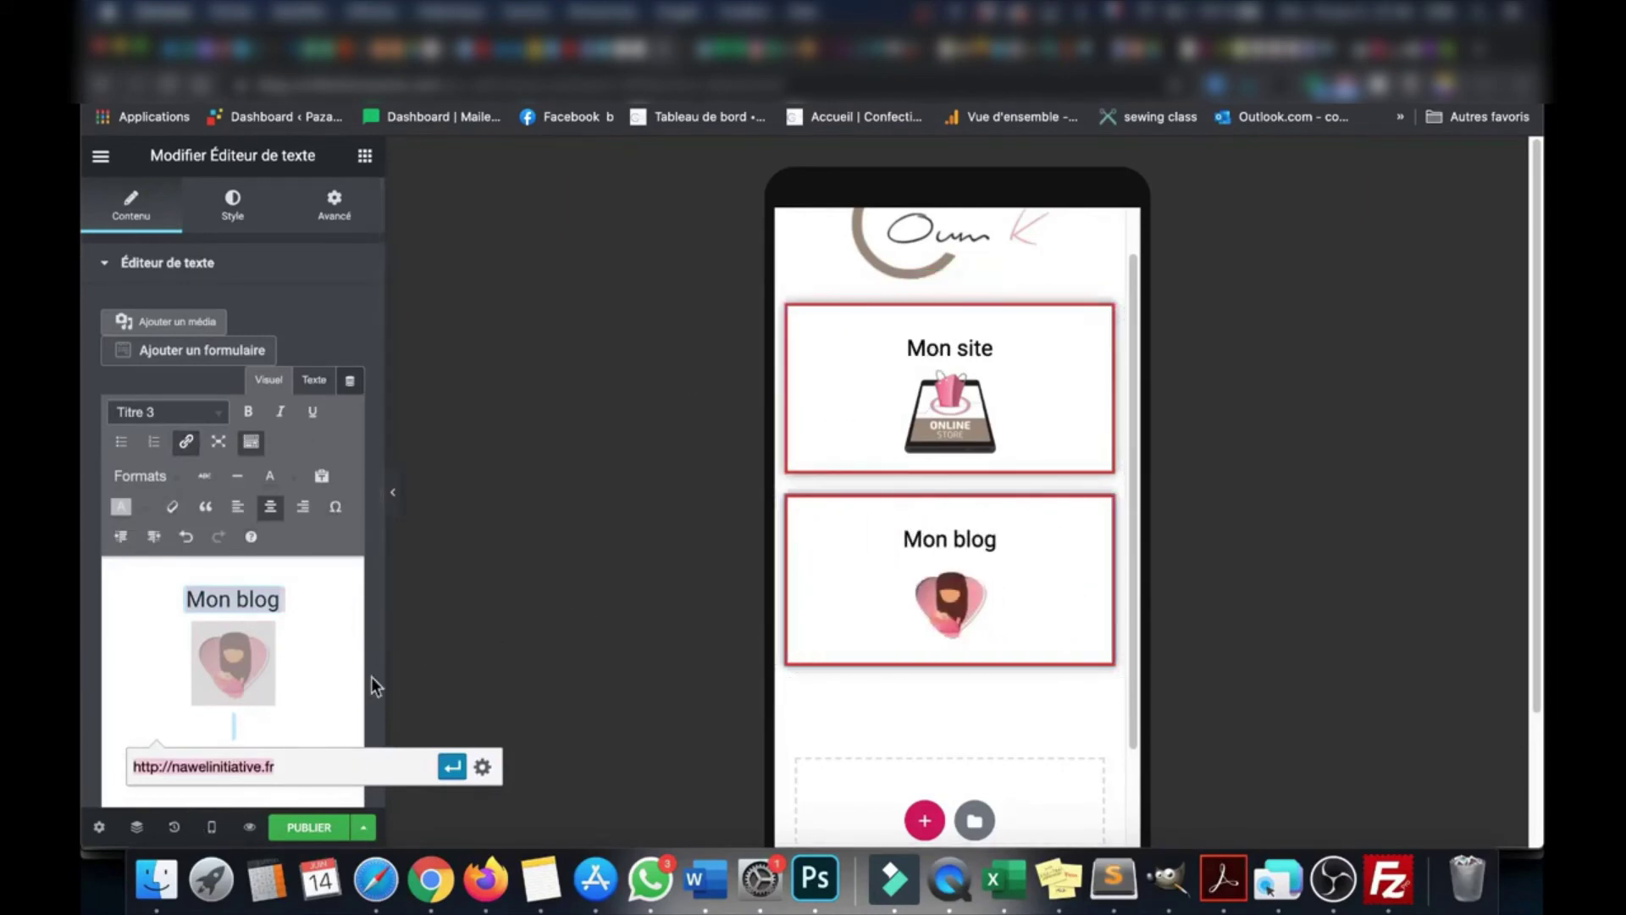
{"action": "left_click", "coordinate": [305, 654]}
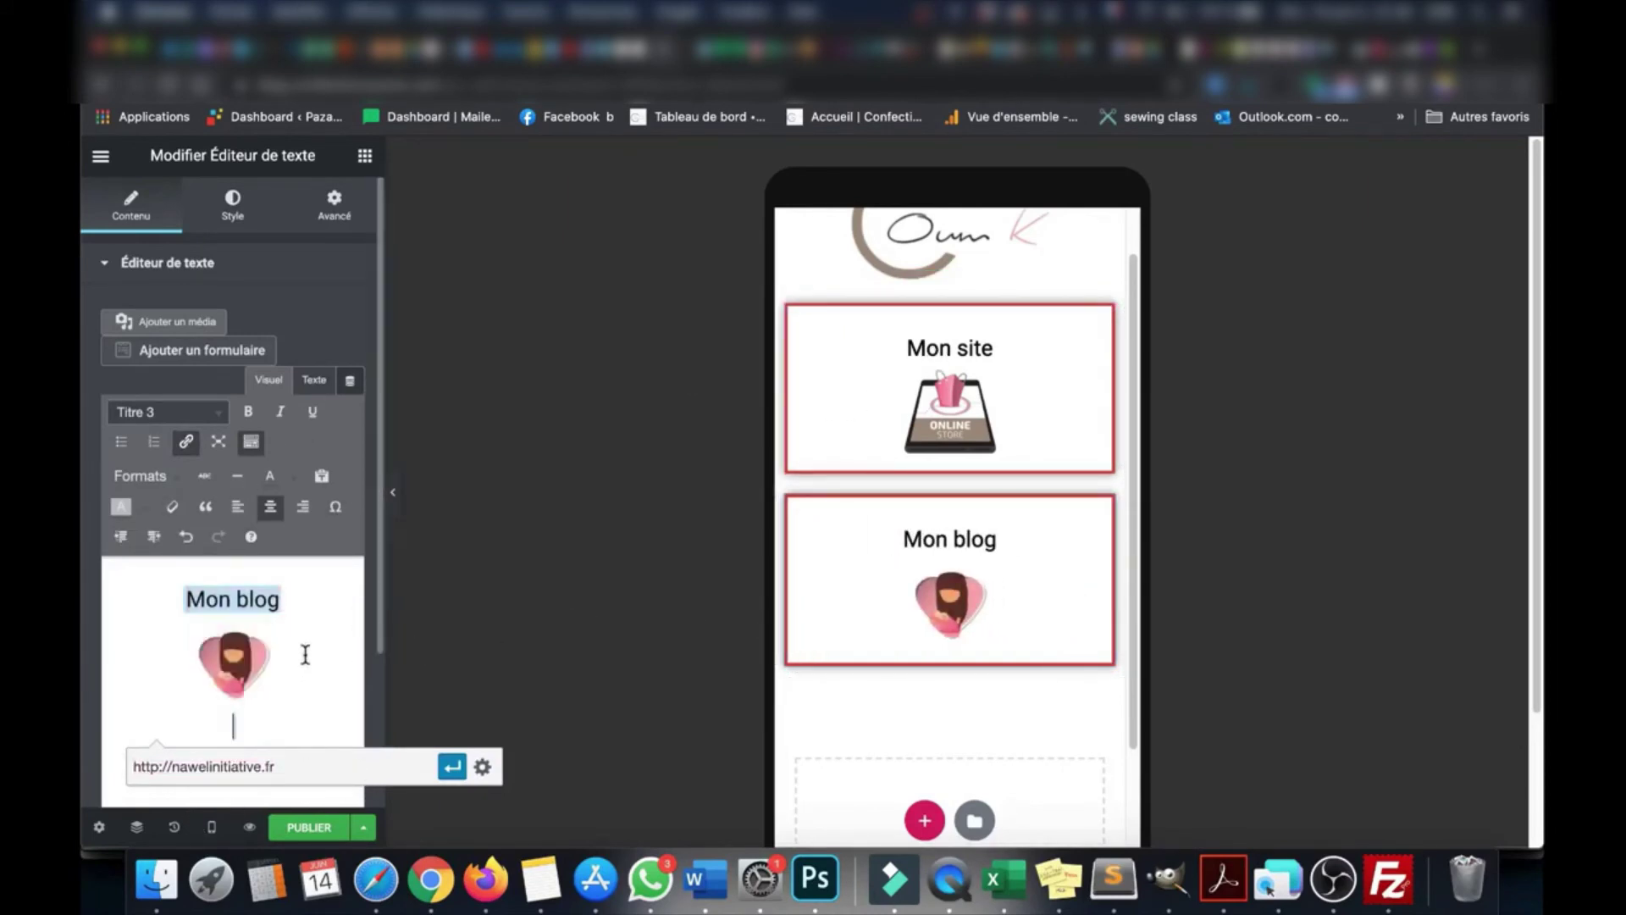
Set the entrance animation of the "Mon blog" block to Slide In Left and collapse the motion effects settings
{"action": "left_click", "coordinate": [233, 204]}
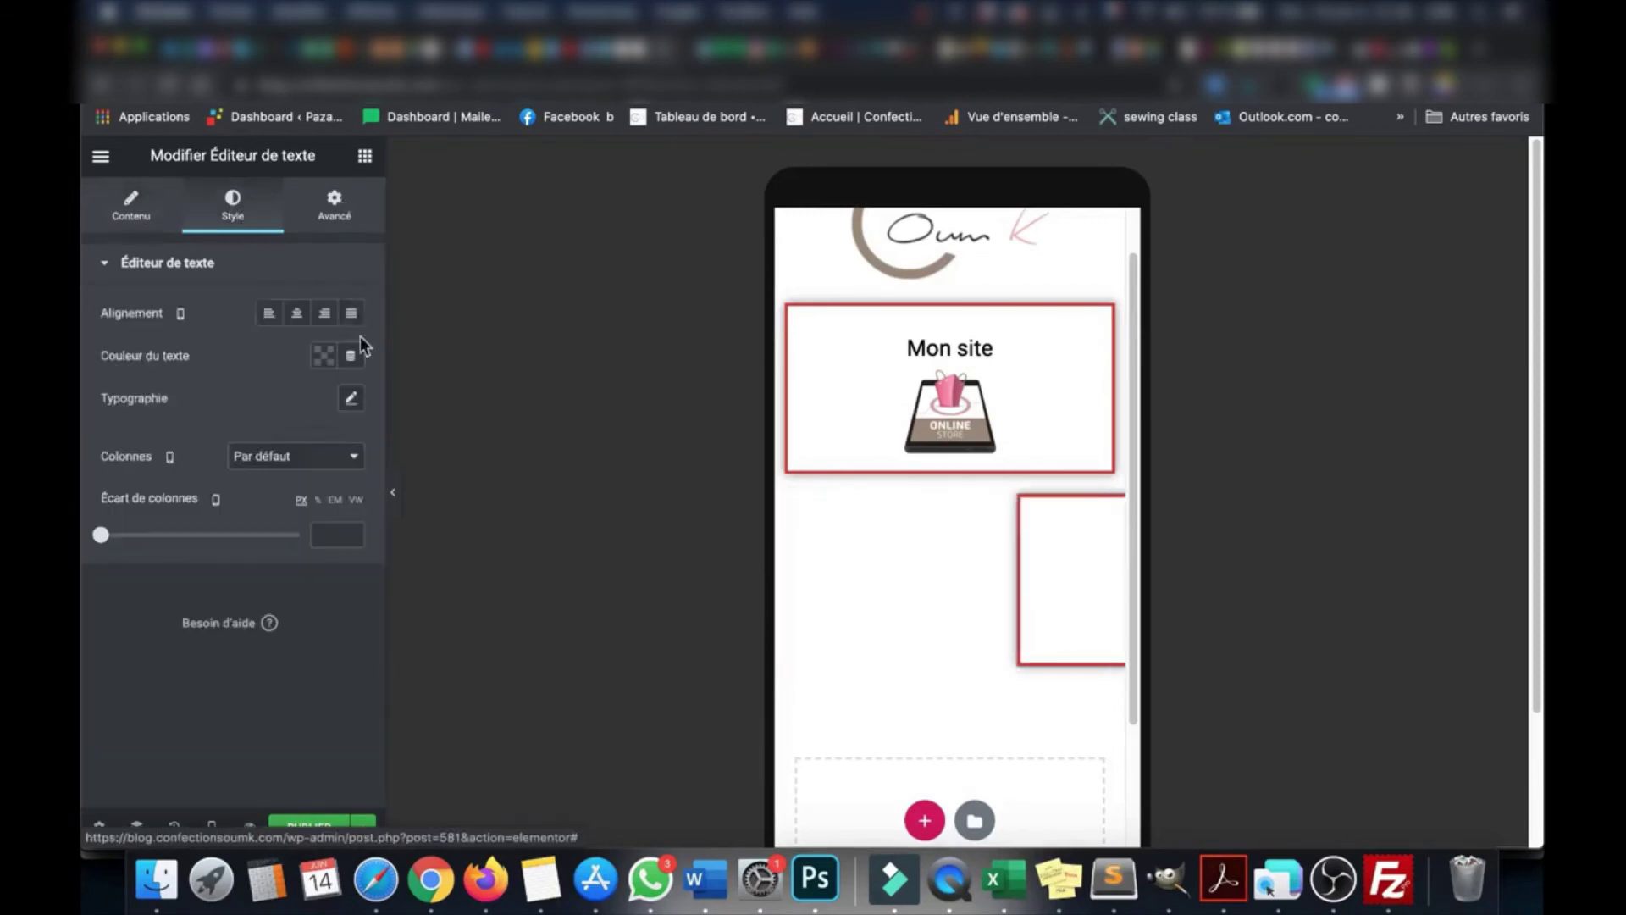
{"action": "left_click", "coordinate": [335, 206]}
{"action": "scroll", "coordinate": [245, 510], "scroll_direction": "down", "scroll_amount": 5}
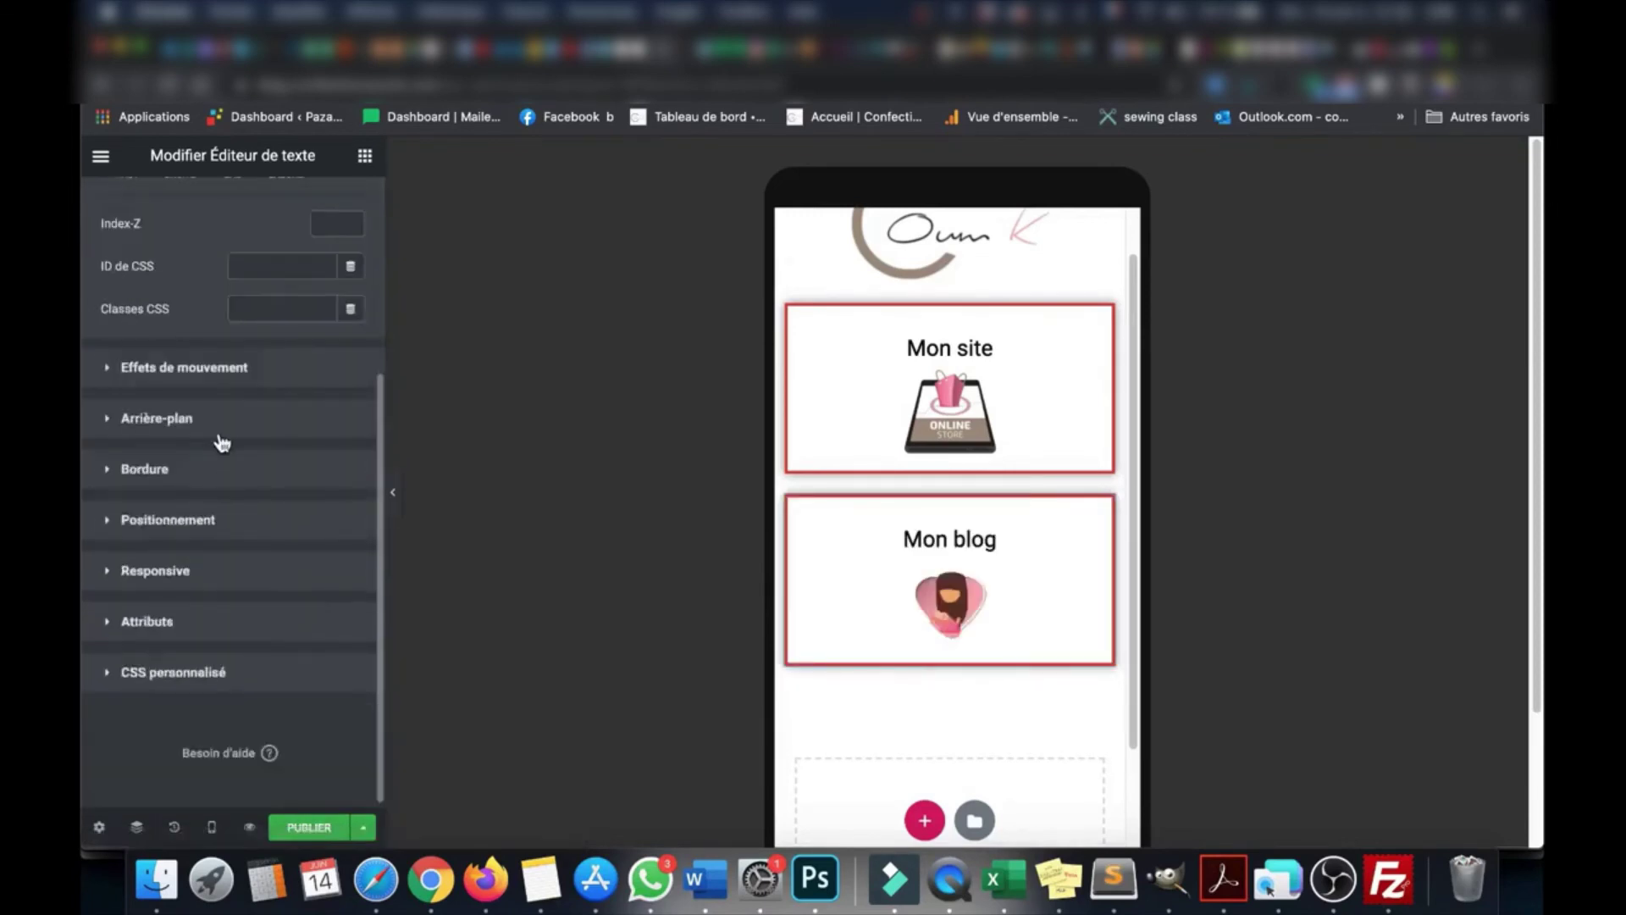
{"action": "left_click", "coordinate": [188, 369]}
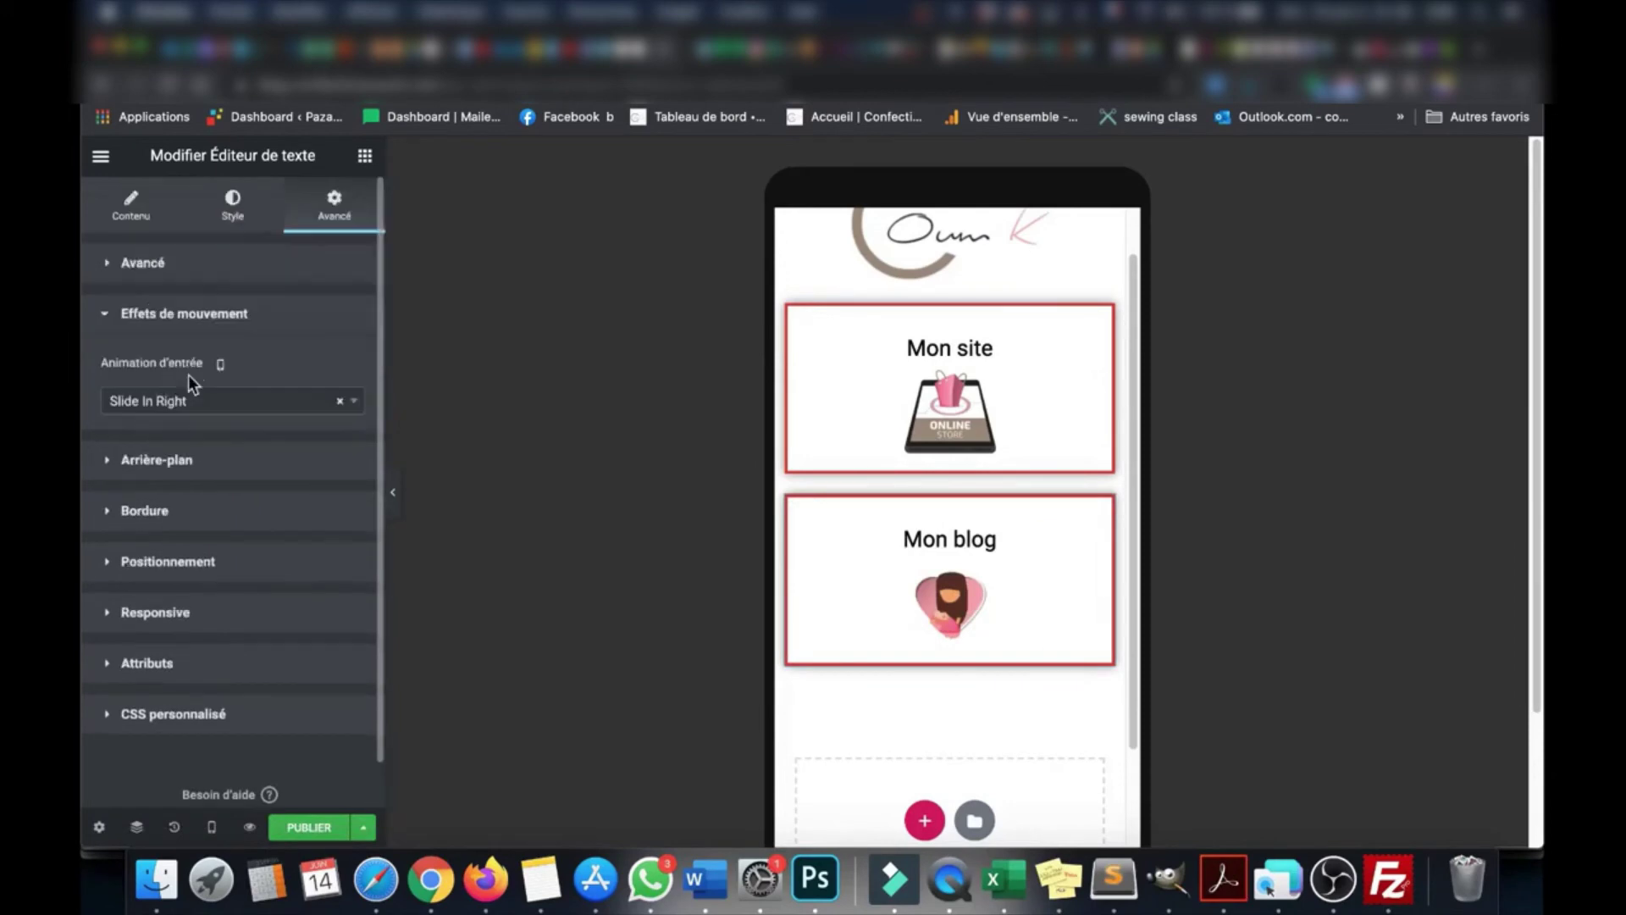
{"action": "left_click", "coordinate": [213, 403]}
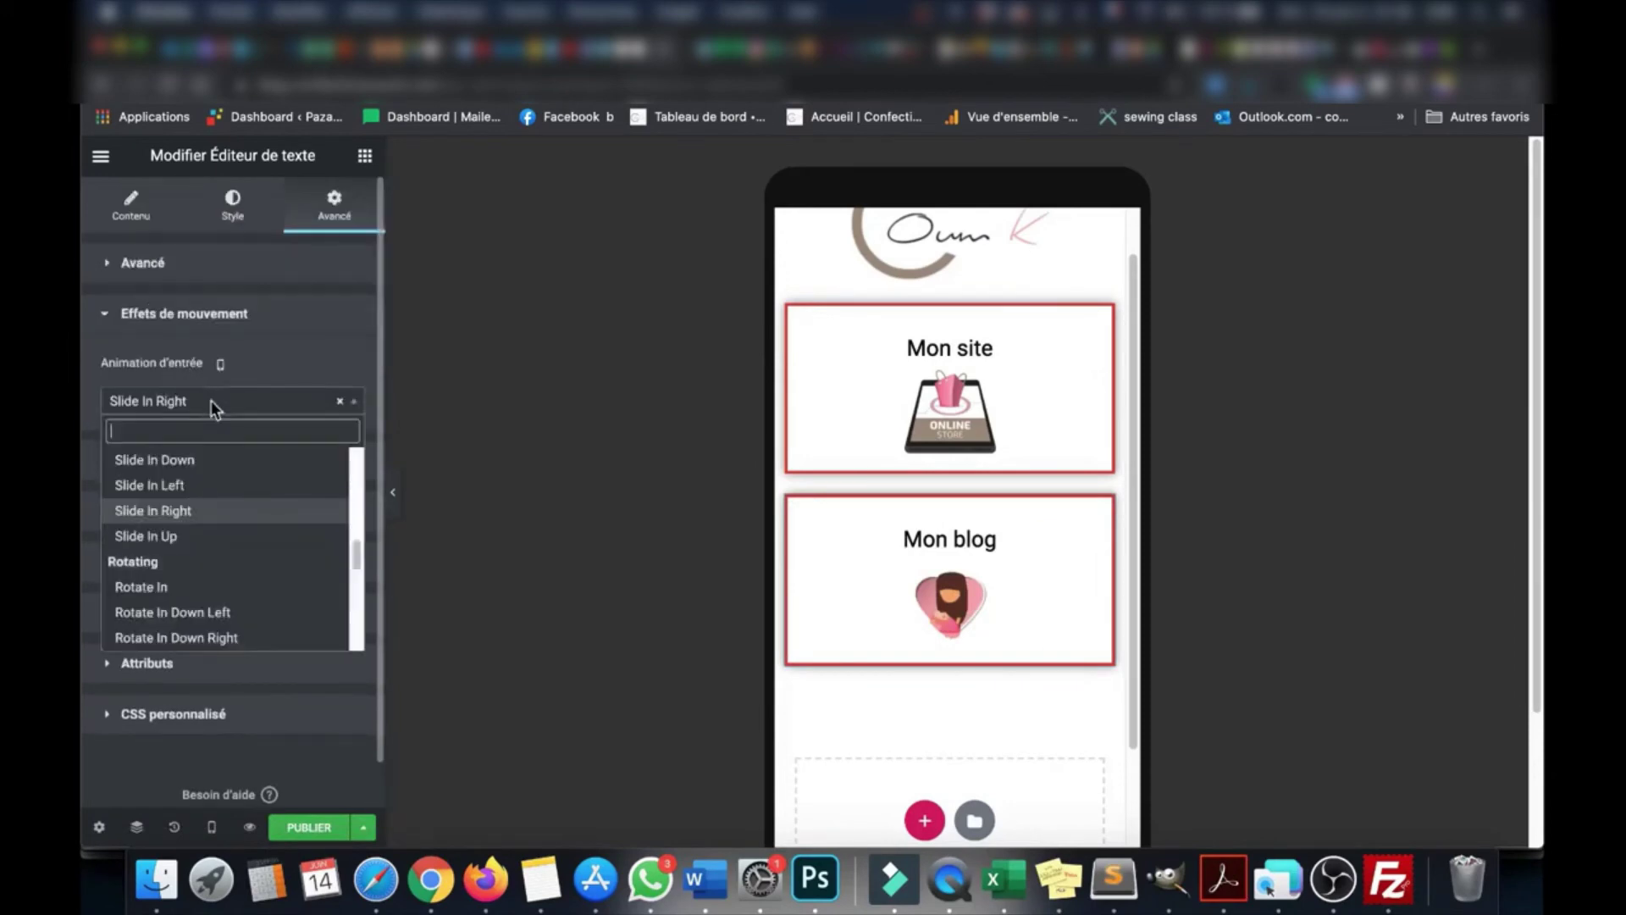
{"action": "left_click", "coordinate": [186, 485]}
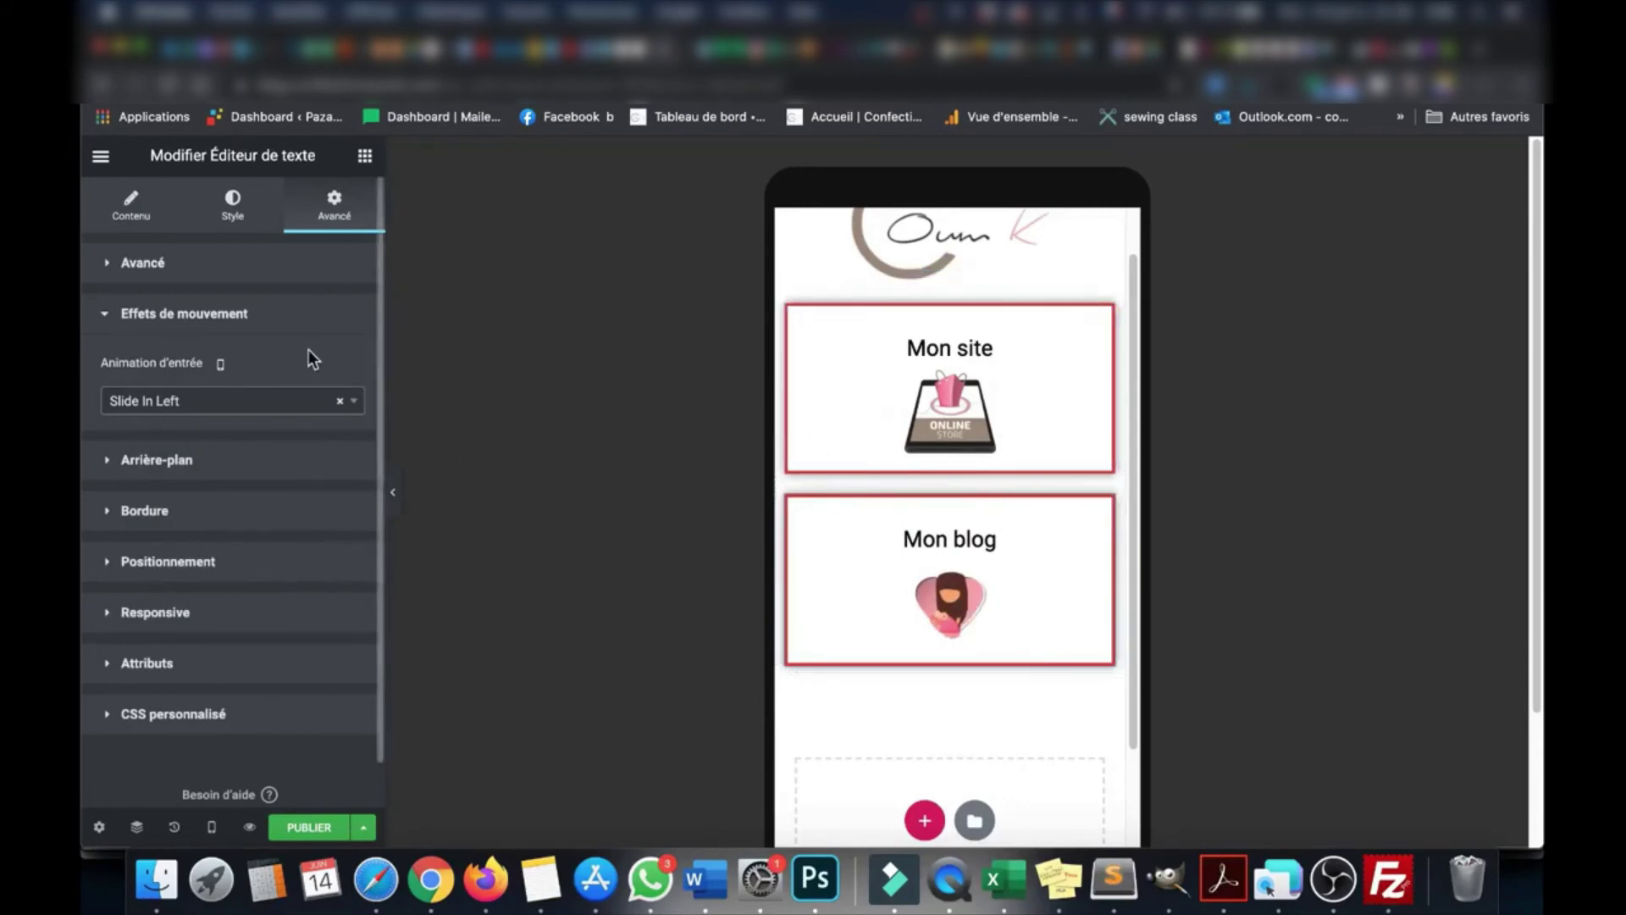
{"action": "left_click", "coordinate": [293, 320]}
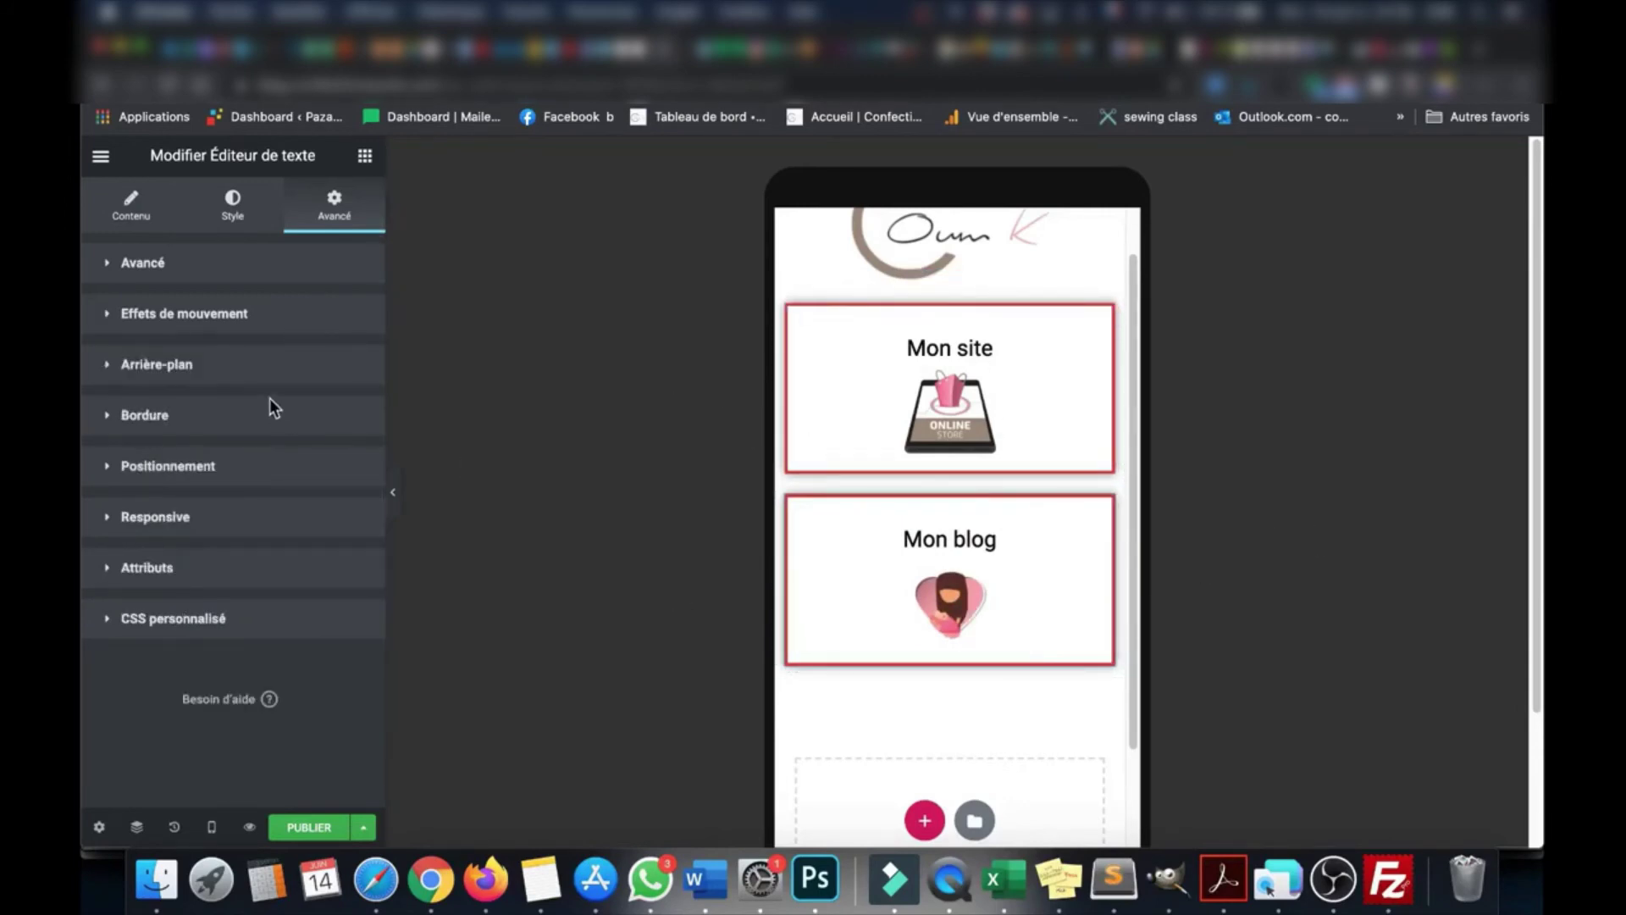
Give the "Mon blog" block a Continue border on hover in green #61CE70
{"action": "left_click", "coordinate": [198, 424]}
{"action": "scroll", "coordinate": [136, 474], "scroll_direction": "down", "scroll_amount": 3}
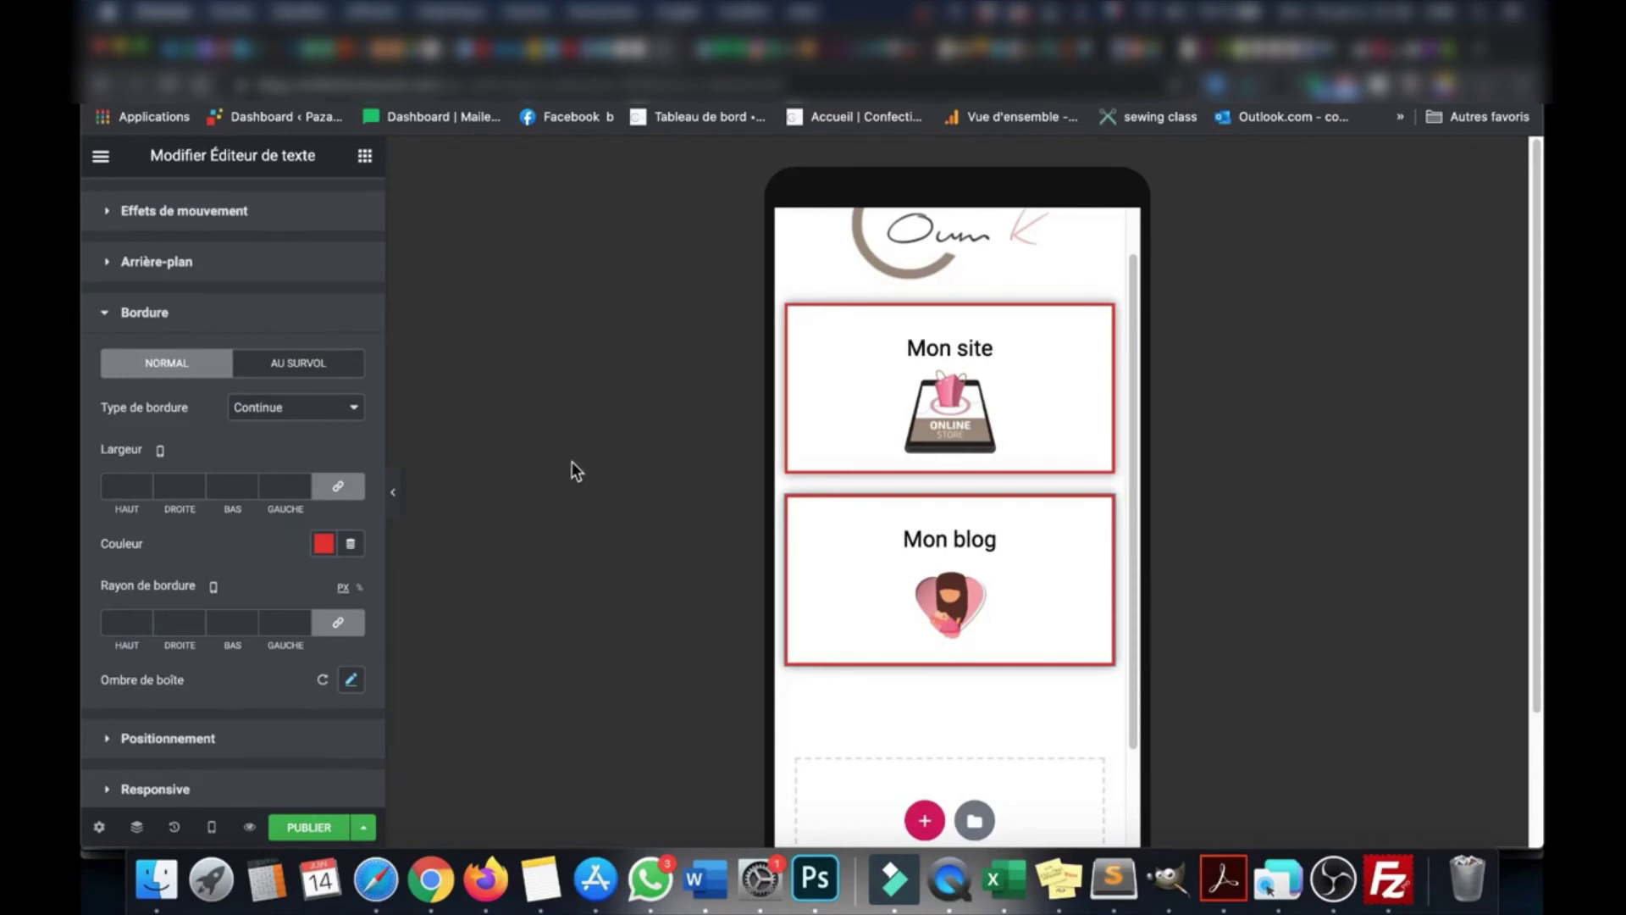
{"action": "left_click", "coordinate": [312, 365]}
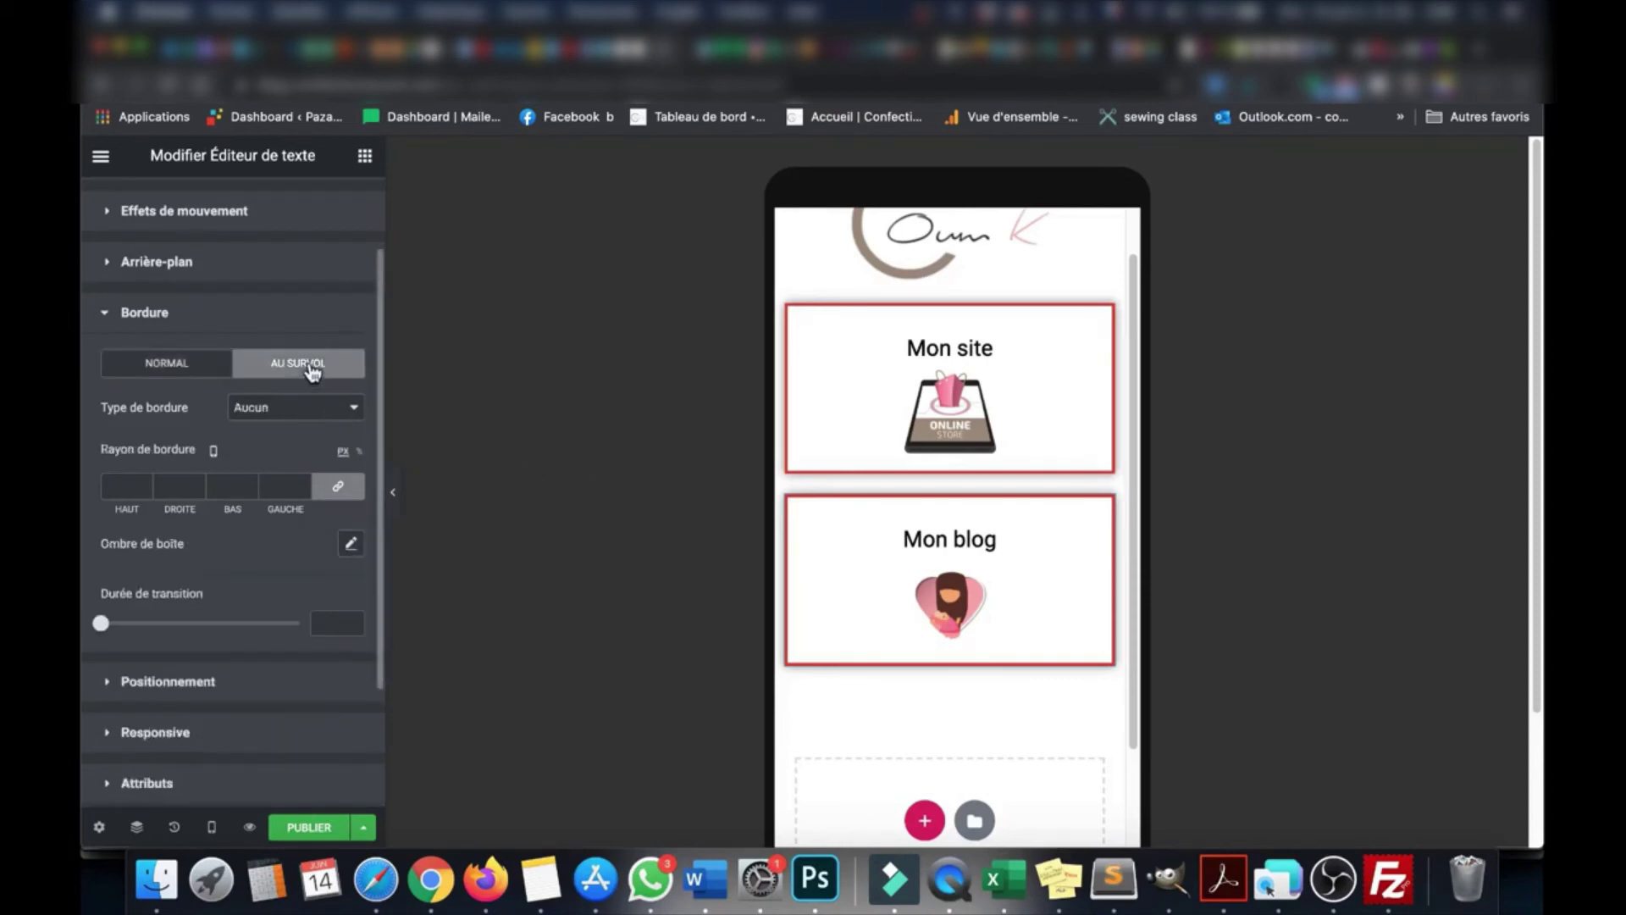
{"action": "scroll", "coordinate": [313, 446], "scroll_direction": "down", "scroll_amount": 3}
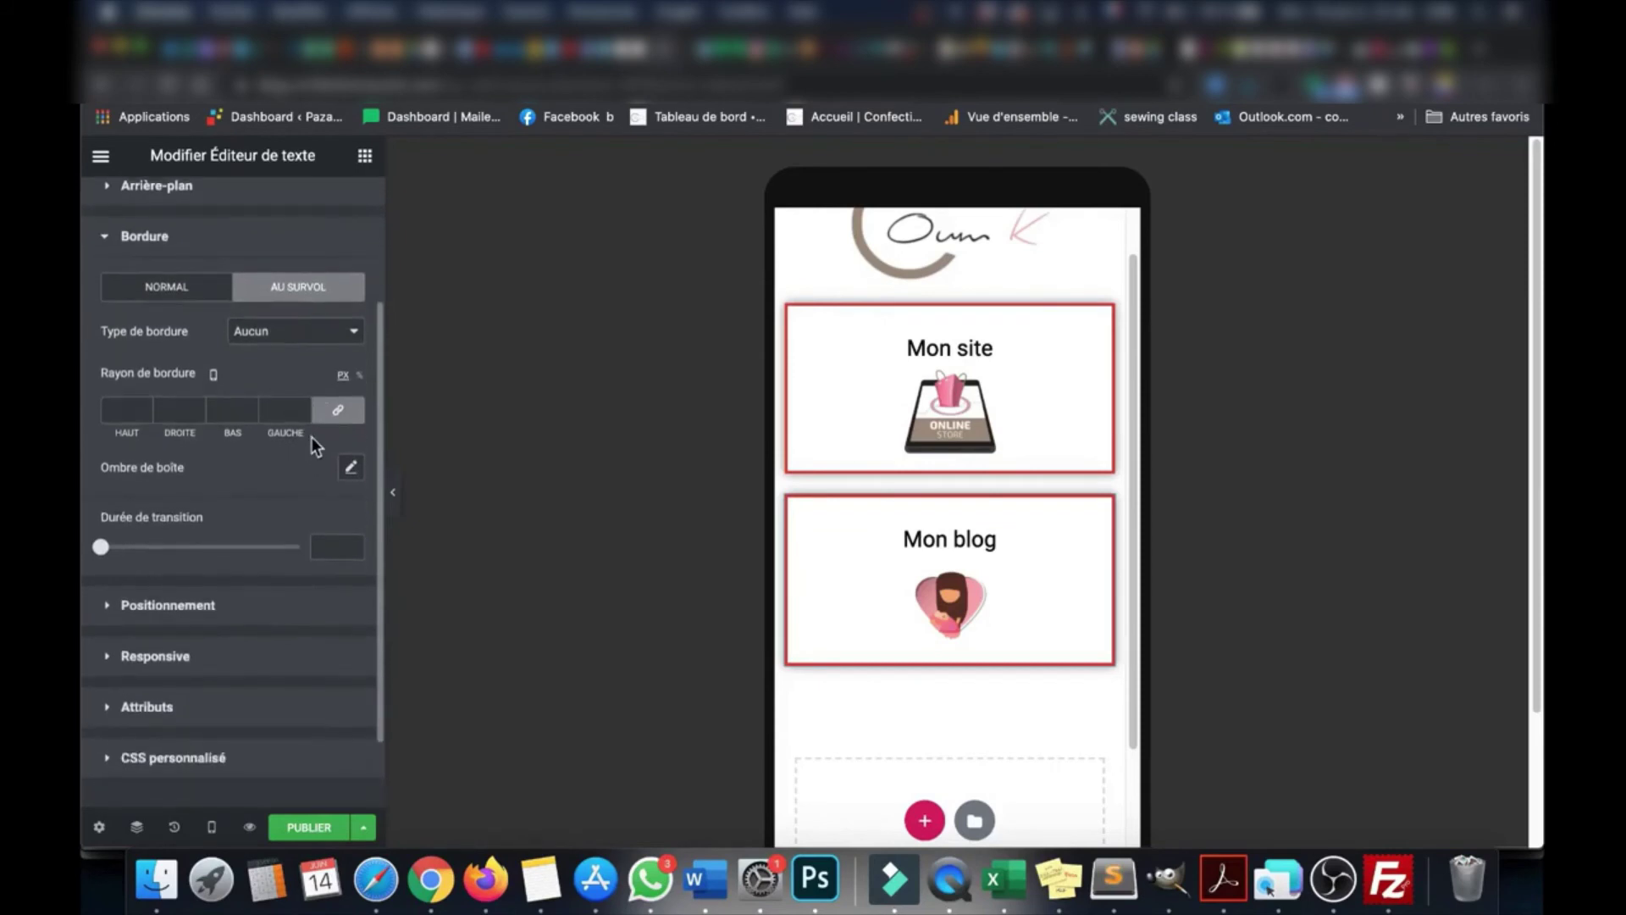
{"action": "left_click", "coordinate": [298, 317]}
{"action": "left_click", "coordinate": [301, 317]}
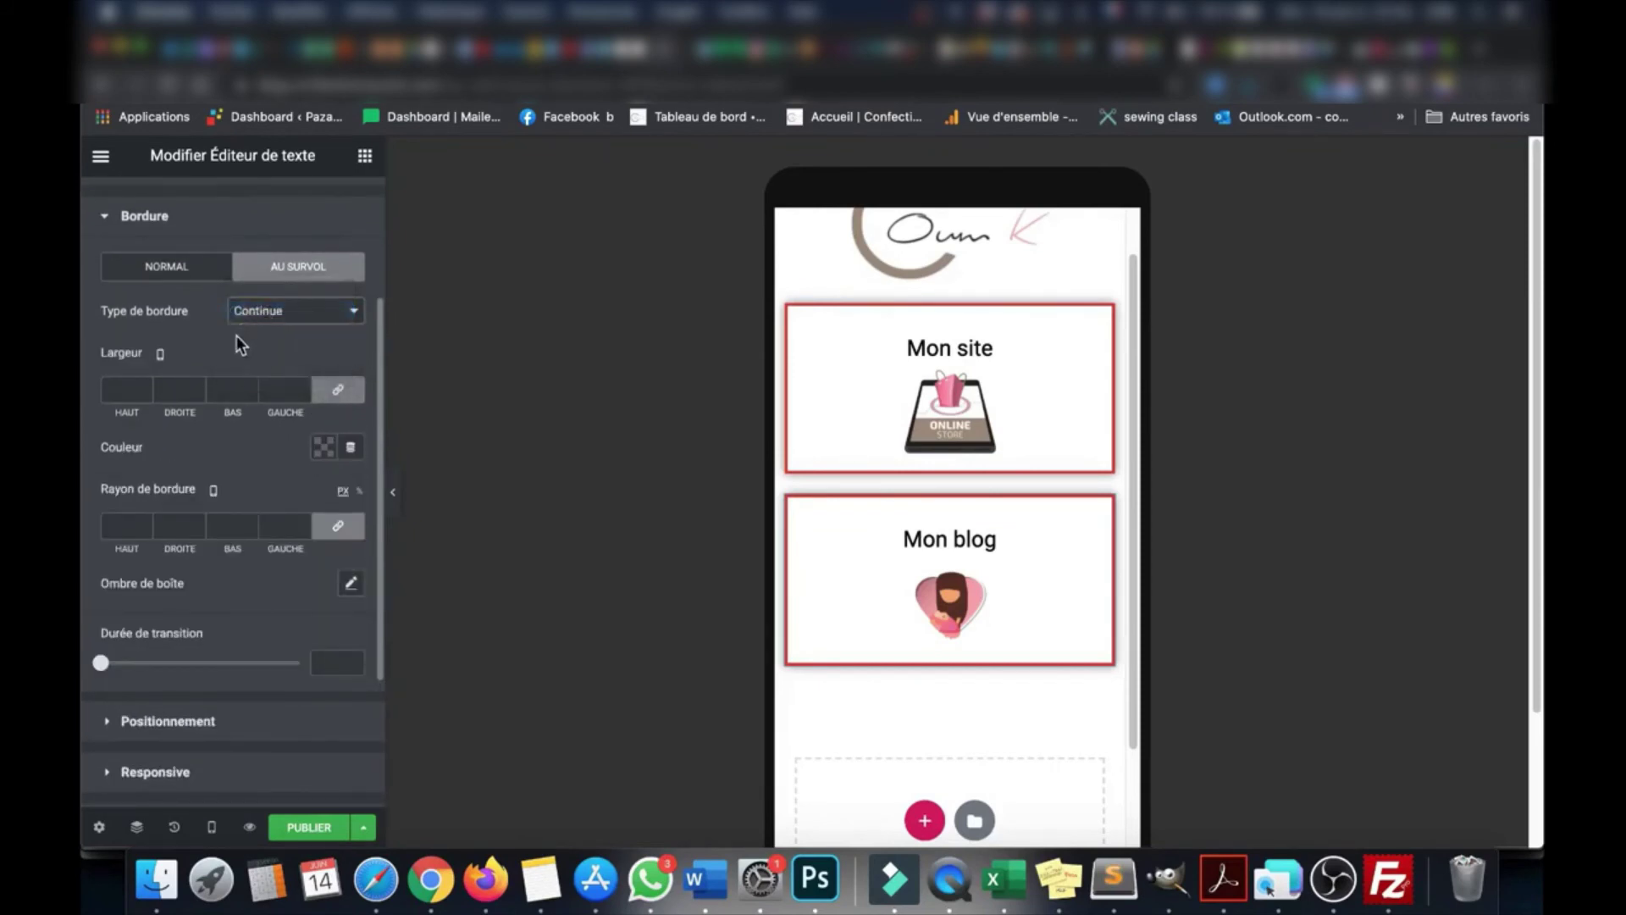
{"action": "scroll", "coordinate": [240, 406], "scroll_direction": "down", "scroll_amount": 1}
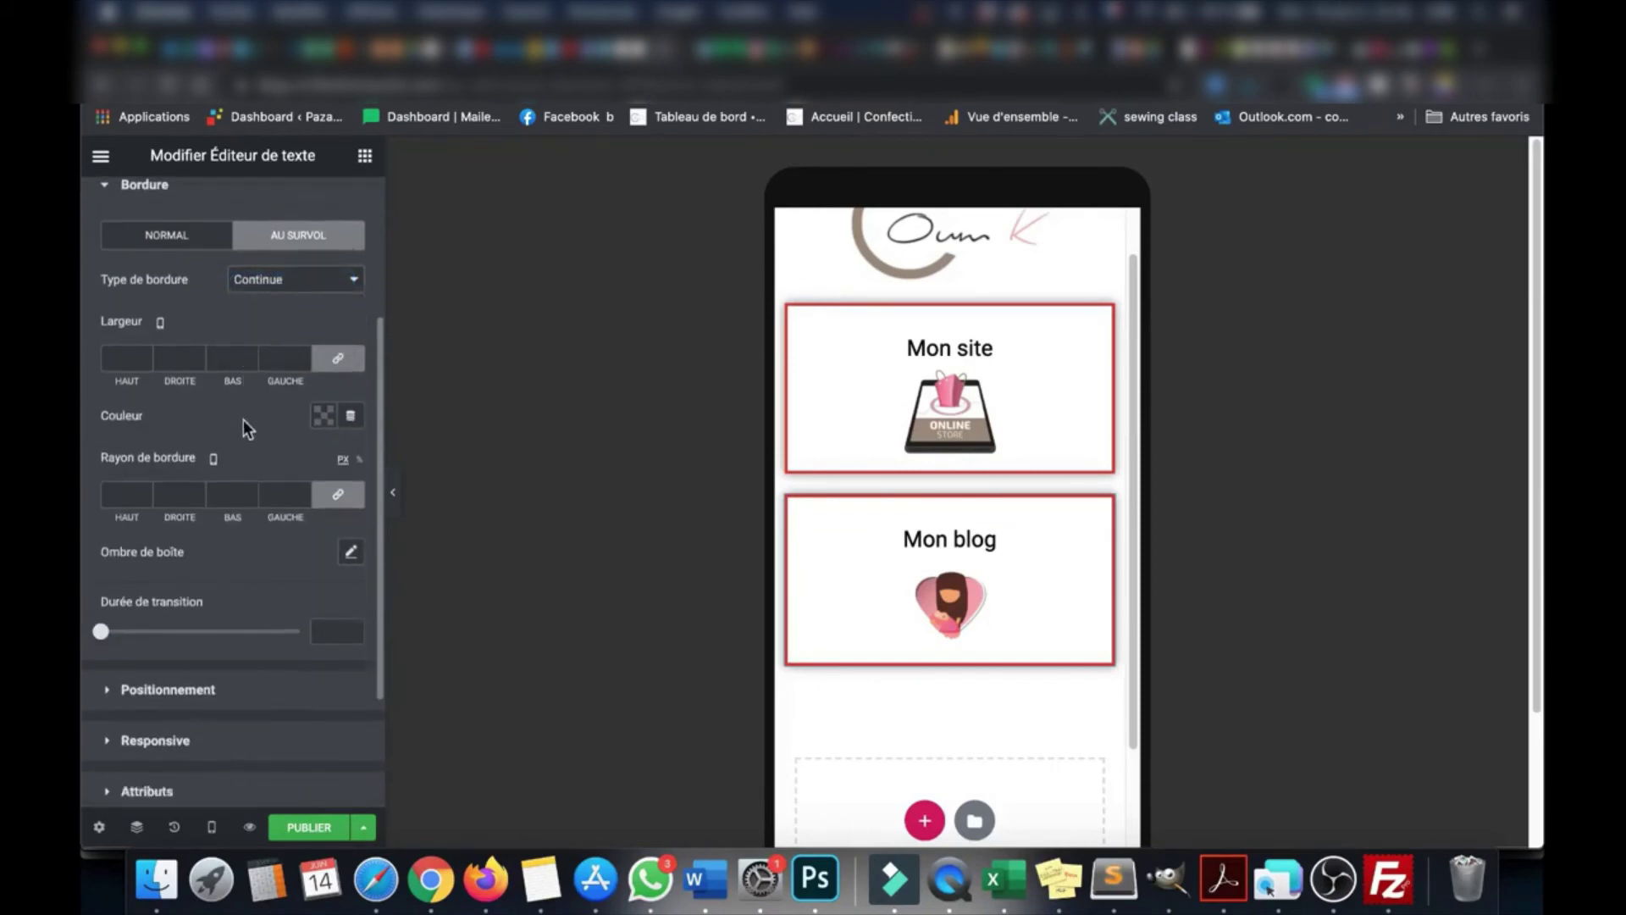
{"action": "left_click", "coordinate": [322, 382]}
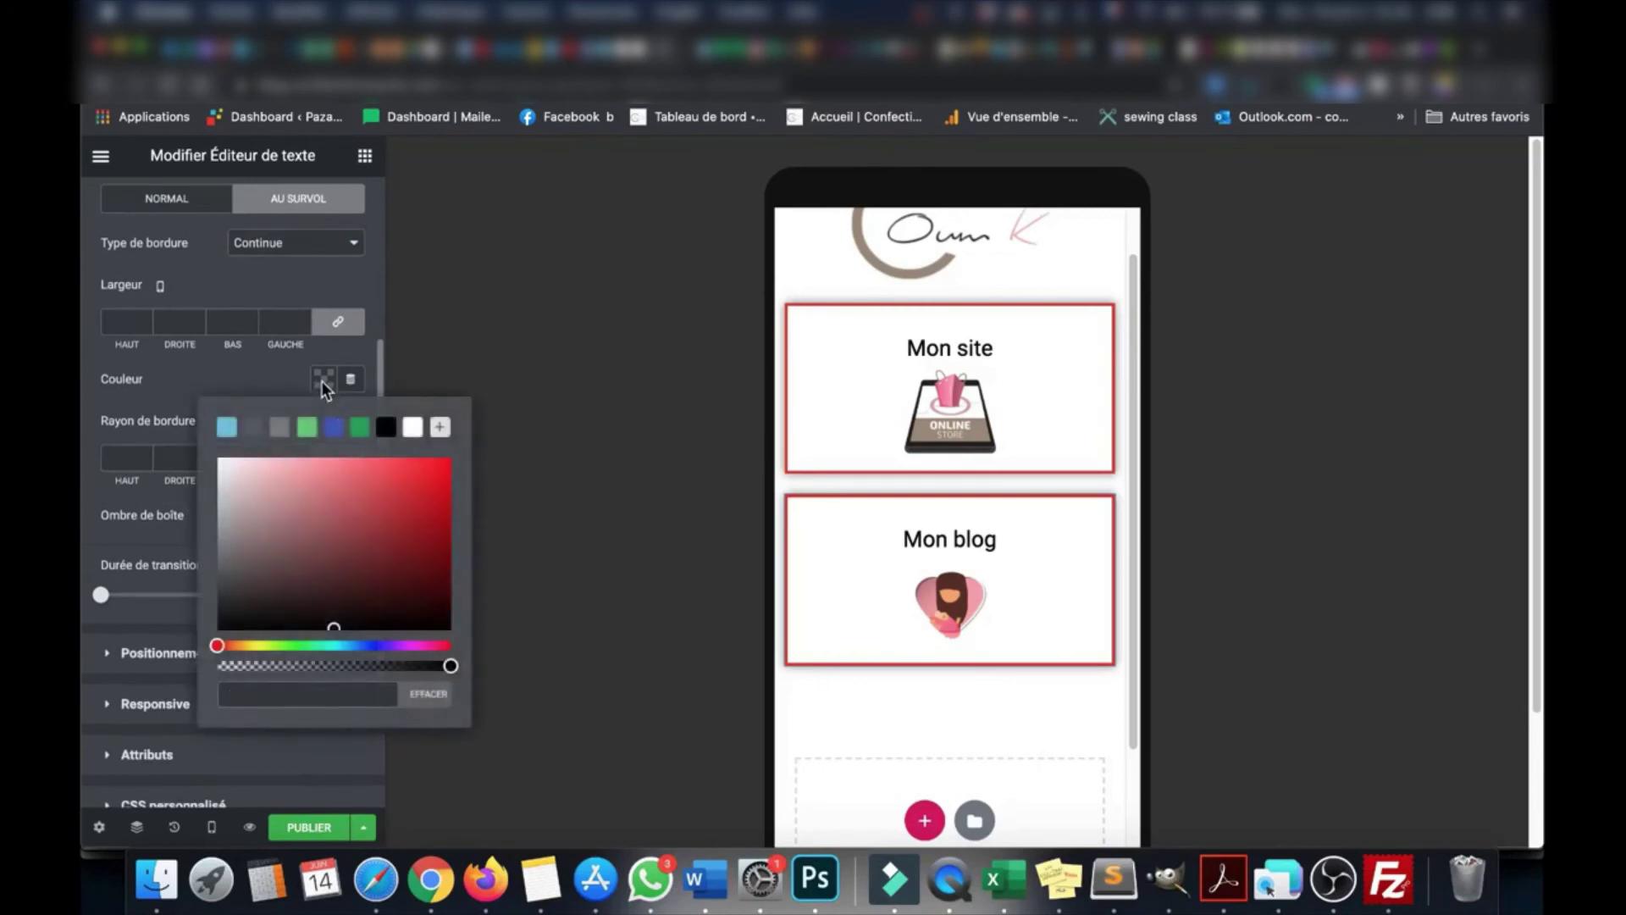
{"action": "left_click", "coordinate": [309, 430]}
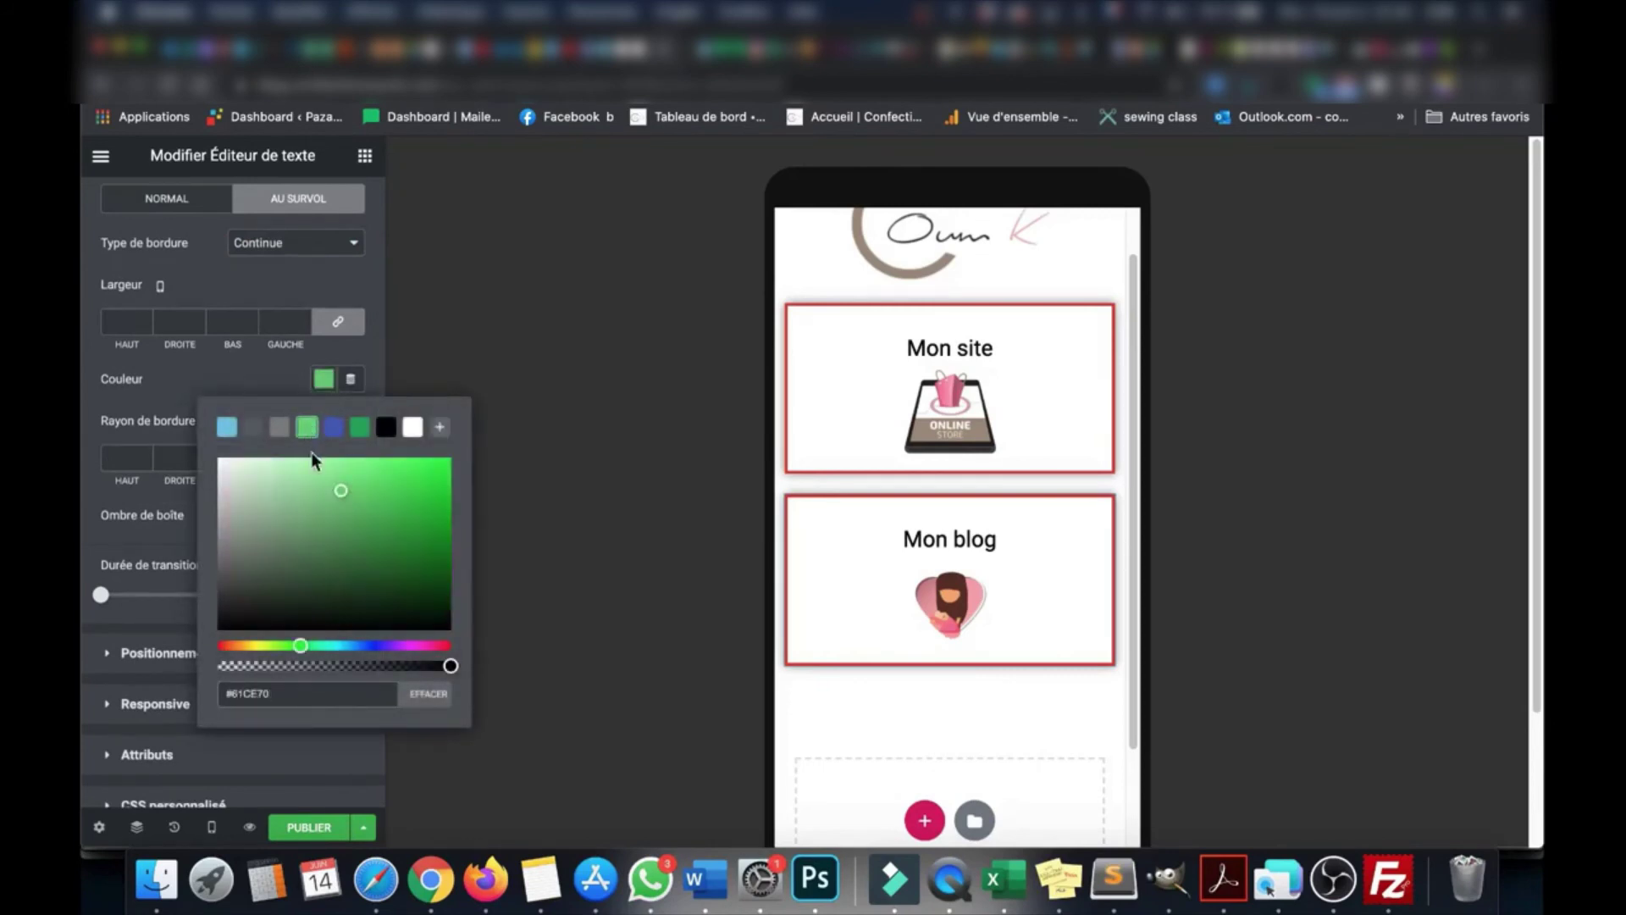
Change the hover border type of the "Mon blog" block to Double and collapse the border settings
{"action": "scroll", "coordinate": [328, 561], "scroll_direction": "up", "scroll_amount": 3}
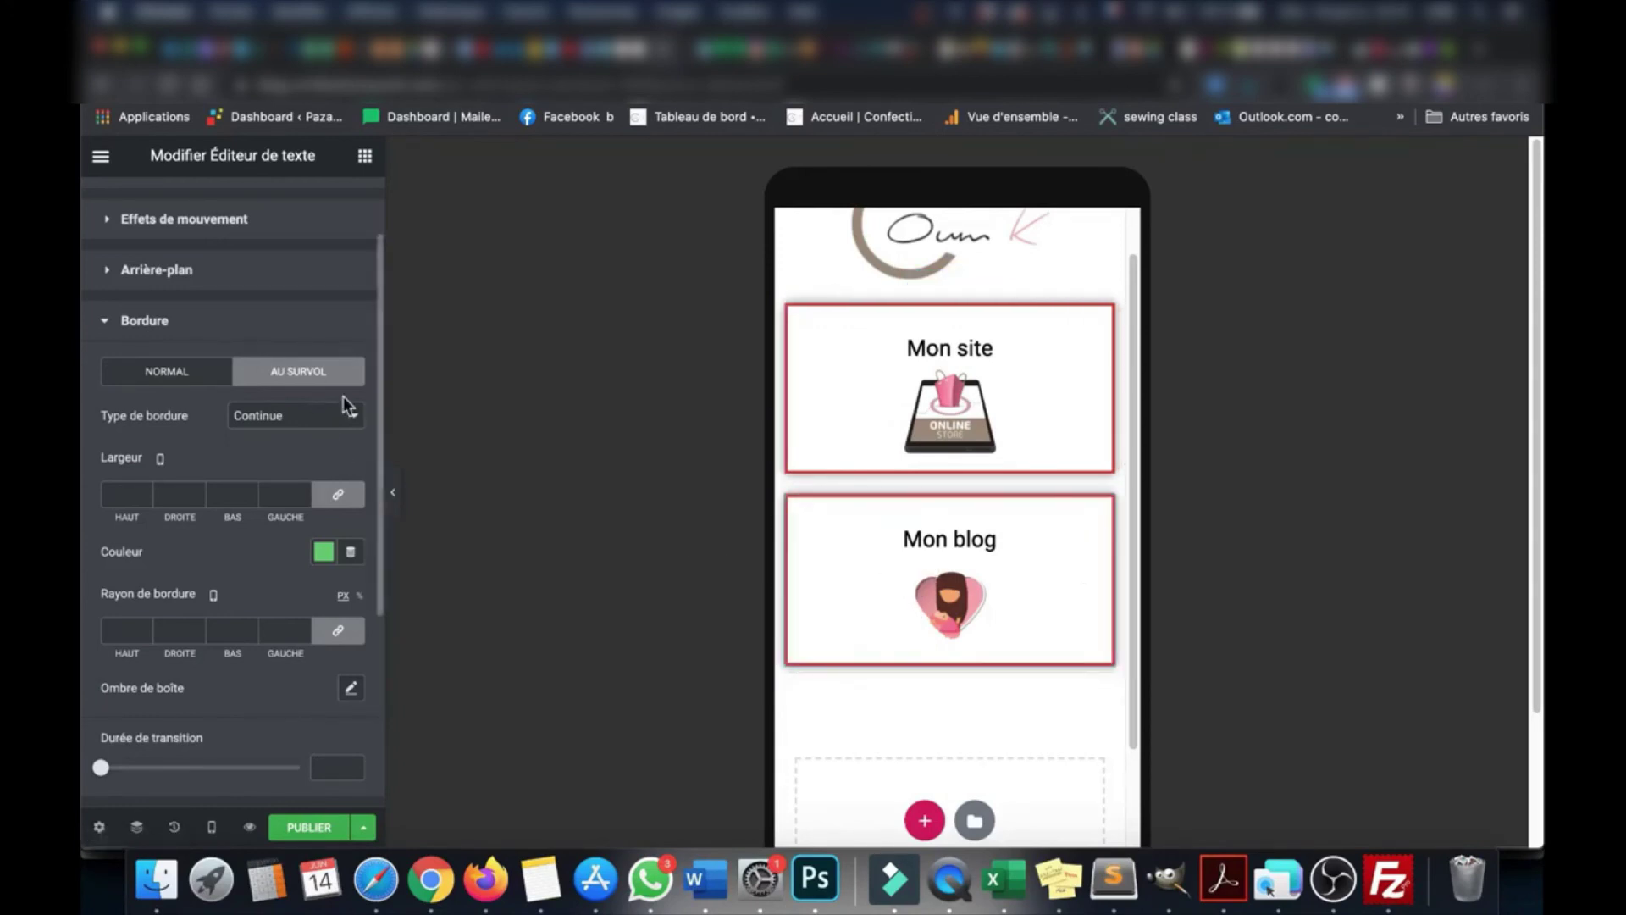
{"action": "left_click", "coordinate": [356, 421]}
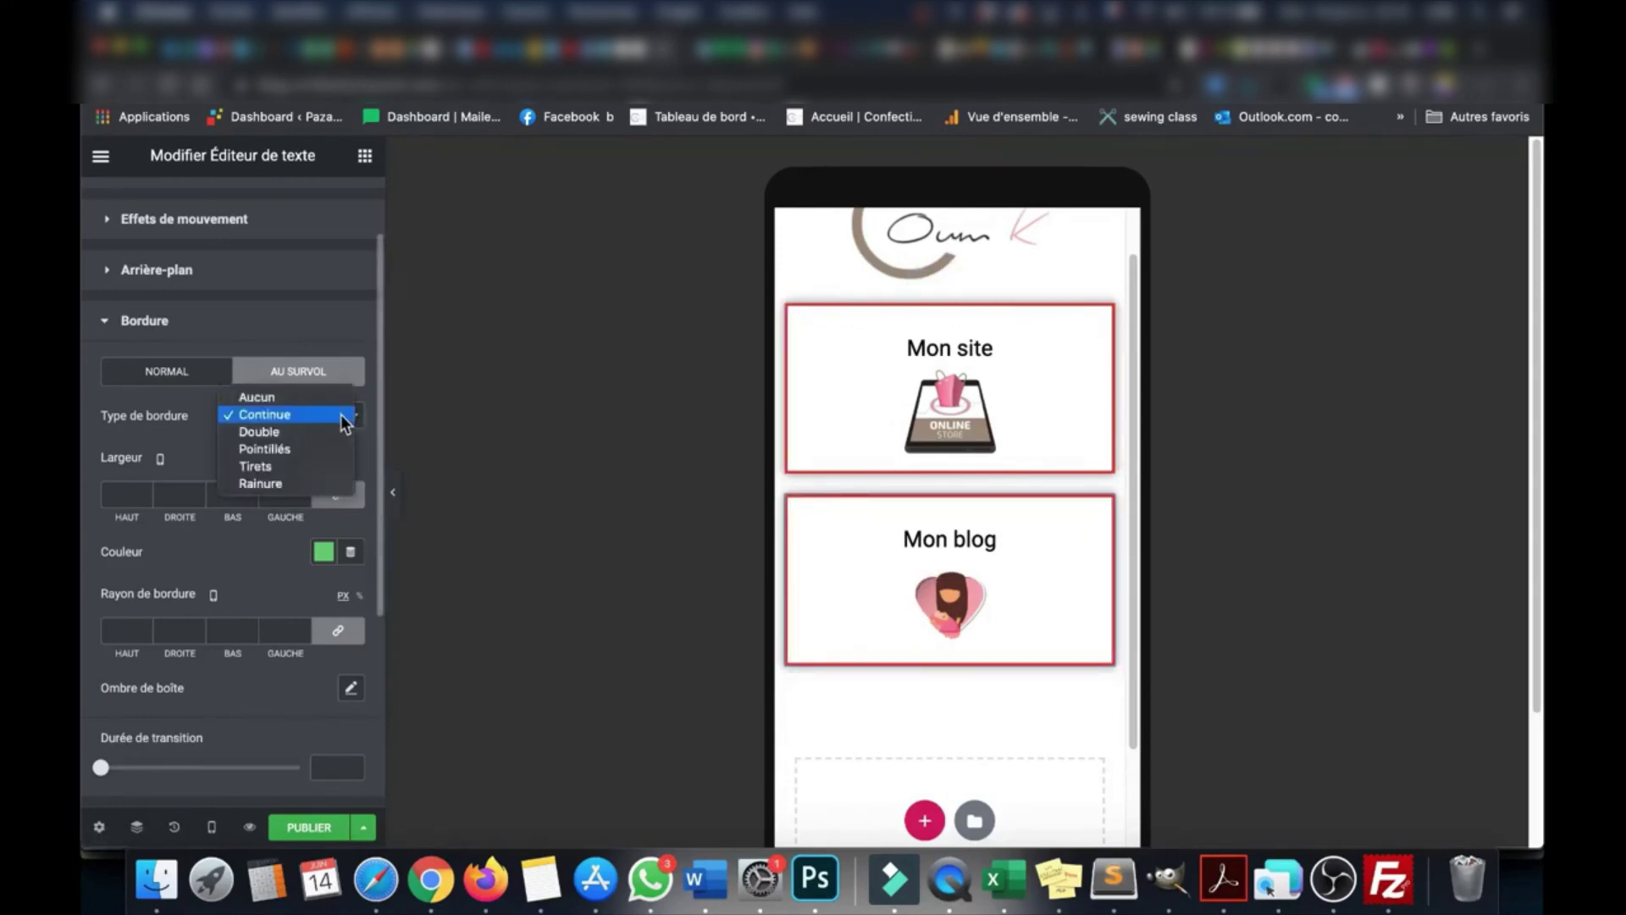
{"action": "left_click", "coordinate": [331, 431]}
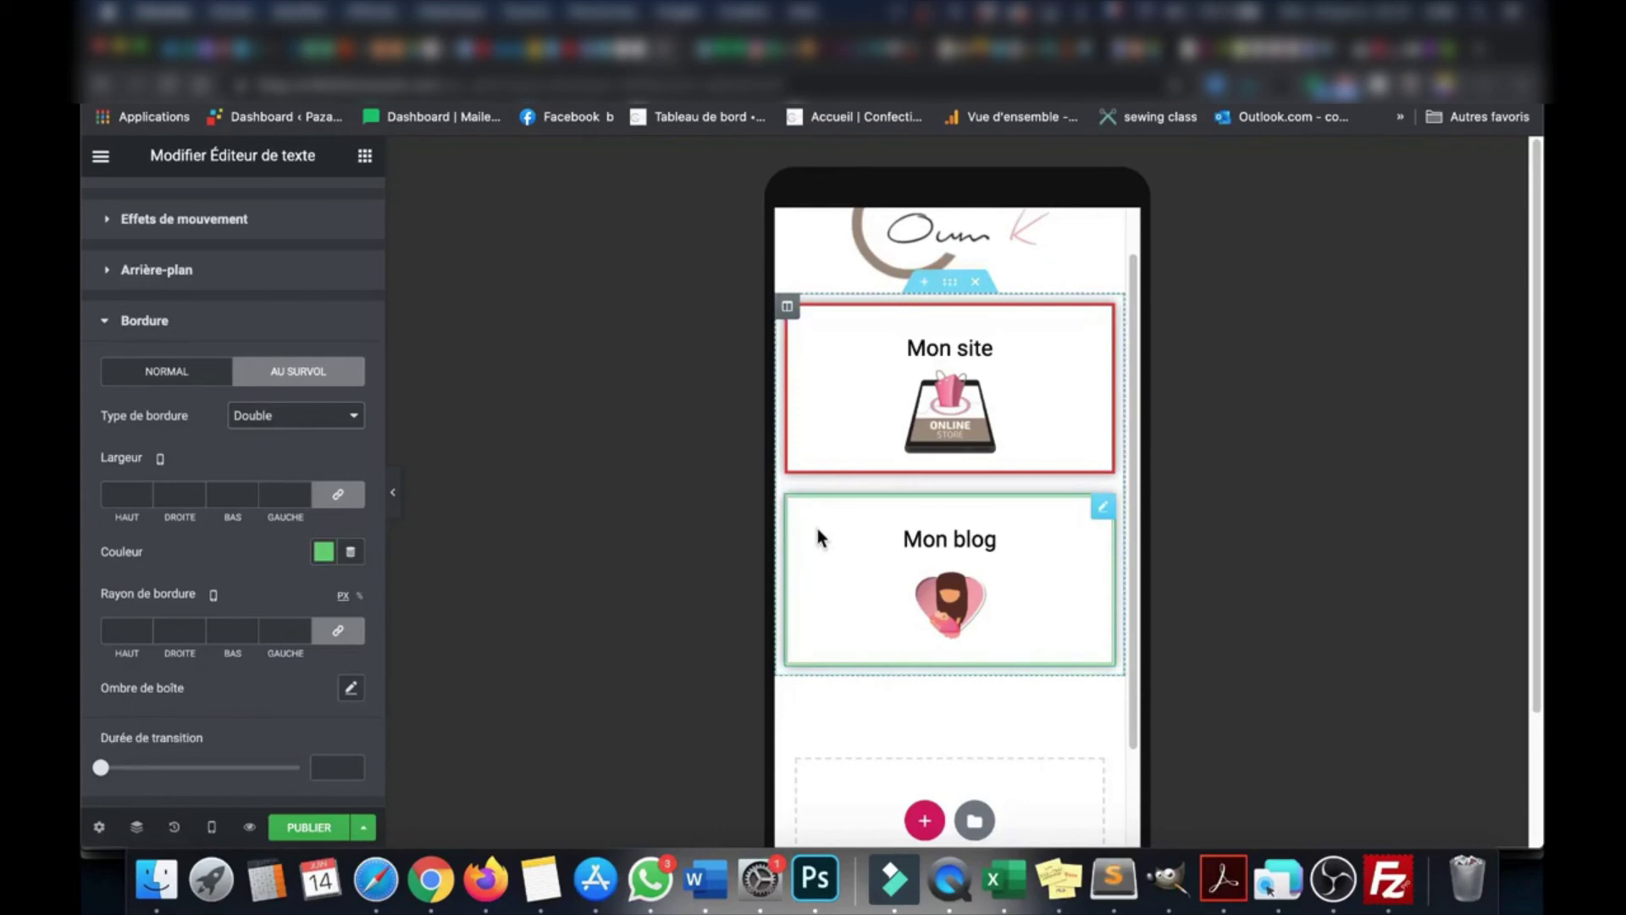
{"action": "left_click", "coordinate": [151, 321]}
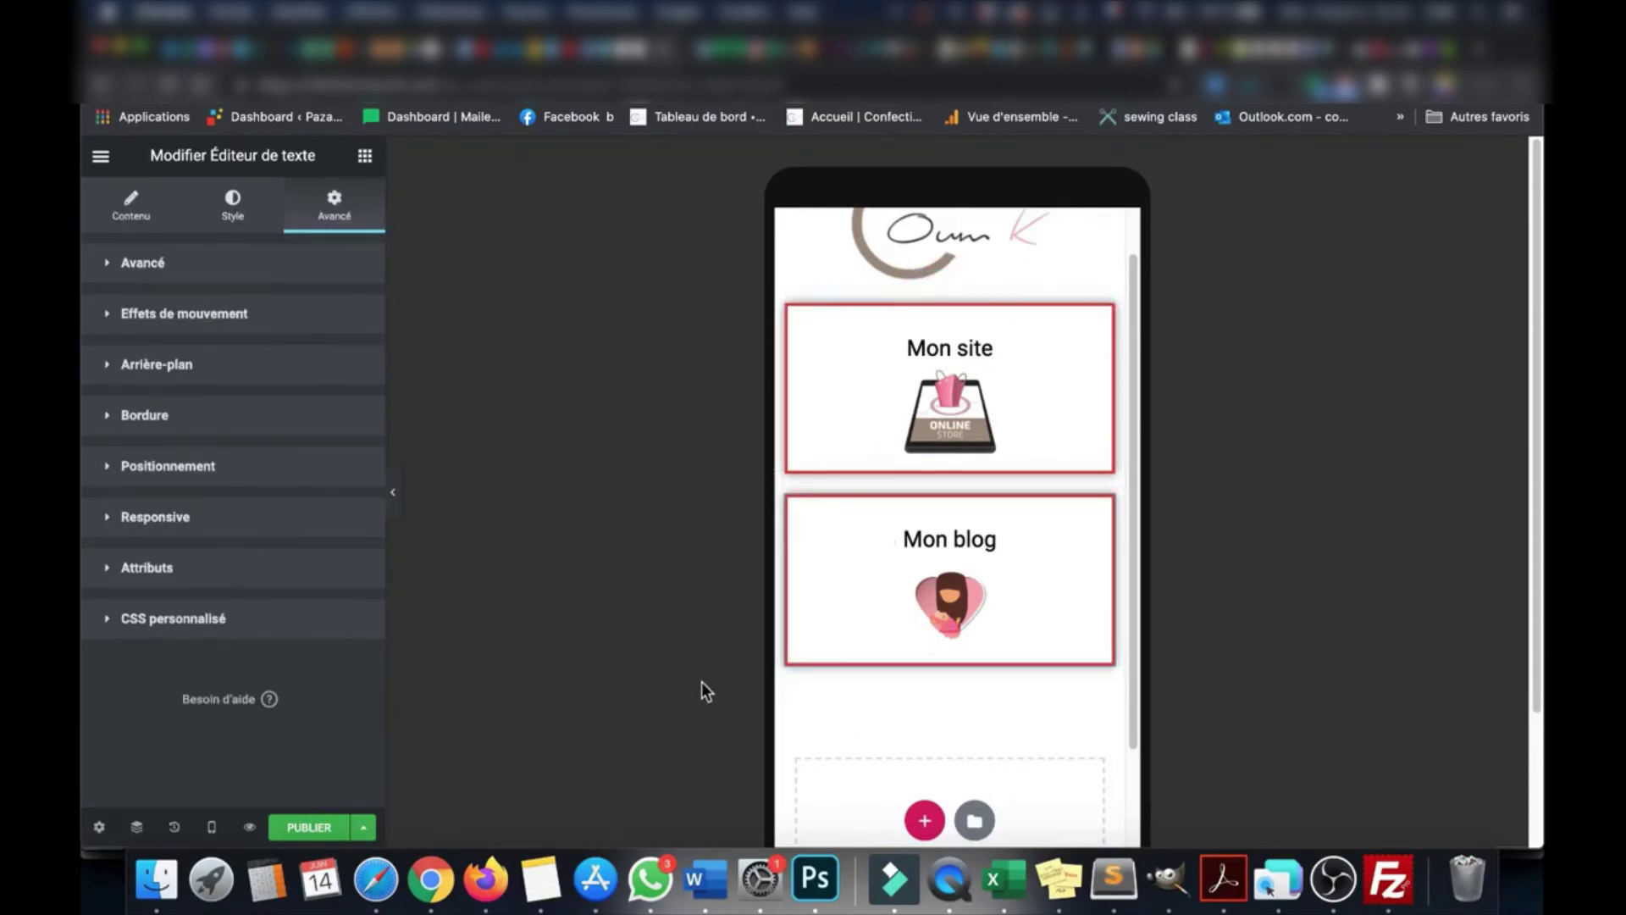
{"action": "scroll", "coordinate": [661, 617], "scroll_direction": "down", "scroll_amount": 1}
{"action": "scroll", "coordinate": [563, 616], "scroll_direction": "up", "scroll_amount": 1}
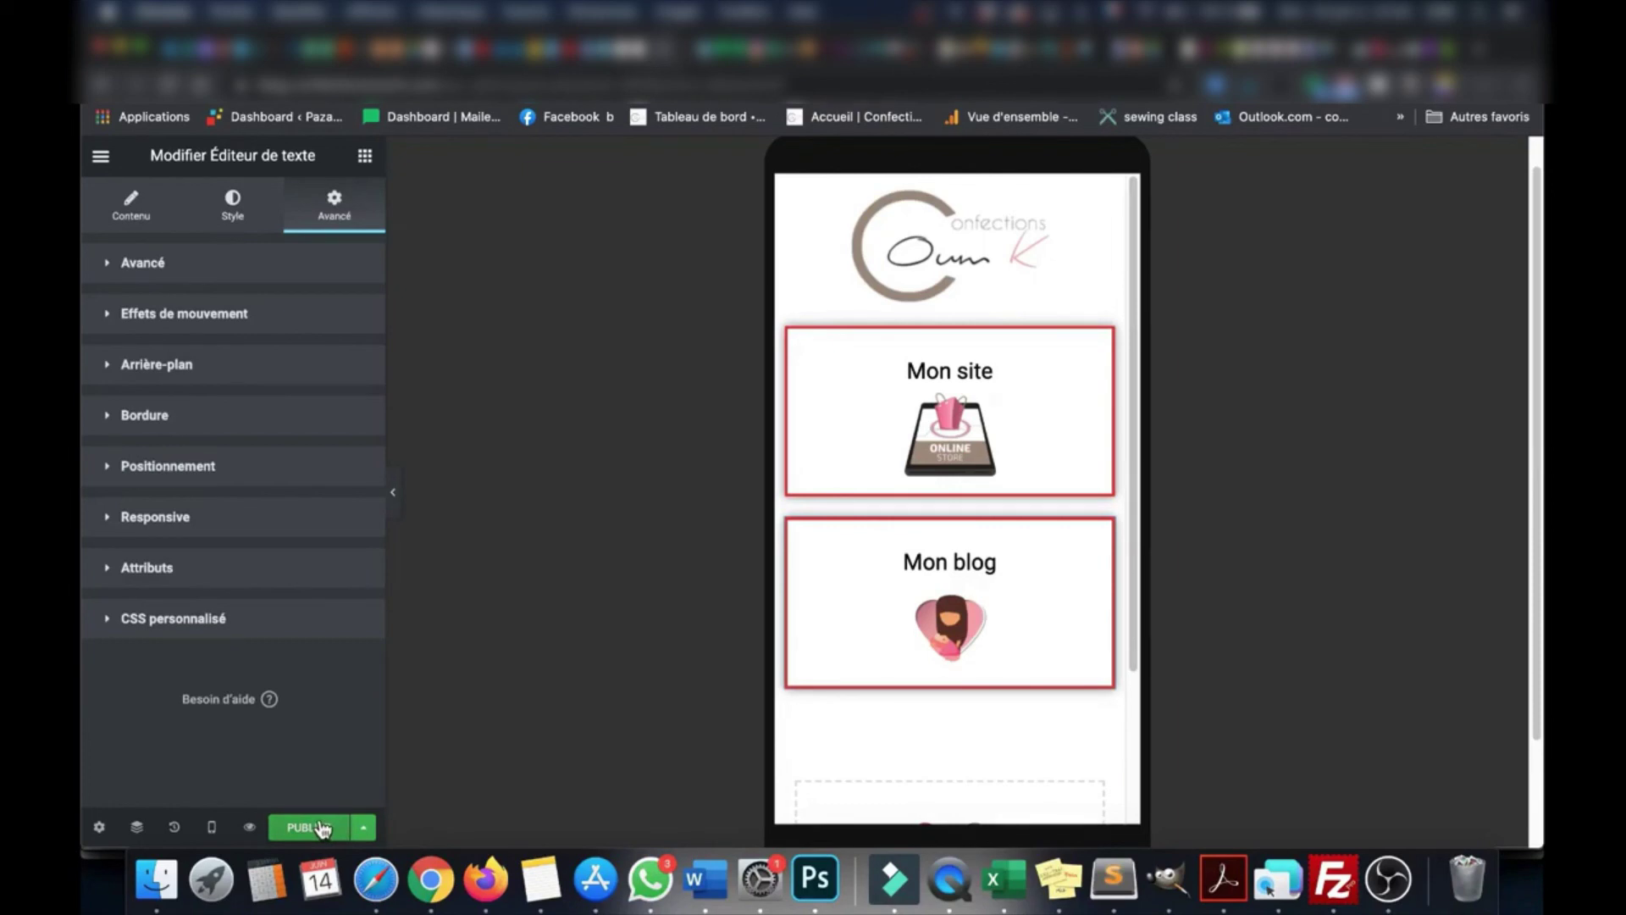
{"action": "scroll", "coordinate": [745, 465], "scroll_direction": "down", "scroll_amount": 1}
{"action": "scroll", "coordinate": [745, 470], "scroll_direction": "up", "scroll_amount": 1}
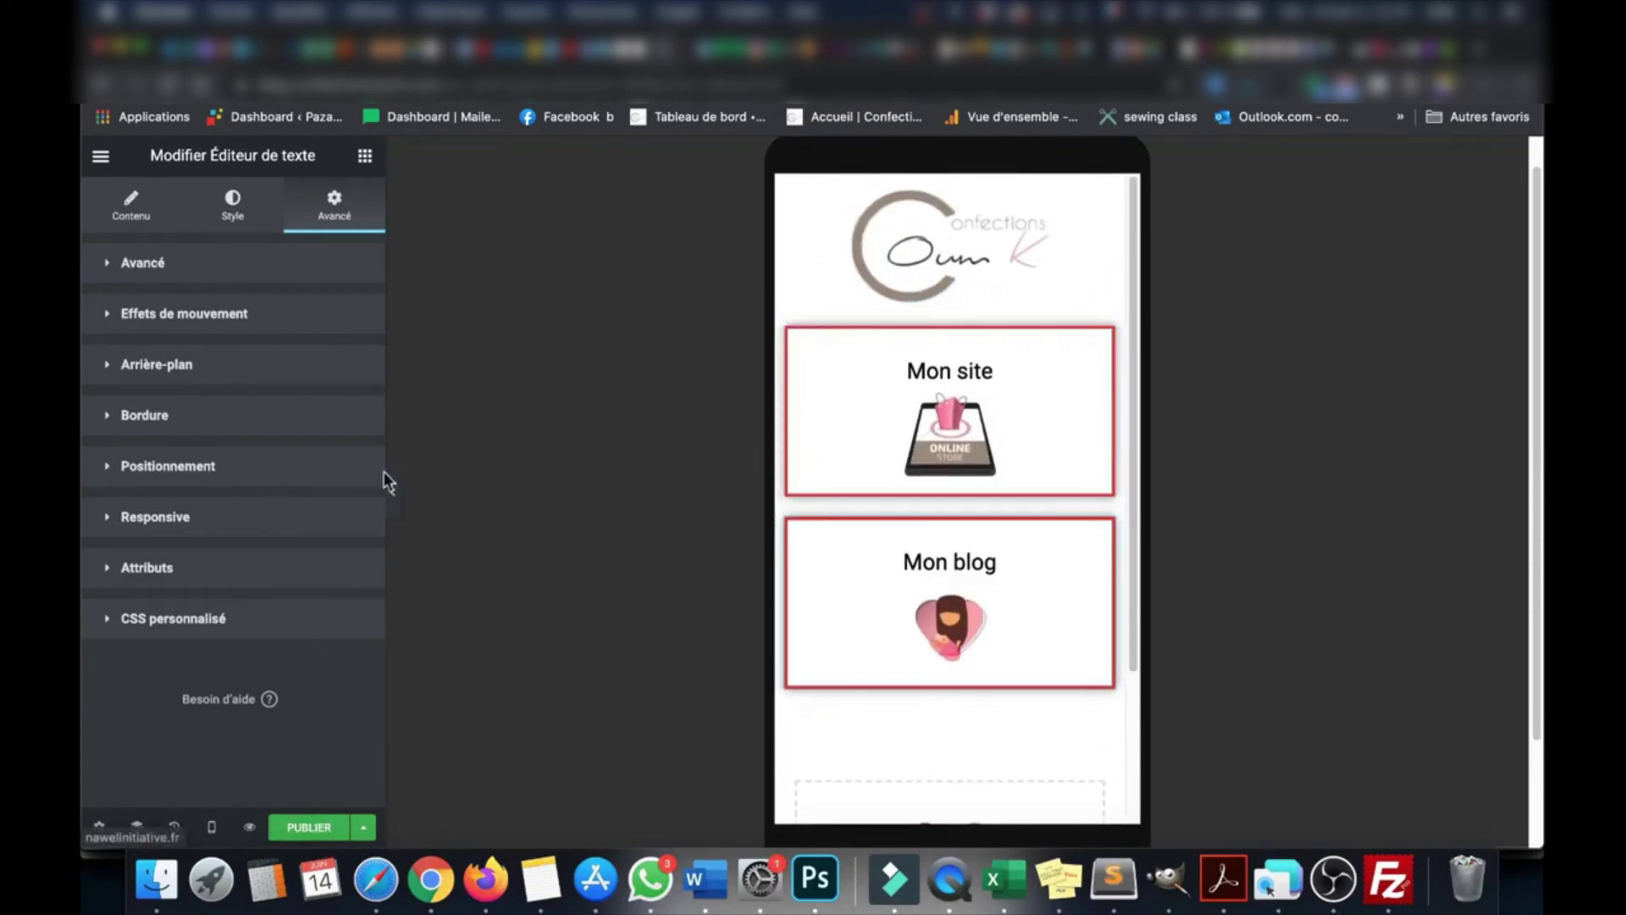
Switch to the "LIENS - Blog Confections Oum K" browser window, examine the Nawel Initiative link page's block layout as an example, and return to the Elementor editor
{"action": "right_click", "coordinate": [437, 903]}
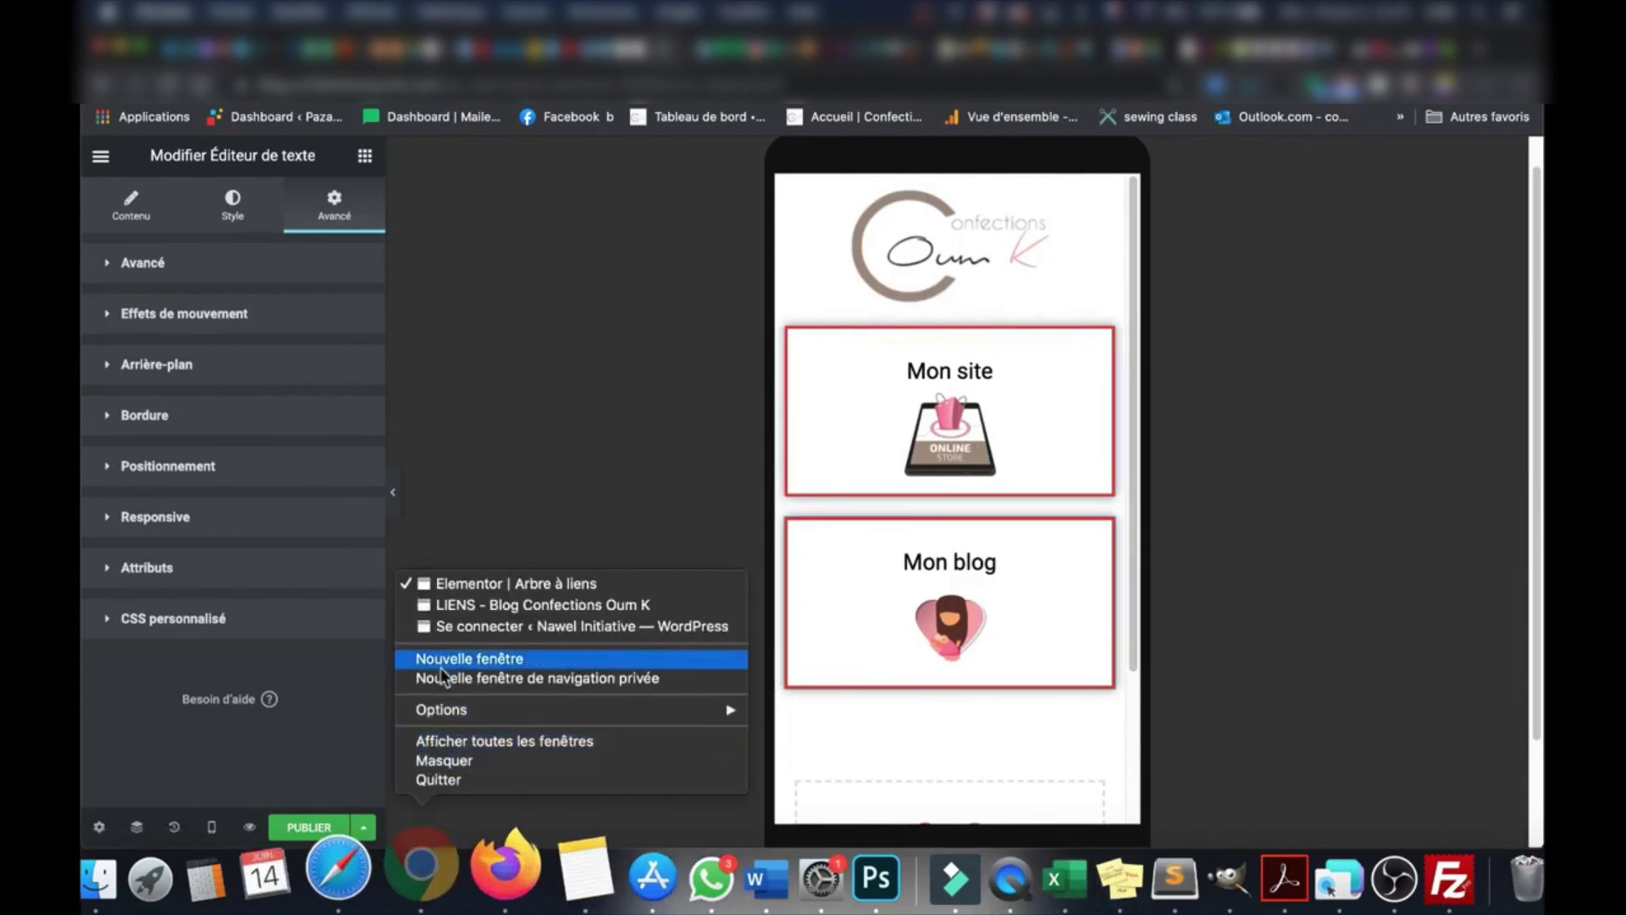
{"action": "left_click", "coordinate": [471, 604]}
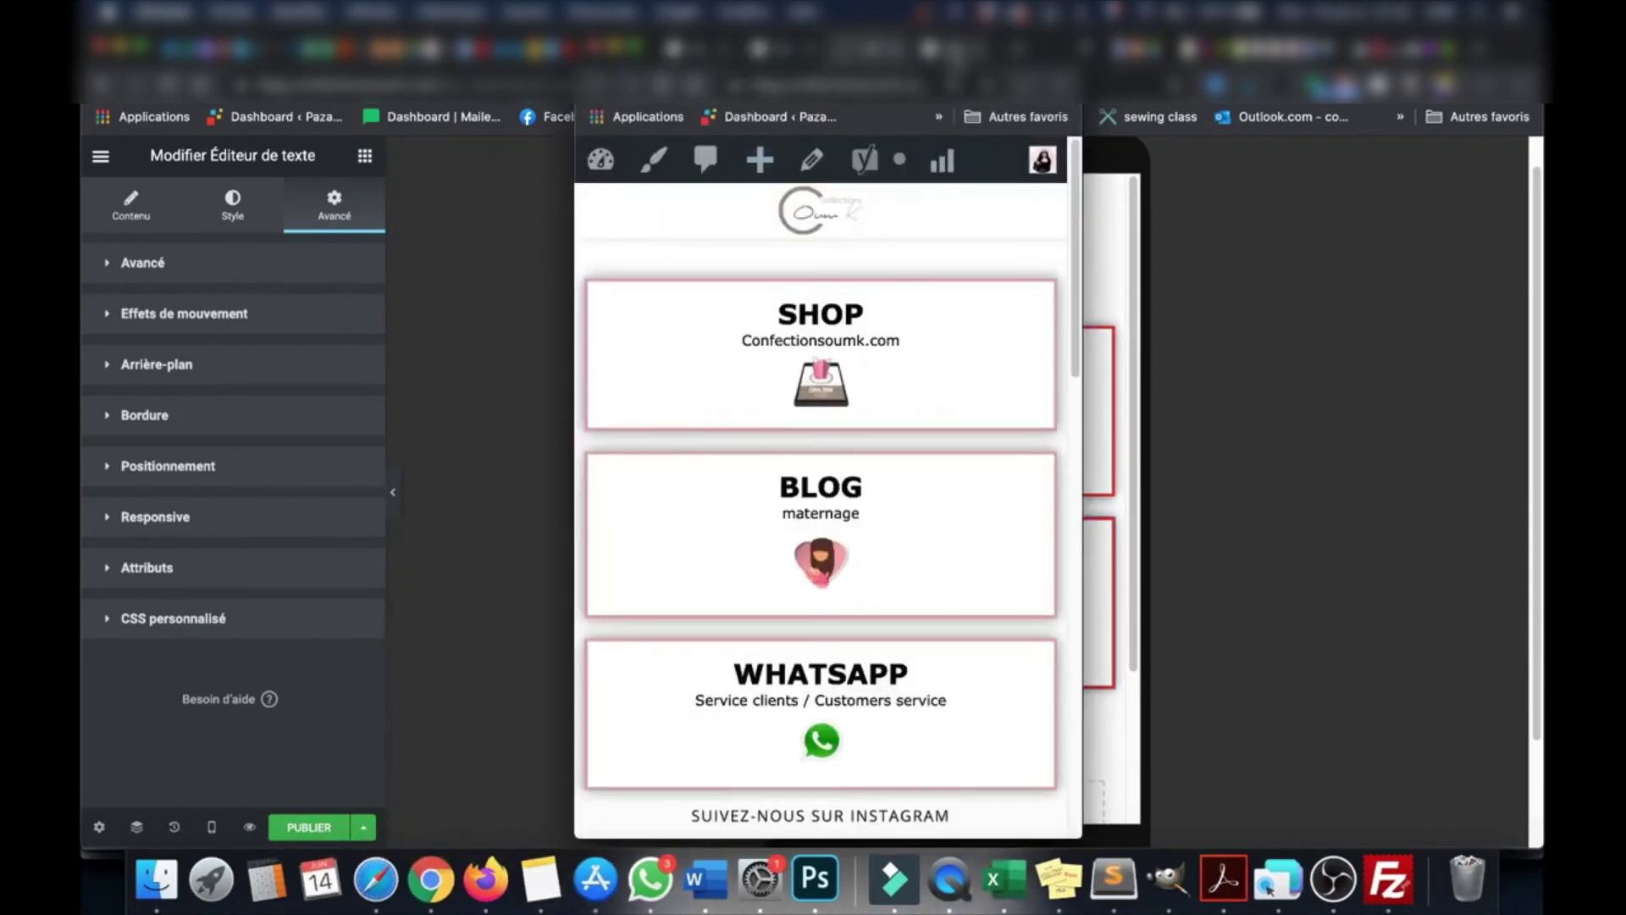
{"action": "left_click", "coordinate": [941, 57]}
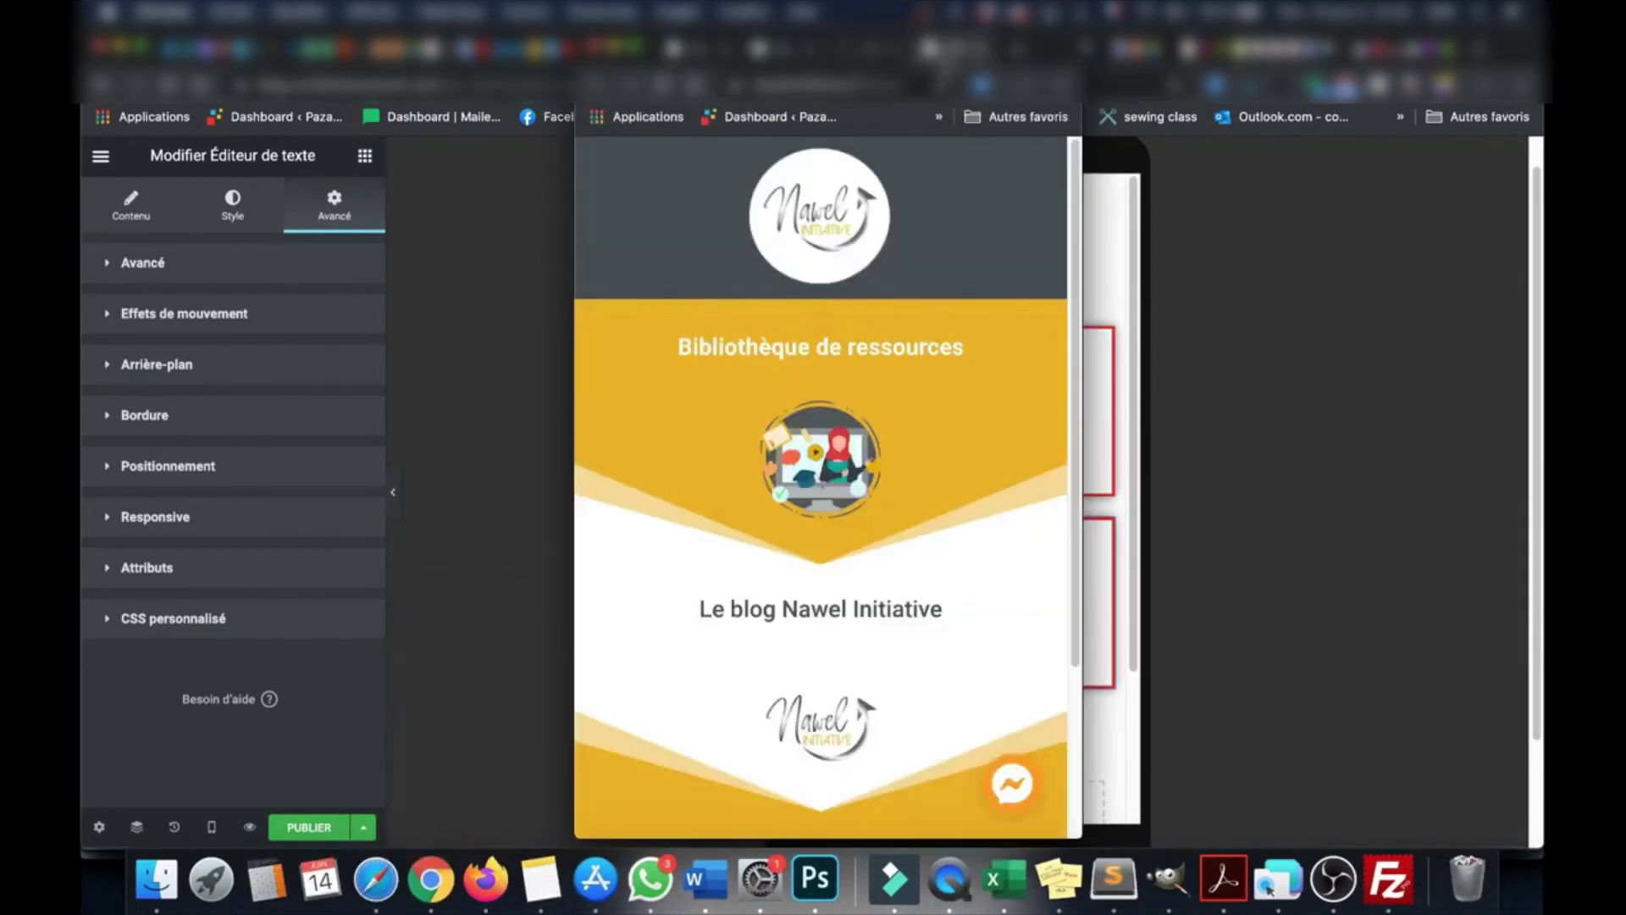
{"action": "scroll", "coordinate": [788, 655], "scroll_direction": "down", "scroll_amount": 3}
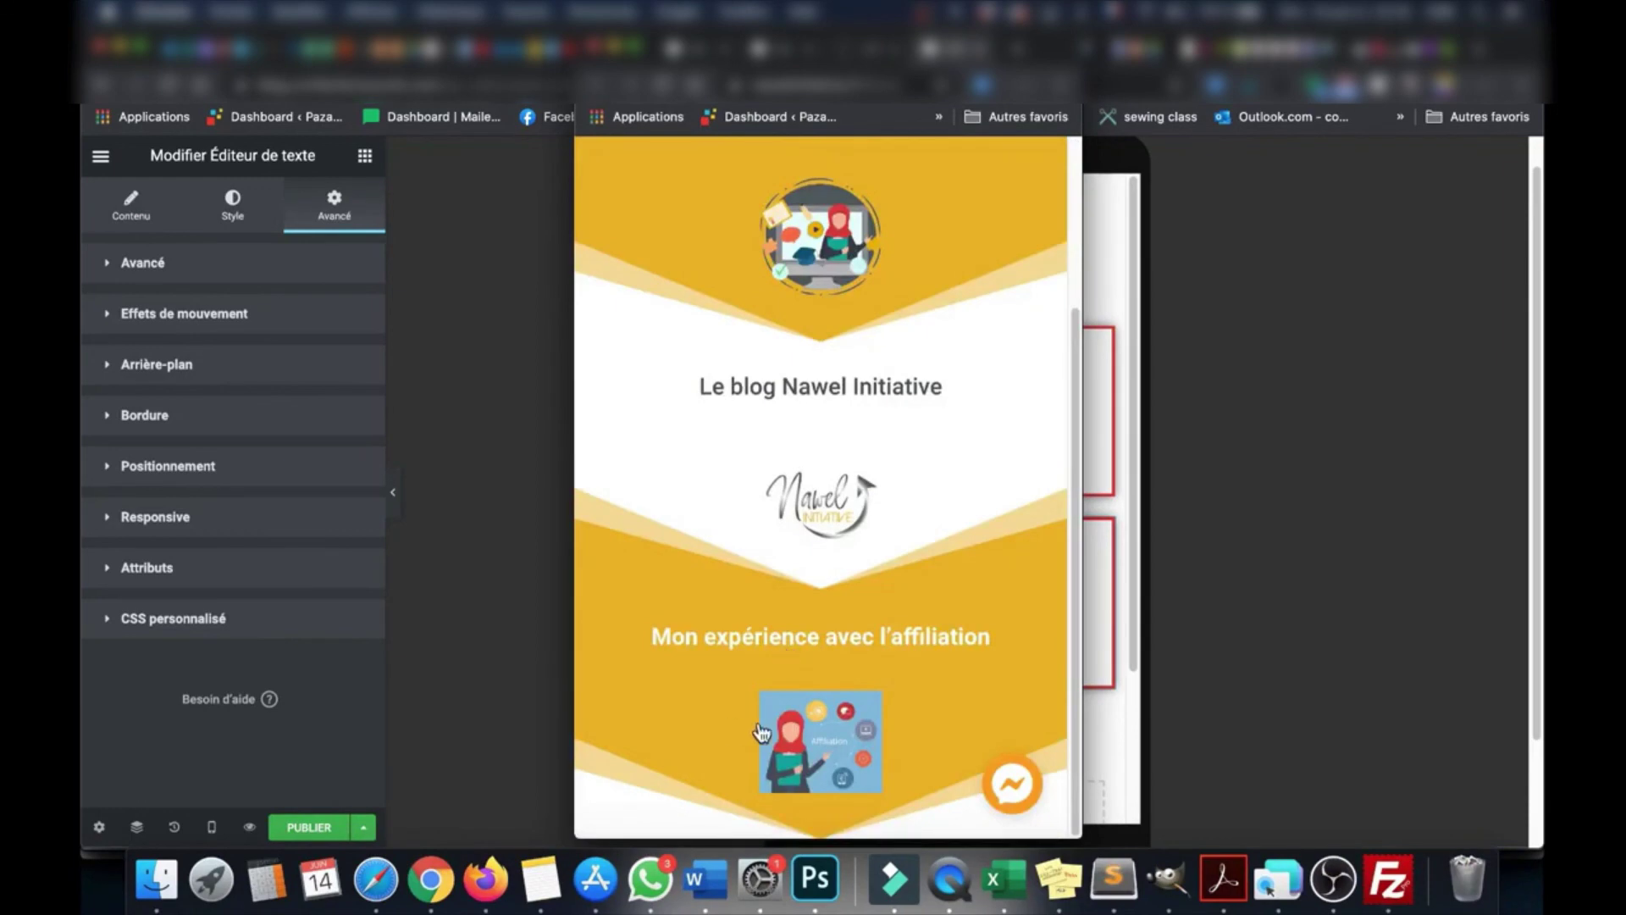
{"action": "scroll", "coordinate": [739, 538], "scroll_direction": "up", "scroll_amount": 3}
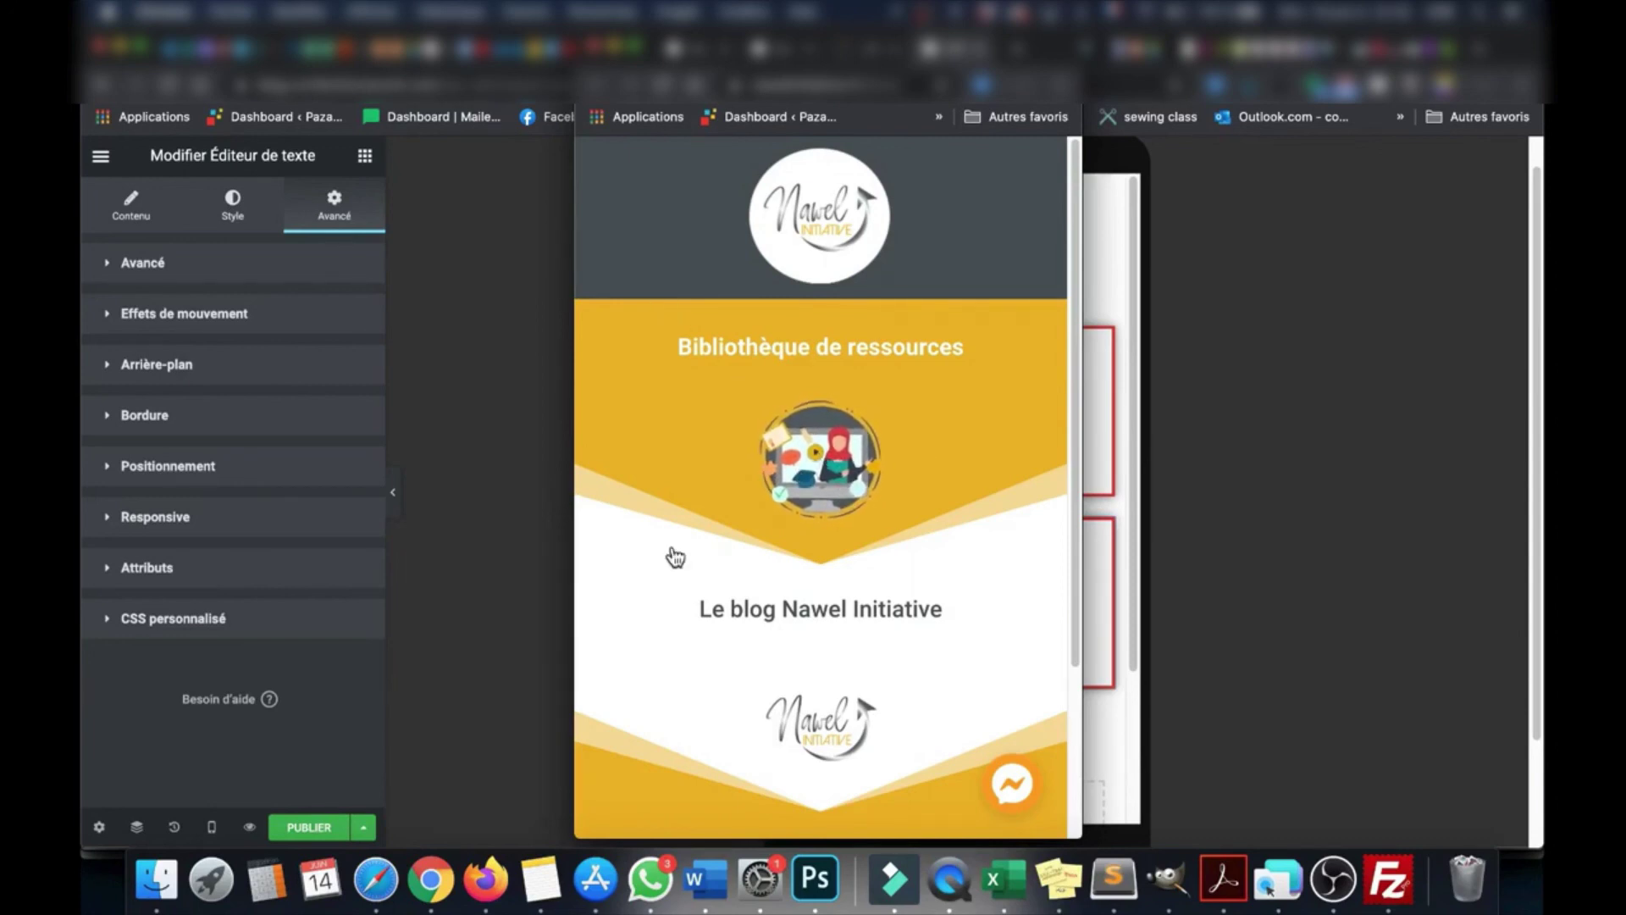
{"action": "scroll", "coordinate": [675, 557], "scroll_direction": "down", "scroll_amount": 3}
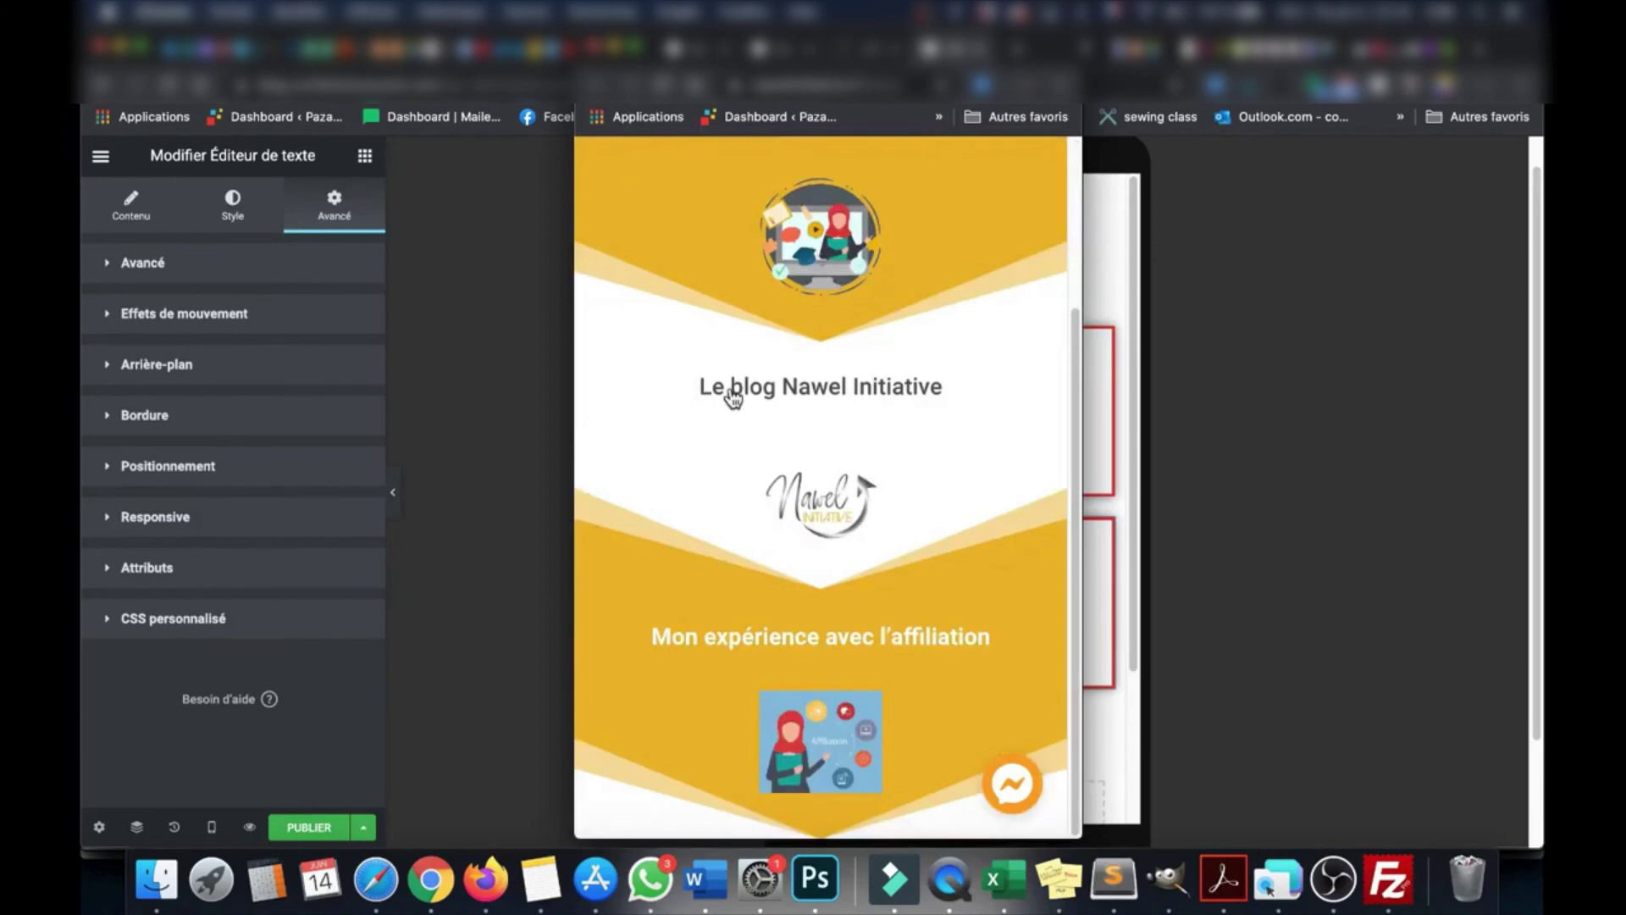
{"action": "scroll", "coordinate": [734, 396], "scroll_direction": "up", "scroll_amount": 3}
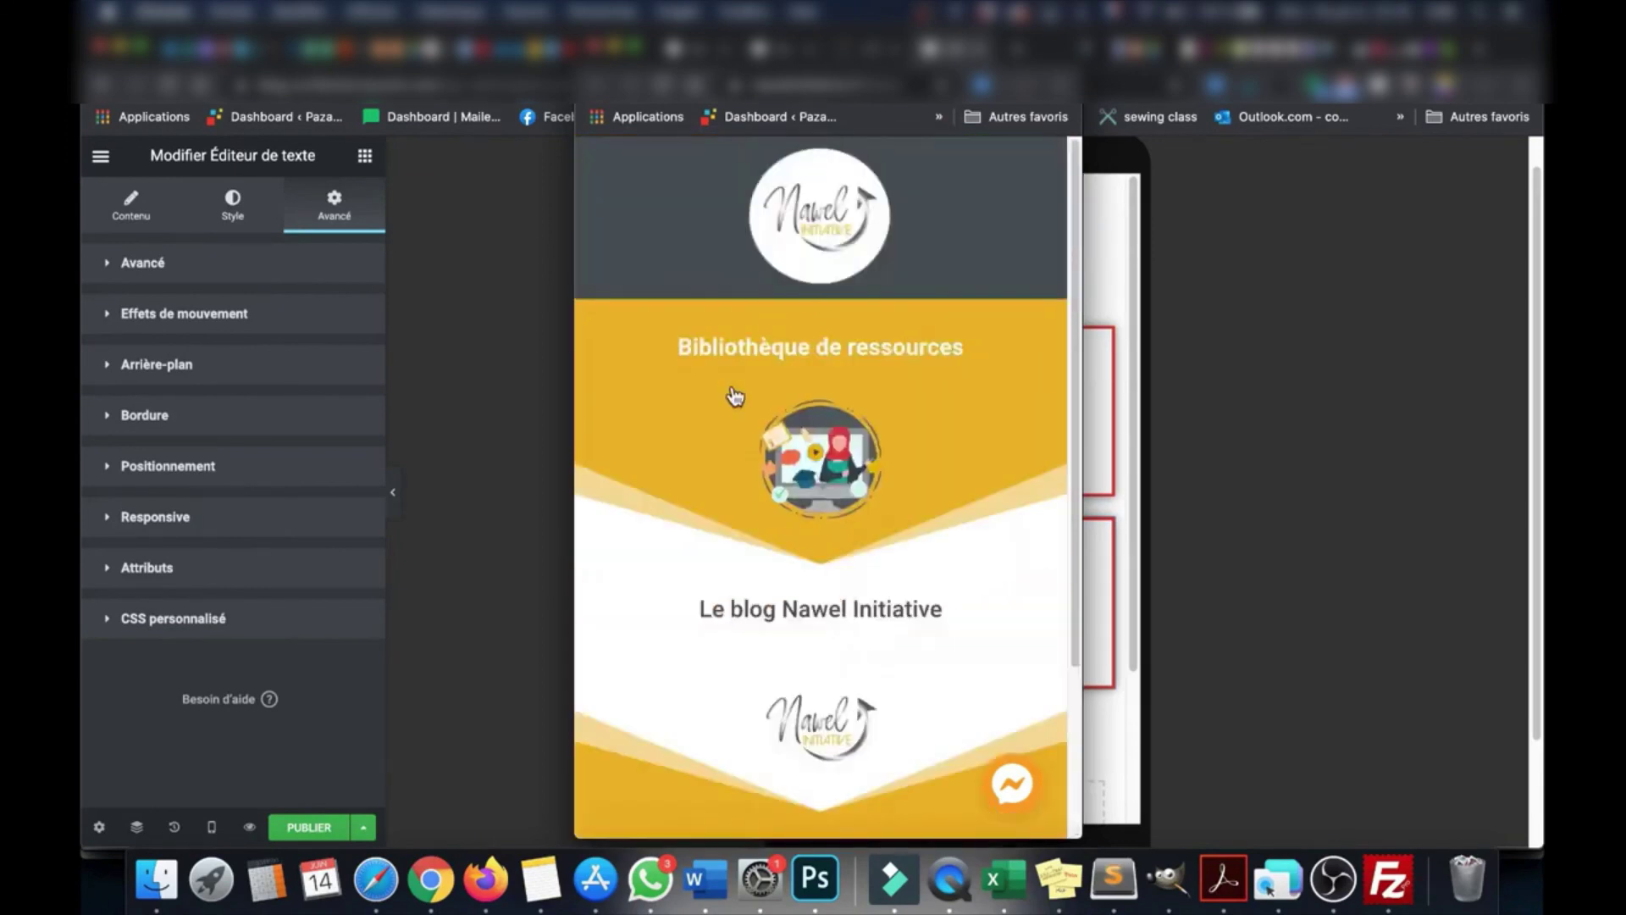
{"action": "left_click", "coordinate": [511, 241]}
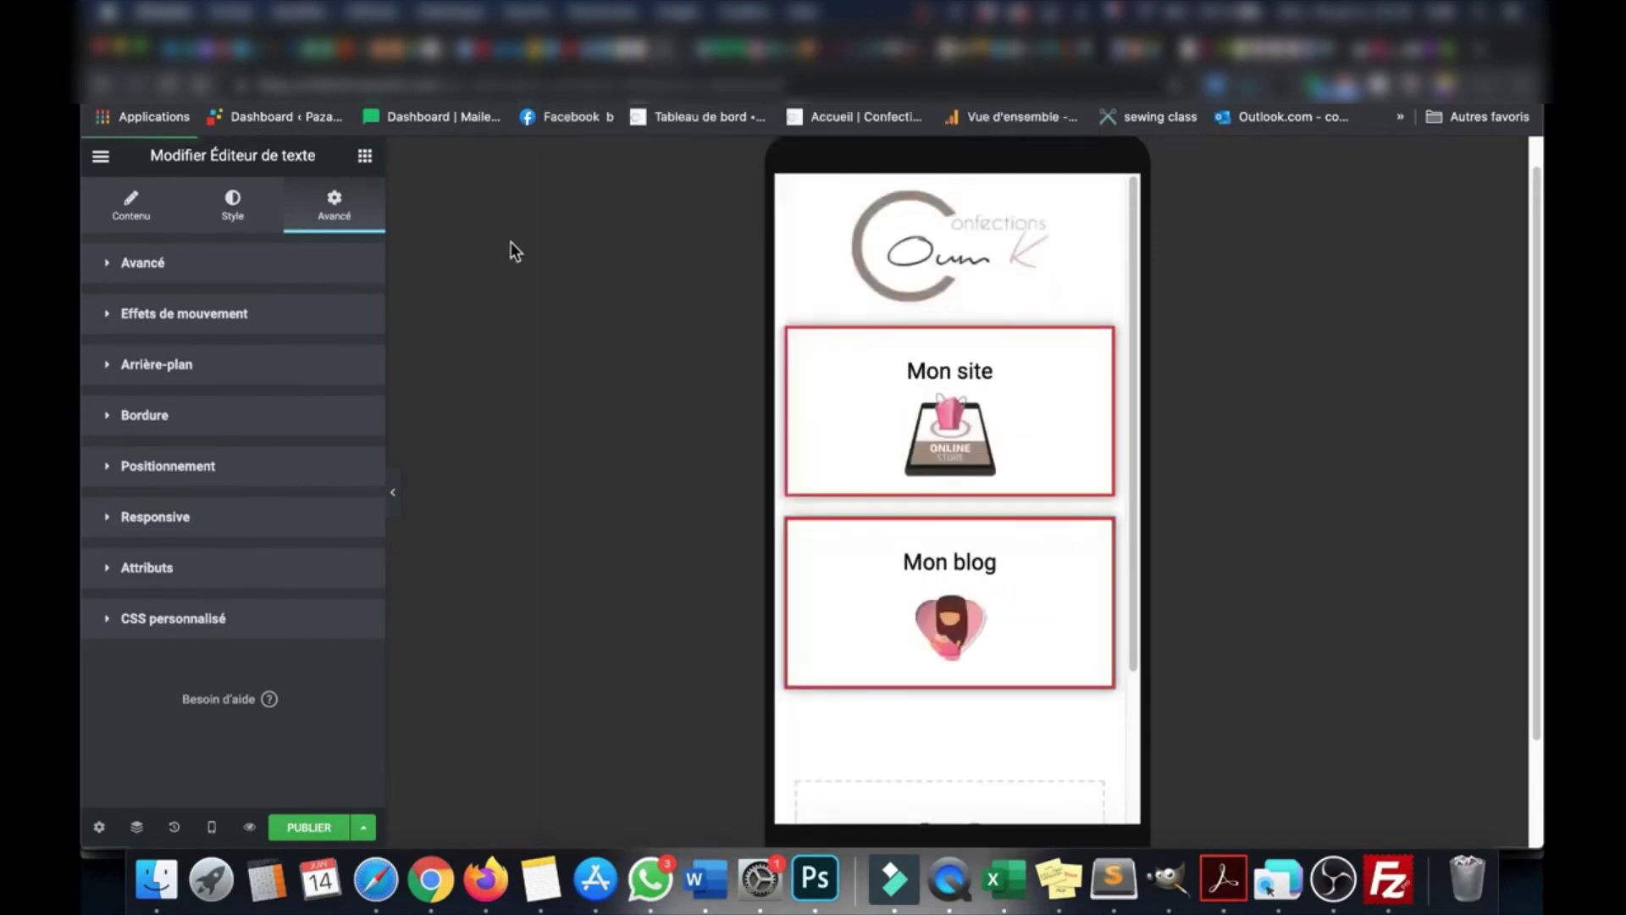